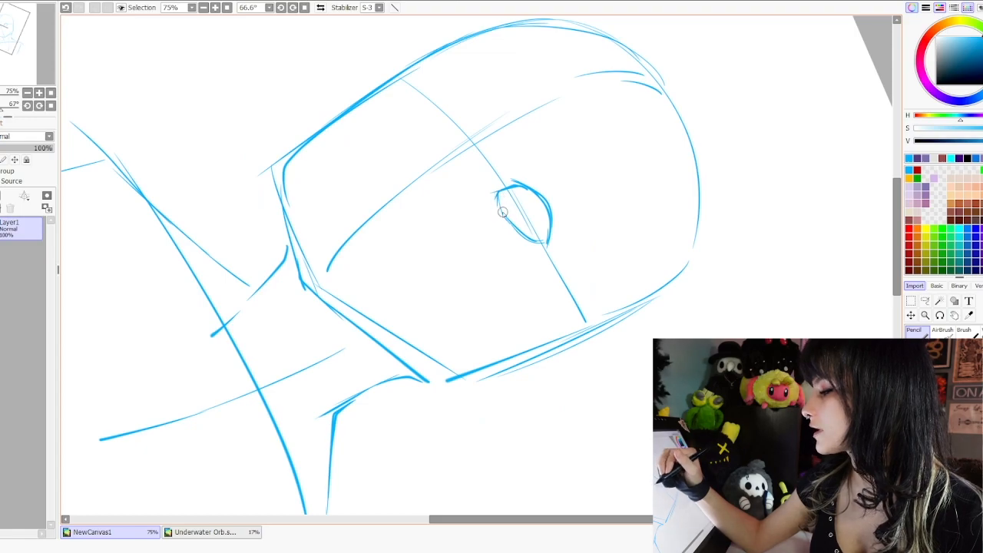
# Step: Sketch an almond-shaped eye outline on the head's horizontal guideline and build up its upper lid line
pyautogui.moveTo(501, 201)
pyautogui.mouseDown()
pyautogui.moveTo(516, 229)
pyautogui.moveTo(547, 244)
pyautogui.mouseUp()
pyautogui.moveTo(575, 273)
pyautogui.mouseDown()
pyautogui.moveTo(520, 172)
pyautogui.moveTo(526, 219)
pyautogui.moveTo(613, 91)
pyautogui.mouseUp()
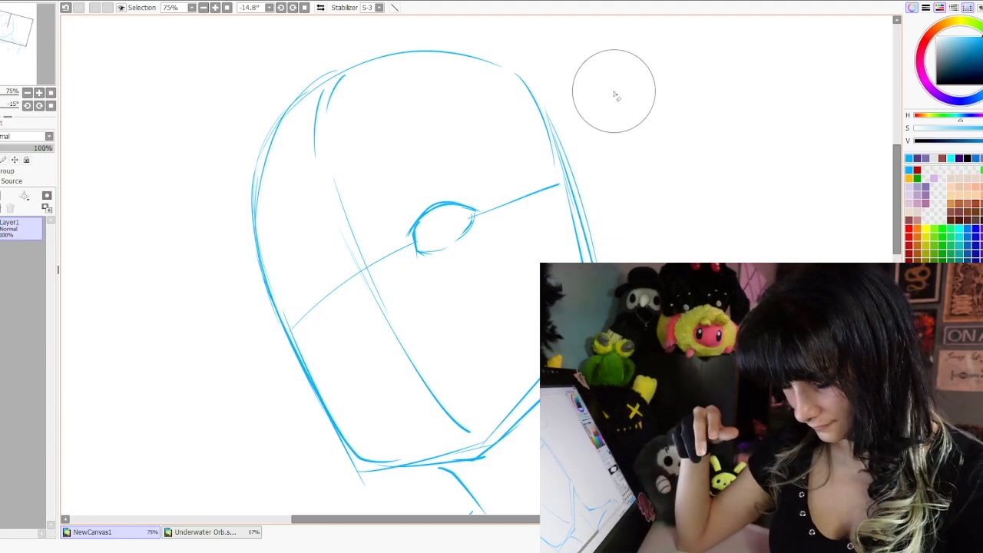
pyautogui.moveTo(515, 189); pyautogui.dragTo(491, 185)
pyautogui.press('n')
pyautogui.moveTo(390, 235)
pyautogui.mouseDown()
pyautogui.moveTo(417, 249)
pyautogui.moveTo(454, 206)
pyautogui.moveTo(411, 207)
pyautogui.moveTo(389, 236)
pyautogui.moveTo(403, 203)
pyautogui.moveTo(498, 205)
pyautogui.moveTo(402, 217)
pyautogui.moveTo(450, 204)
pyautogui.mouseUp()
pyautogui.hotkey('ctrl', 'z')
pyautogui.hotkey('ctrl', 'z')
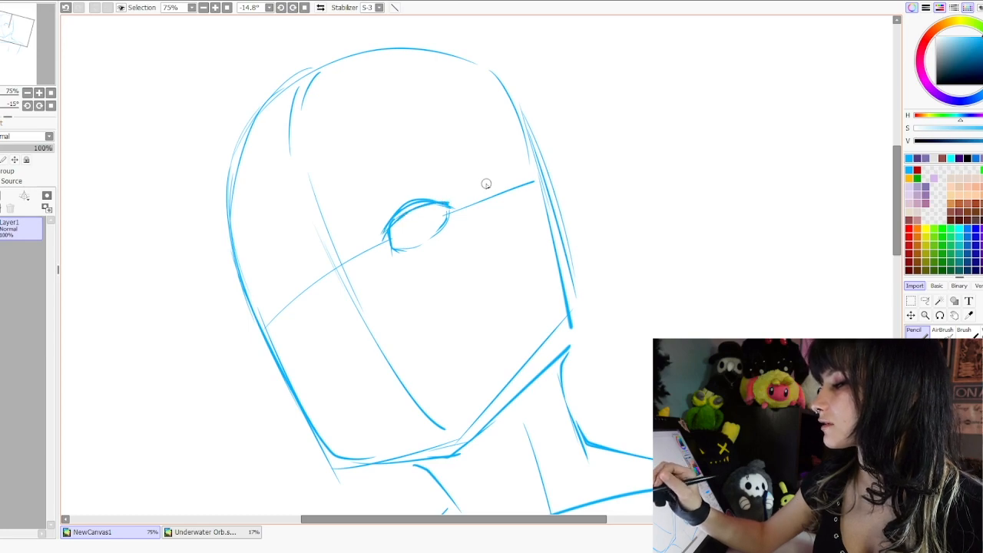
pyautogui.hotkey('ctrl', 'z')
pyautogui.moveTo(428, 201)
pyautogui.mouseDown()
pyautogui.moveTo(450, 212)
pyautogui.moveTo(445, 201)
pyautogui.moveTo(426, 213)
pyautogui.moveTo(446, 201)
pyautogui.moveTo(518, 275)
pyautogui.mouseUp()
# Step: Undo the rough lower-lid strokes and redraw the lower lid as one smooth curve between the eye corners
pyautogui.press('e')
pyautogui.hotkey('ctrl', 'z')
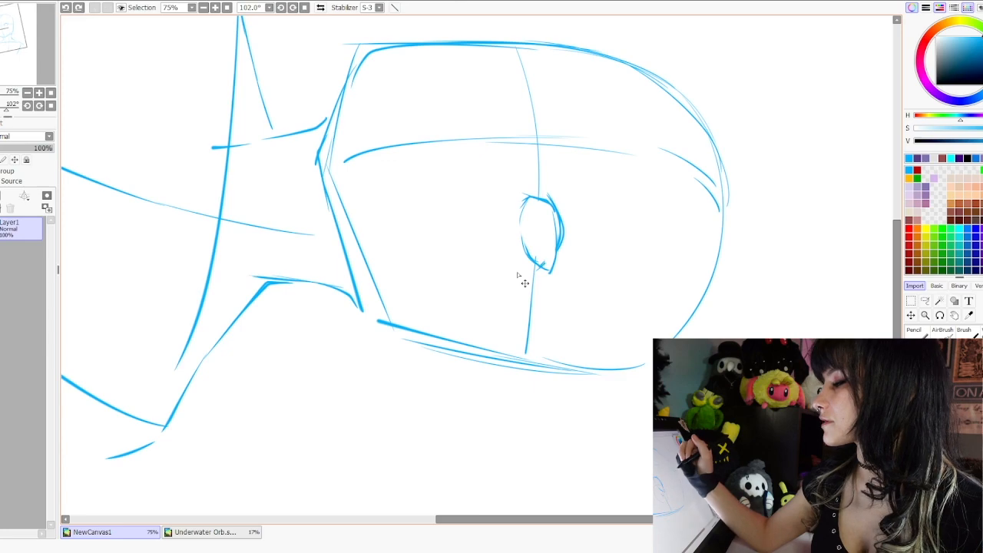
pyautogui.hotkey('ctrl', 'z')
pyautogui.hotkey('ctrl', 'z')
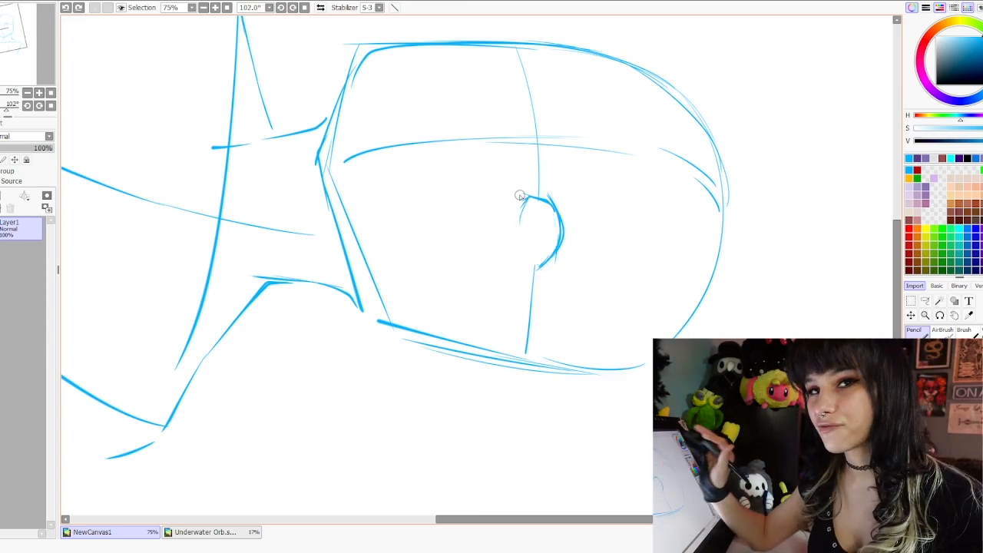
pyautogui.moveTo(527, 199)
pyautogui.mouseDown()
pyautogui.moveTo(516, 235)
pyautogui.moveTo(523, 267)
pyautogui.mouseUp()
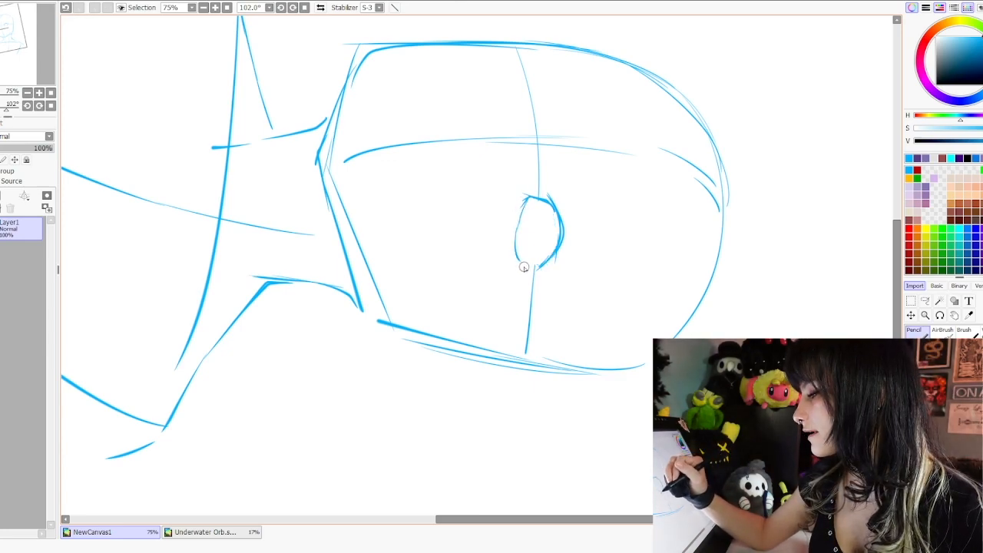
pyautogui.moveTo(524, 267); pyautogui.dragTo(542, 261)
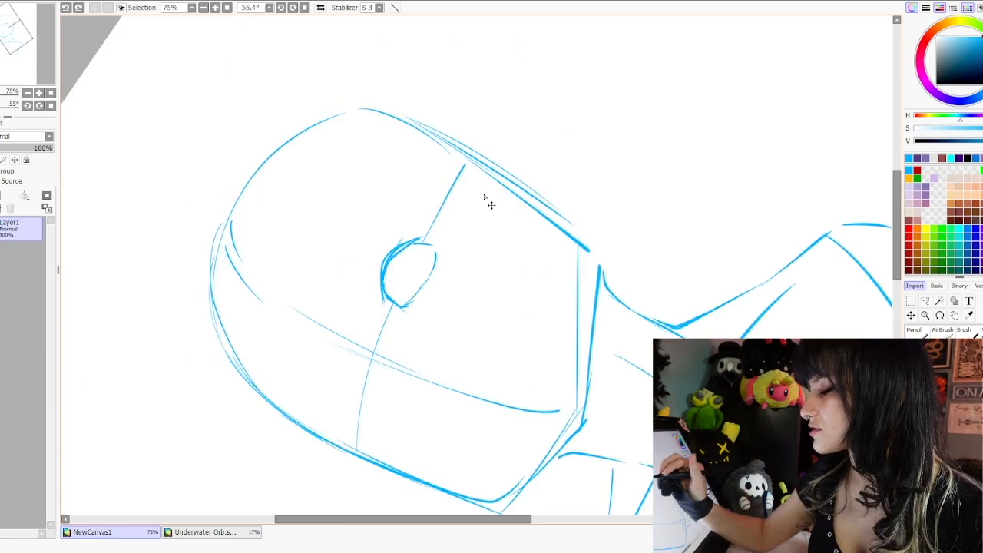
# Step: Refine the upper lid and both corners of the eye outline with firmer pencil strokes
pyautogui.hotkey('ctrl', 'z')
pyautogui.press('n')
pyautogui.moveTo(421, 242); pyautogui.dragTo(388, 267)
pyautogui.moveTo(584, 185); pyautogui.dragTo(599, 304)
pyautogui.moveTo(550, 263); pyautogui.dragTo(576, 176)
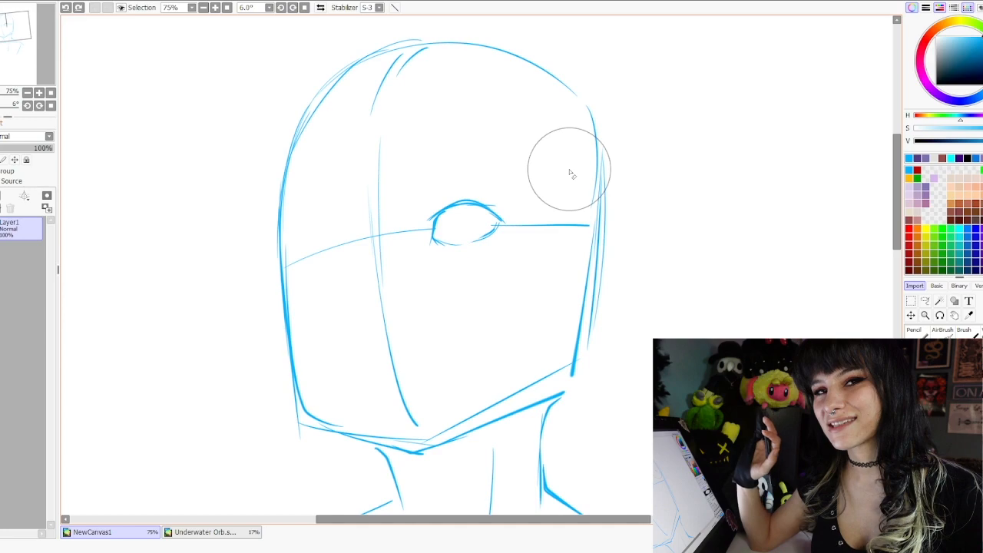
pyautogui.press('n')
pyautogui.moveTo(440, 213); pyautogui.dragTo(432, 226)
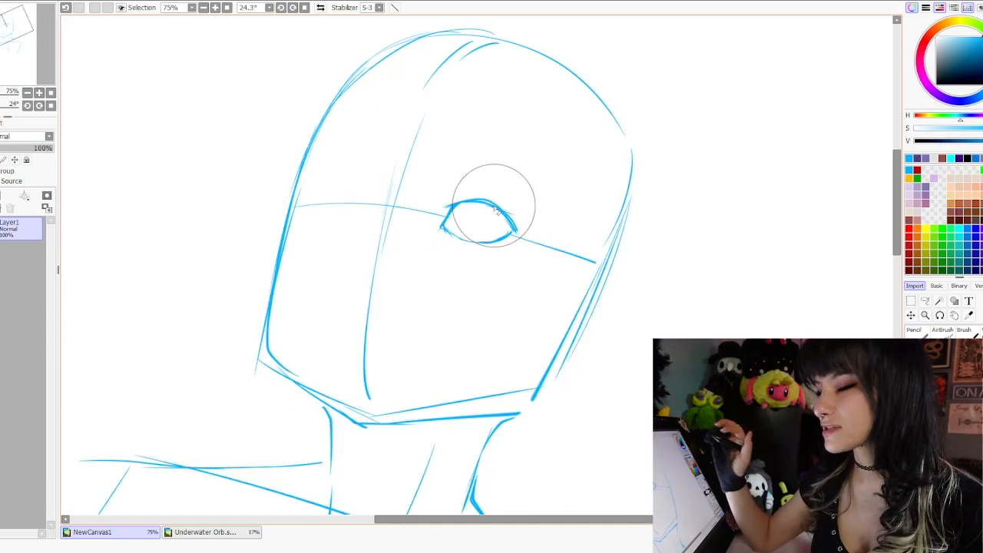
pyautogui.press('n')
# Step: Draw a round iris inside the eye, partly tucked under the upper lid, and clean up its outline
pyautogui.scroll(-1, 520, 217)
pyautogui.hotkey('ctrl', 'z')
pyautogui.moveTo(466, 184); pyautogui.dragTo(457, 196)
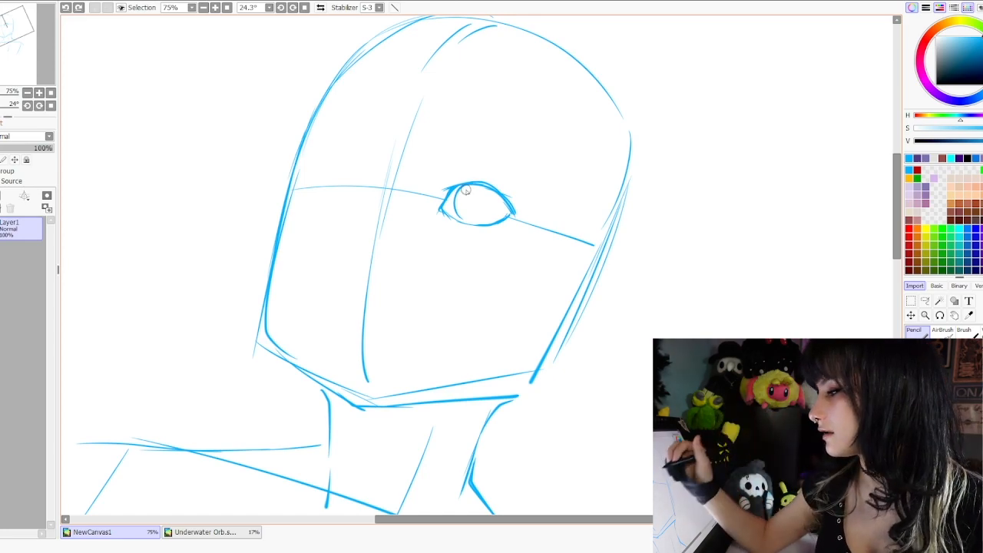
pyautogui.press('e')
pyautogui.moveTo(458, 190)
pyautogui.mouseDown()
pyautogui.moveTo(460, 221)
pyautogui.moveTo(453, 201)
pyautogui.moveTo(481, 220)
pyautogui.moveTo(466, 223)
pyautogui.moveTo(492, 203)
pyautogui.mouseUp()
pyautogui.press('n')
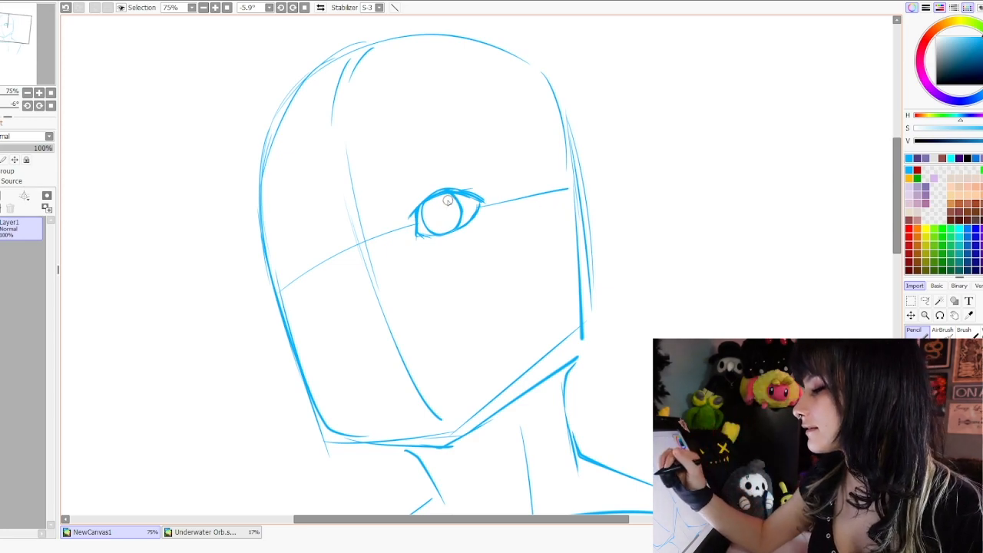
pyautogui.press('End')
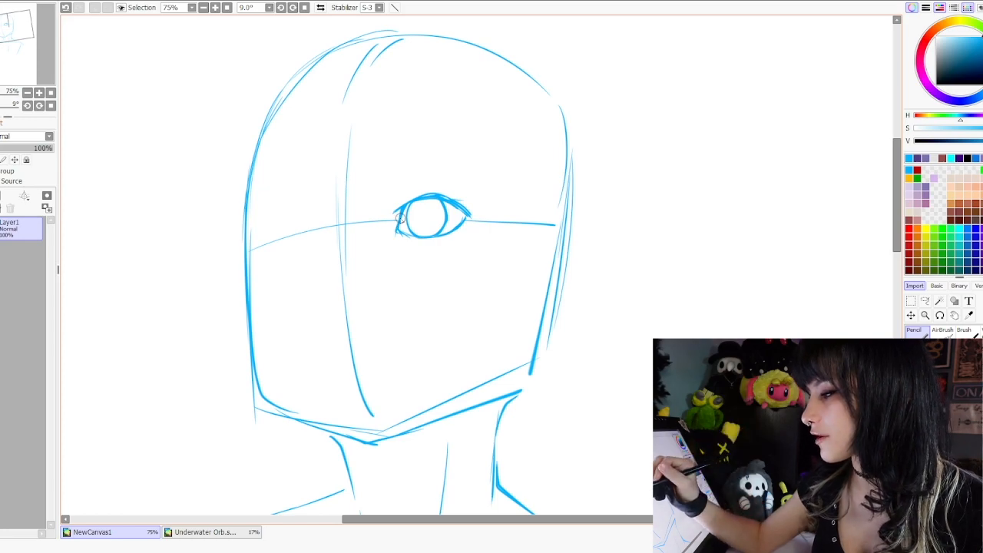
# Step: Redraw the eye's inner corner with a cleaner line running into the lower lid
pyautogui.press('e')
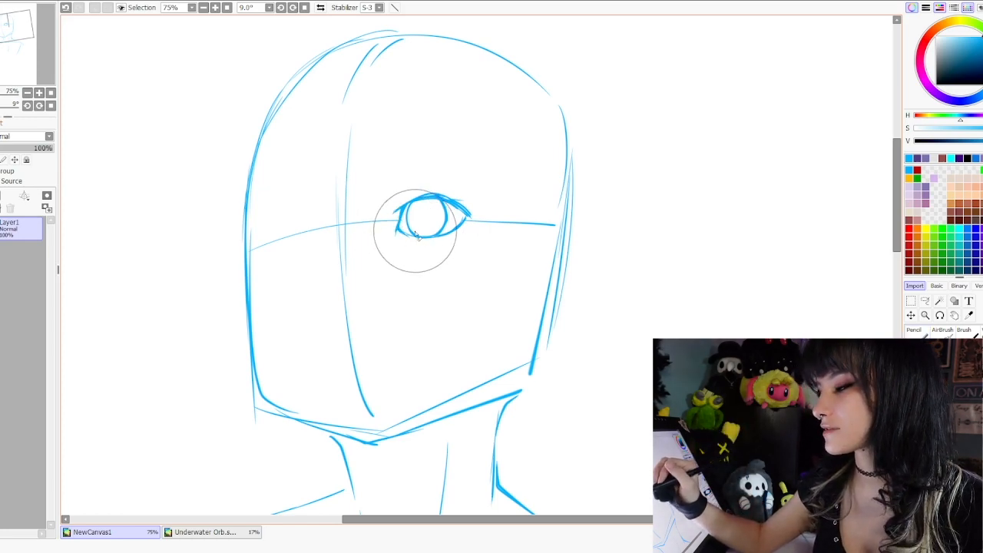
pyautogui.press('n')
pyautogui.moveTo(397, 223); pyautogui.dragTo(405, 235)
# Step: Draw a circular side-view eyeball in the empty space beside the head and sketch the iris inside its front edge
pyautogui.moveTo(618, 242); pyautogui.dragTo(587, 156)
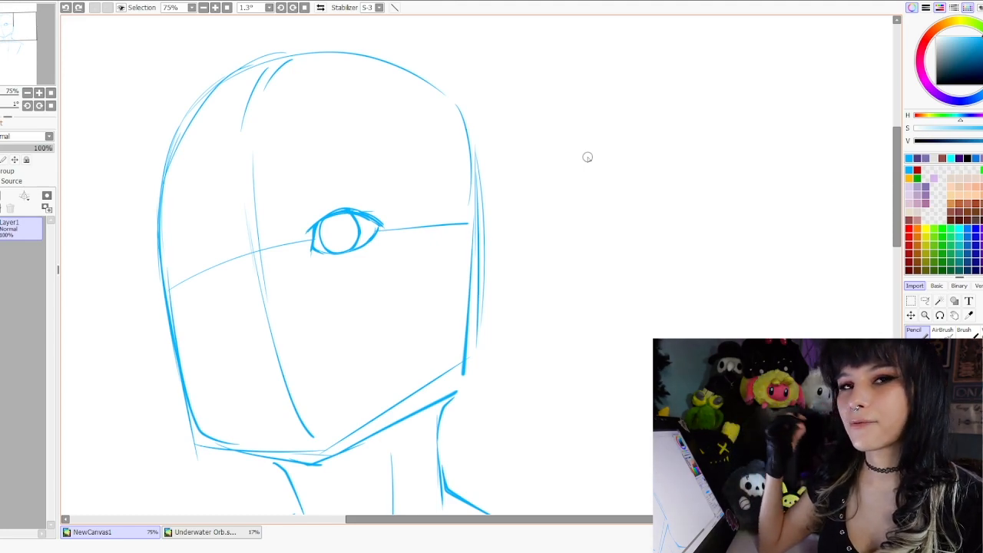
pyautogui.moveTo(590, 136)
pyautogui.mouseDown()
pyautogui.moveTo(602, 254)
pyautogui.moveTo(612, 138)
pyautogui.moveTo(588, 137)
pyautogui.mouseUp()
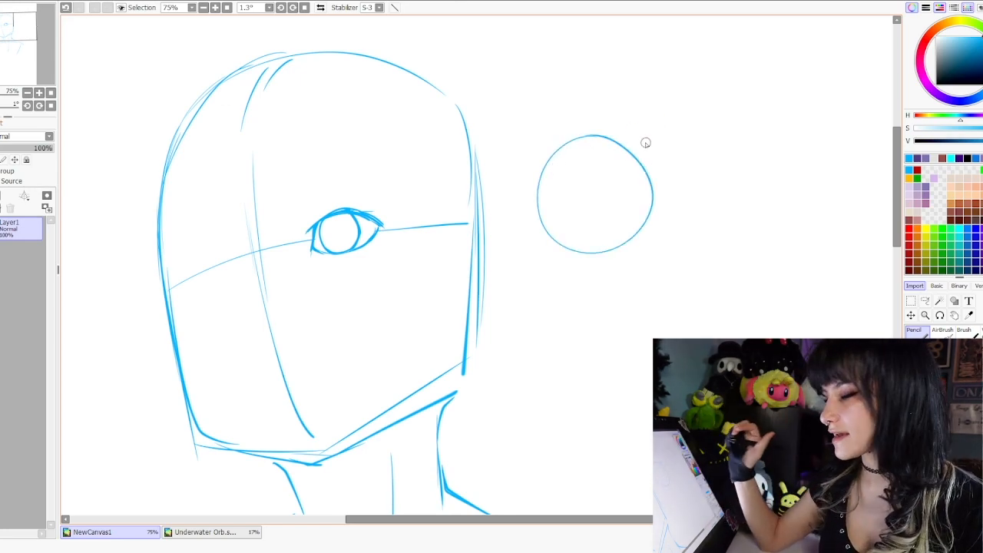
pyautogui.moveTo(554, 202); pyautogui.dragTo(550, 239)
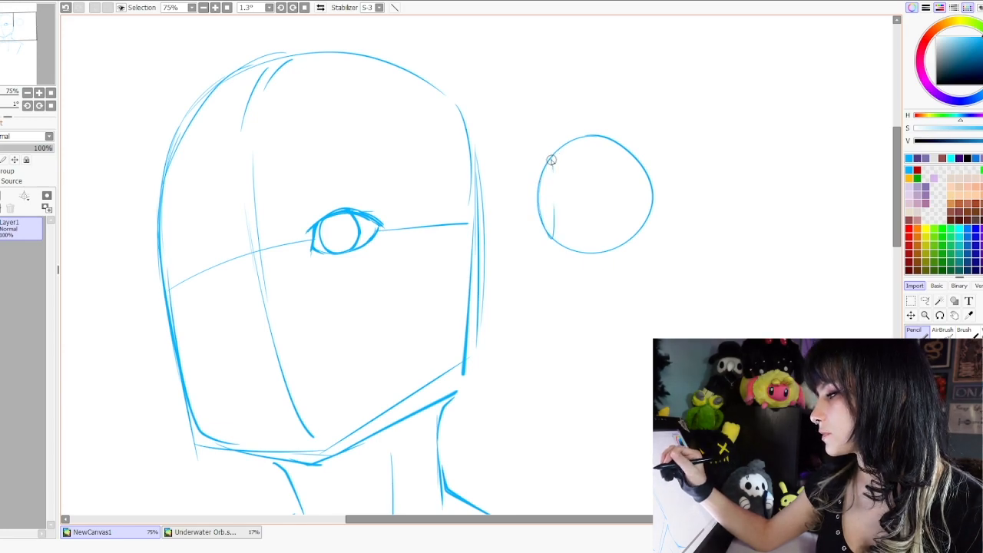
pyautogui.moveTo(551, 158)
pyautogui.mouseDown()
pyautogui.moveTo(573, 200)
pyautogui.moveTo(552, 237)
pyautogui.mouseUp()
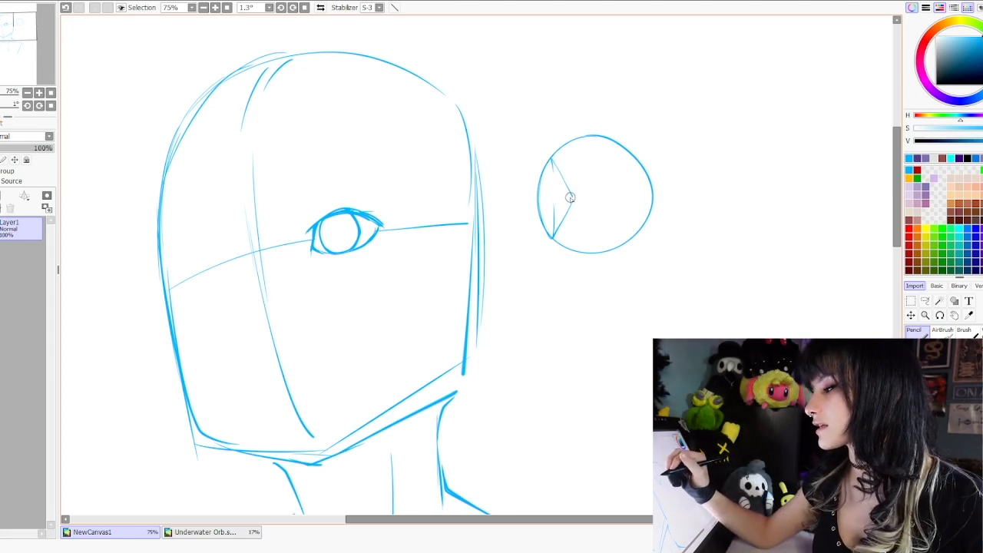
# Step: Fill in a small pupil at the tip of the side-view iris and add a curved cornea bulge over the eyeball's front
pyautogui.moveTo(569, 193); pyautogui.dragTo(571, 202)
pyautogui.press('e')
pyautogui.press('n')
pyautogui.moveTo(551, 158); pyautogui.dragTo(544, 229)
pyautogui.hotkey('ctrl', 'z')
pyautogui.moveTo(546, 158)
pyautogui.mouseDown()
pyautogui.moveTo(536, 215)
pyautogui.moveTo(548, 237)
pyautogui.mouseUp()
# Step: Dot a small pupil into the iris of the face's eye and remove the side-view eyeball sketch
pyautogui.moveTo(608, 199); pyautogui.dragTo(643, 196)
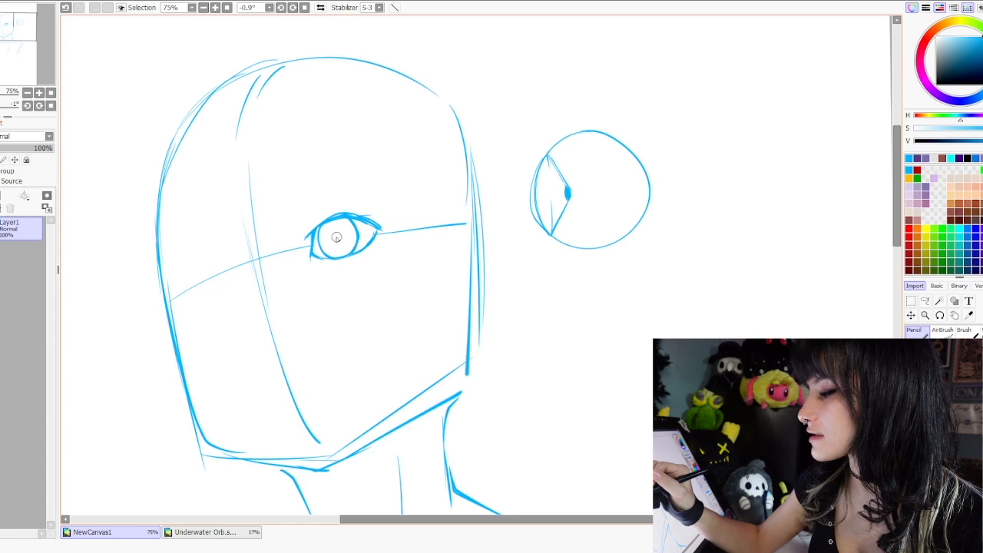
pyautogui.moveTo(548, 162); pyautogui.dragTo(588, 161)
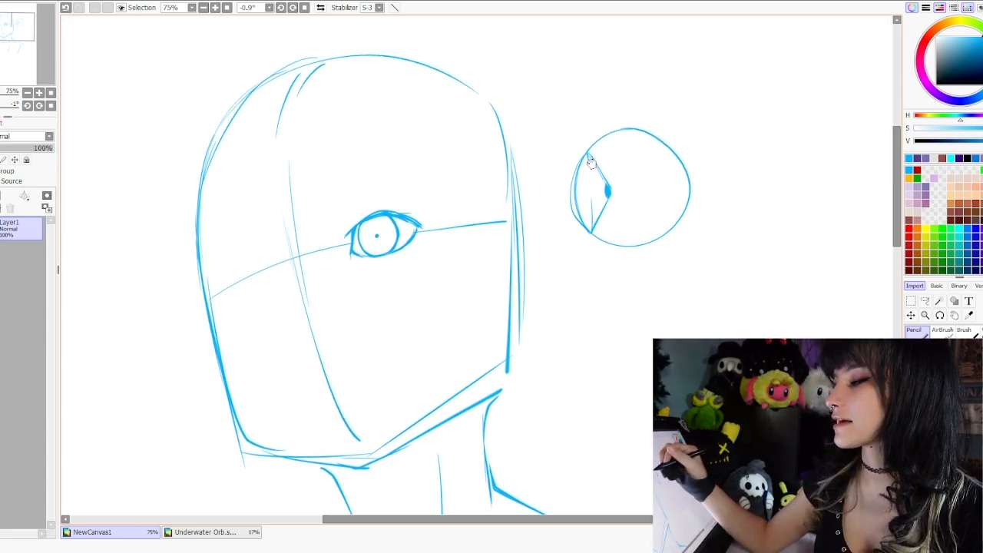
pyautogui.hotkey('ctrl', 'z')
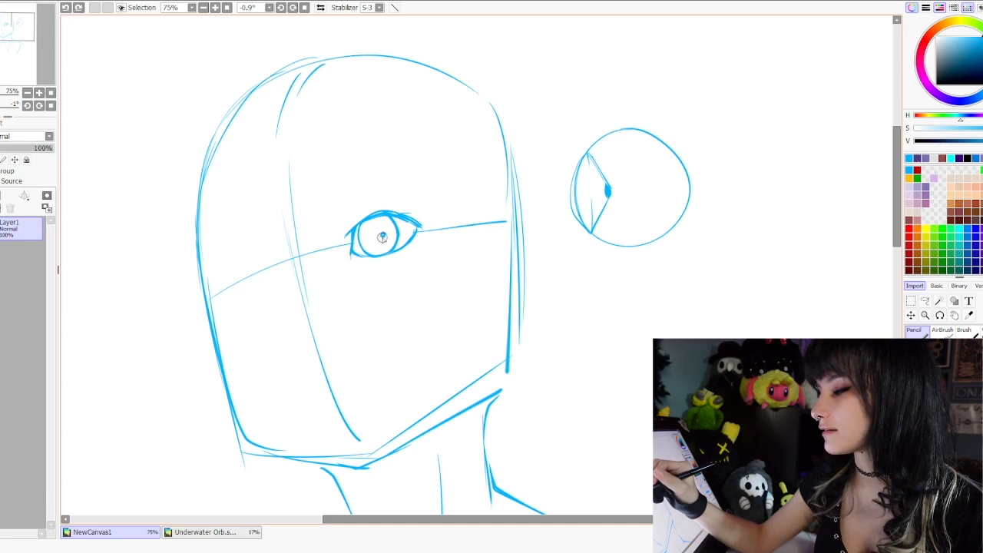
pyautogui.moveTo(381, 235); pyautogui.dragTo(385, 234)
pyautogui.moveTo(387, 251); pyautogui.dragTo(385, 238)
pyautogui.moveTo(368, 251)
pyautogui.mouseDown()
pyautogui.moveTo(379, 238)
pyautogui.moveTo(369, 237)
pyautogui.mouseUp()
pyautogui.hotkey('alt', 'space')
pyautogui.moveTo(527, 154); pyautogui.dragTo(567, 130)
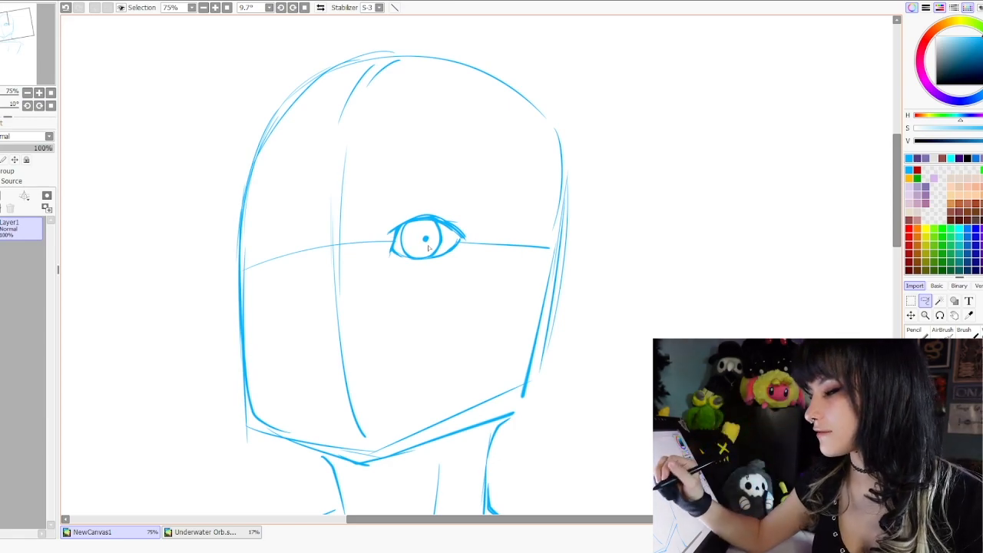
# Step: Try a larger filled pupil in the iris and undo the pupil strokes
pyautogui.press('n')
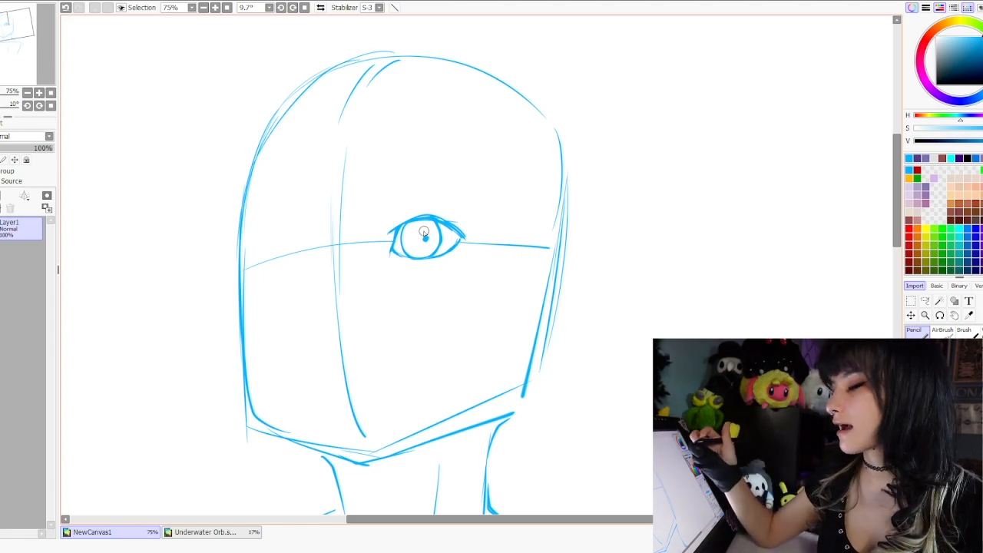
pyautogui.moveTo(426, 229)
pyautogui.mouseDown()
pyautogui.moveTo(415, 236)
pyautogui.moveTo(429, 244)
pyautogui.moveTo(419, 236)
pyautogui.mouseUp()
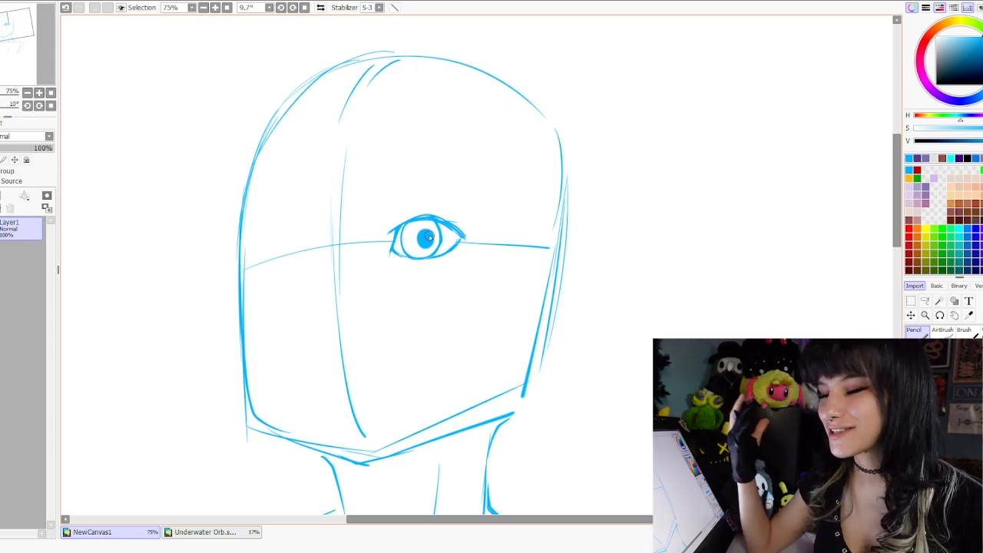
pyautogui.hotkey('ctrl', 'z')
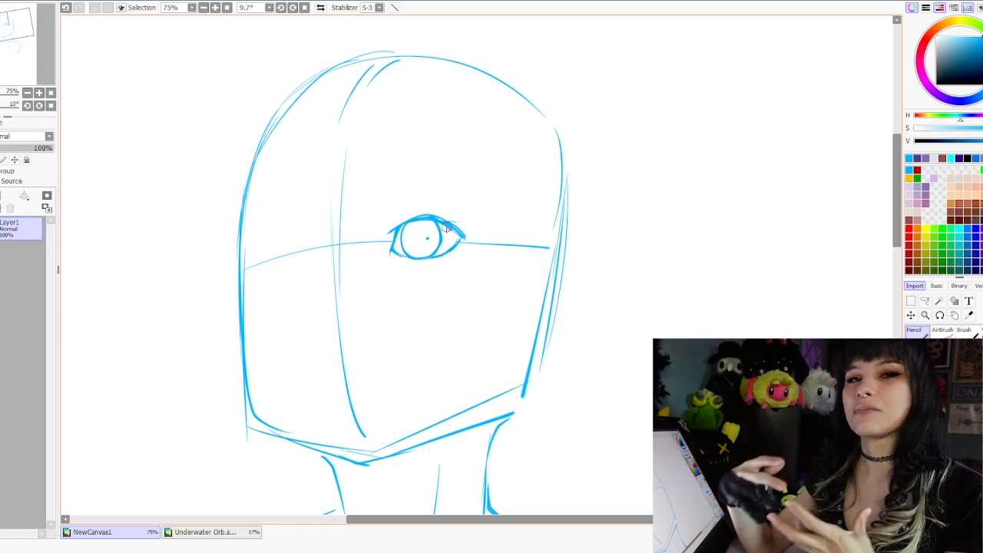
pyautogui.hotkey('ctrl', 'z')
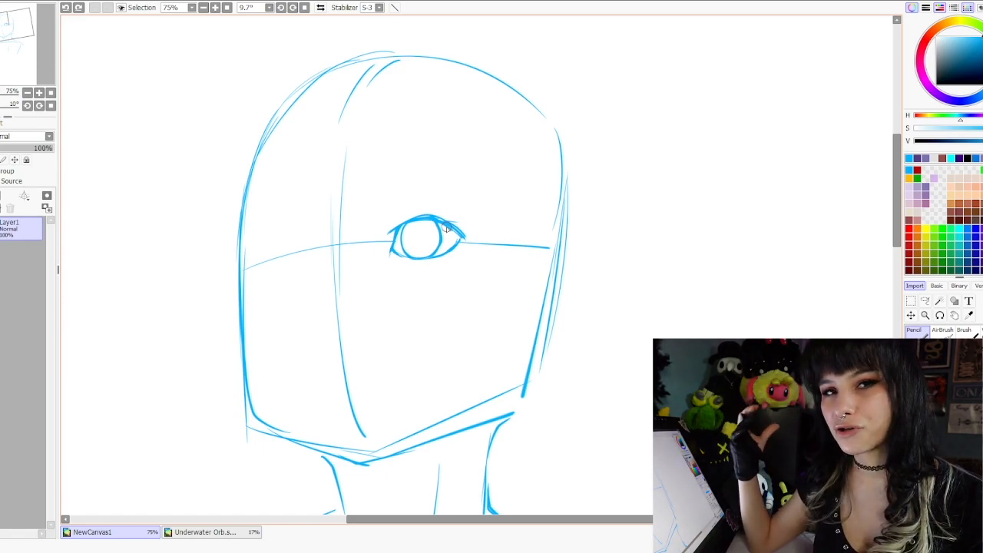
# Step: Redraw the pupil as a small filled dot in the middle of the iris
pyautogui.moveTo(424, 234); pyautogui.dragTo(426, 237)
pyautogui.hotkey('alt', 'space')
pyautogui.moveTo(566, 173)
pyautogui.mouseDown()
pyautogui.moveTo(575, 164)
pyautogui.moveTo(563, 178)
pyautogui.mouseUp()
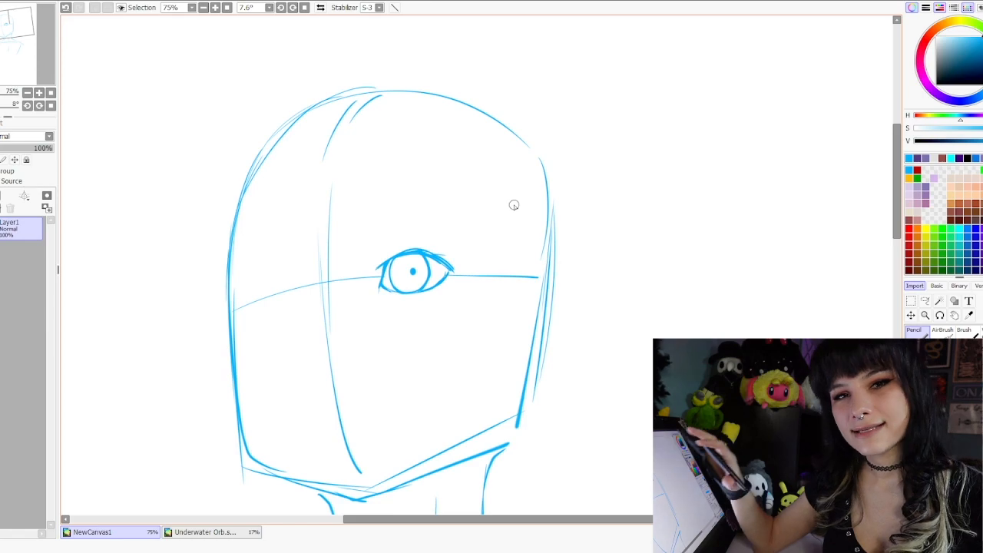
# Step: Sketch pointed upper eyelashes fanning out from the eye's inner corner
pyautogui.moveTo(530, 273); pyautogui.dragTo(481, 338)
pyautogui.moveTo(525, 246); pyautogui.dragTo(544, 283)
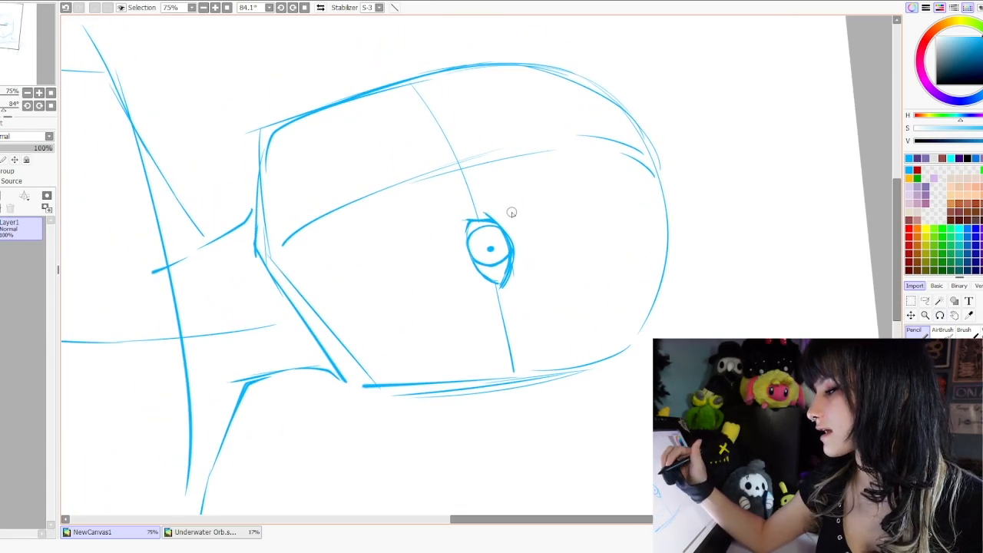
pyautogui.moveTo(501, 206)
pyautogui.mouseDown()
pyautogui.moveTo(508, 223)
pyautogui.moveTo(485, 205)
pyautogui.moveTo(498, 200)
pyautogui.mouseUp()
pyautogui.hotkey('ctrl', 'z')
pyautogui.moveTo(561, 326)
pyautogui.mouseDown()
pyautogui.moveTo(566, 206)
pyautogui.moveTo(475, 193)
pyautogui.mouseUp()
pyautogui.hotkey('ctrl', 'z')
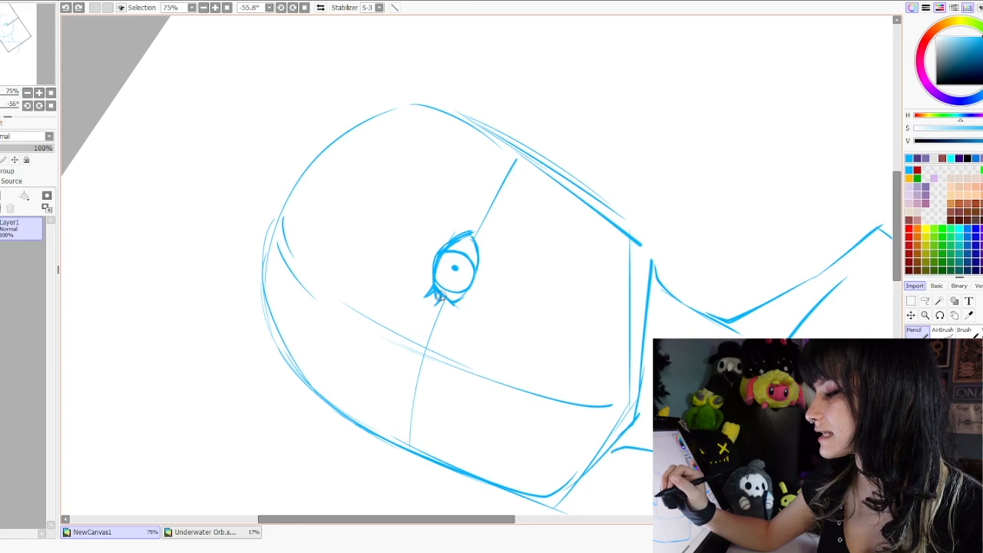
pyautogui.moveTo(442, 302)
pyautogui.mouseDown()
pyautogui.moveTo(443, 291)
pyautogui.moveTo(630, 302)
pyautogui.moveTo(520, 364)
pyautogui.moveTo(480, 358)
pyautogui.mouseUp()
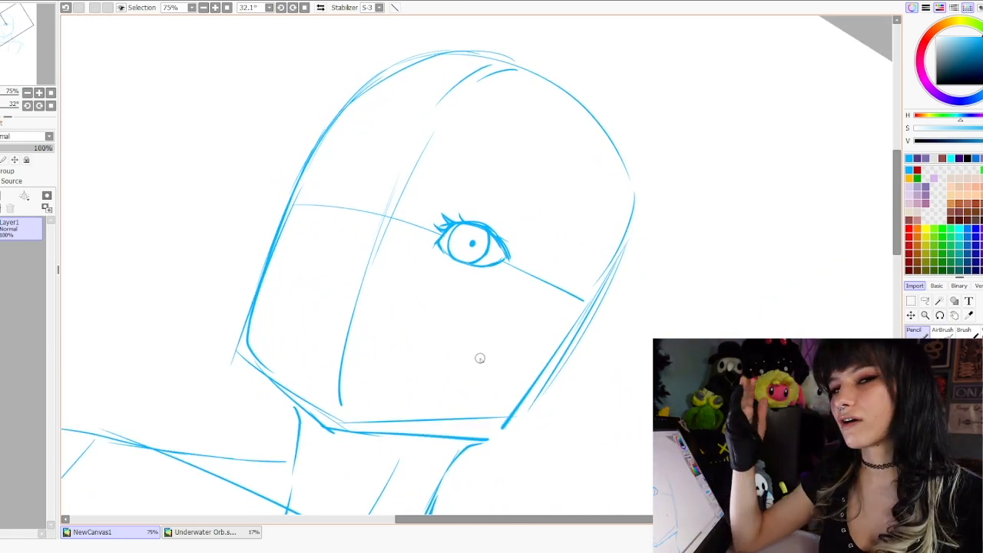
# Step: Thicken the upper lash line and extend the eyelashes along the lid to the eye's outer corner
pyautogui.moveTo(480, 356)
pyautogui.mouseDown()
pyautogui.moveTo(604, 325)
pyautogui.moveTo(512, 285)
pyautogui.moveTo(503, 301)
pyautogui.mouseUp()
pyautogui.hotkey('ctrl', 'z')
pyautogui.moveTo(517, 245); pyautogui.dragTo(518, 265)
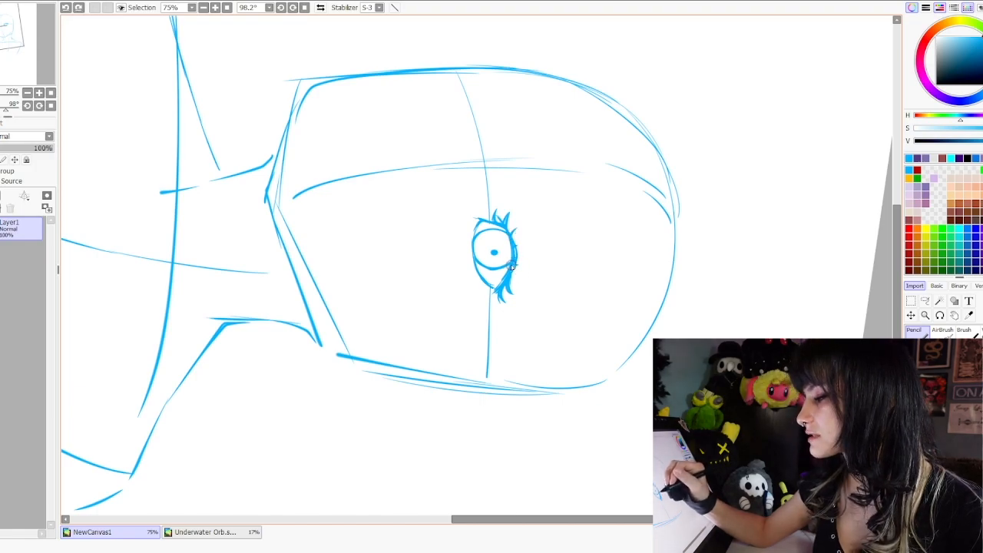
pyautogui.moveTo(503, 310)
pyautogui.mouseDown()
pyautogui.moveTo(625, 318)
pyautogui.moveTo(608, 229)
pyautogui.moveTo(572, 231)
pyautogui.moveTo(516, 281)
pyautogui.moveTo(603, 281)
pyautogui.moveTo(520, 223)
pyautogui.moveTo(571, 261)
pyautogui.mouseUp()
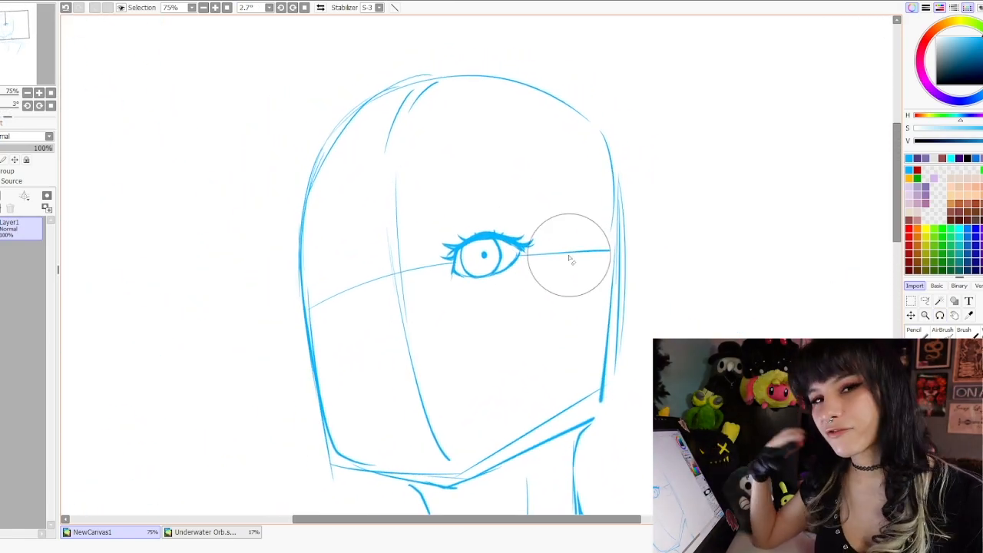
# Step: Add short, spaced lower eyelashes along the outer part of the lower lid
pyautogui.press('n')
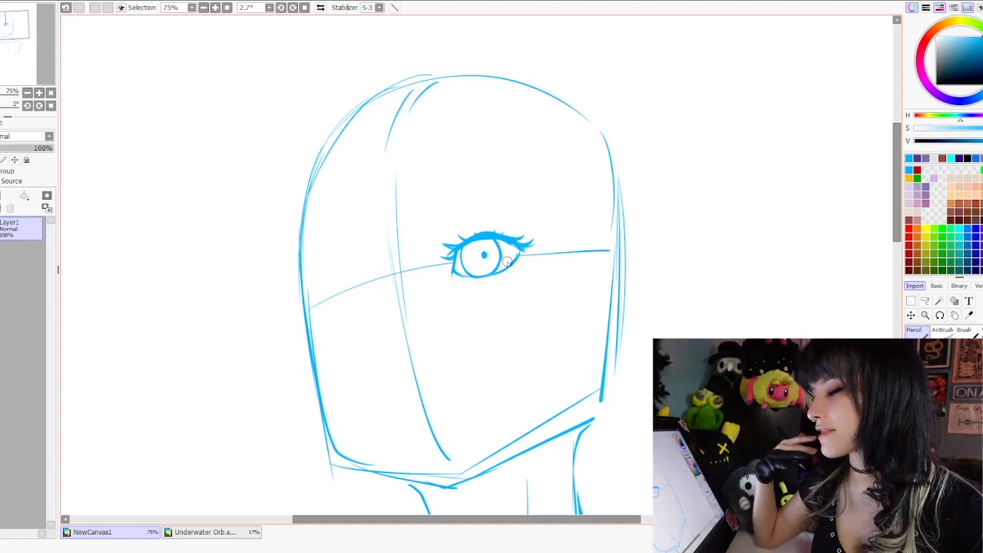
pyautogui.hotkey('ctrl', 'z')
pyautogui.moveTo(514, 269); pyautogui.dragTo(523, 274)
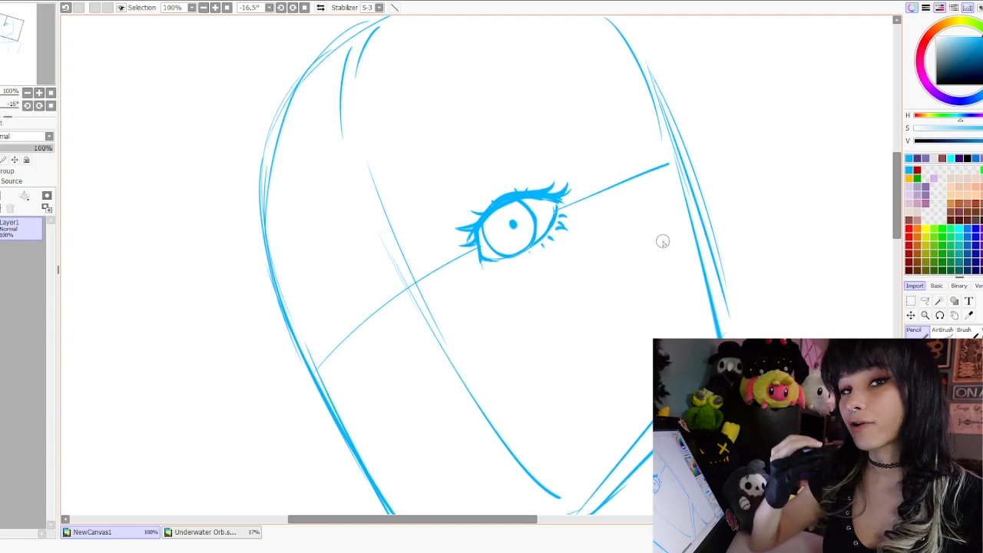
pyautogui.moveTo(687, 249); pyautogui.dragTo(463, 398)
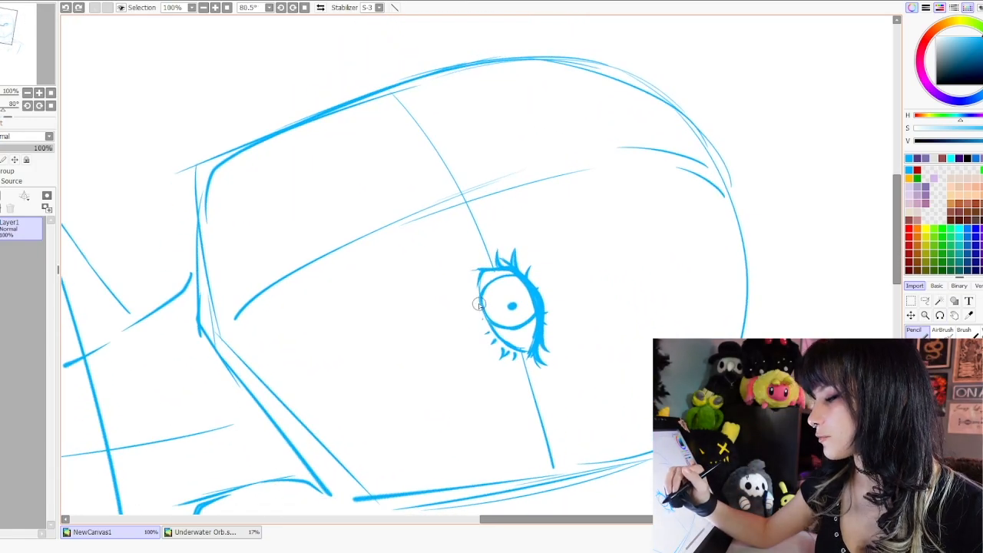
pyautogui.moveTo(502, 345); pyautogui.dragTo(695, 161)
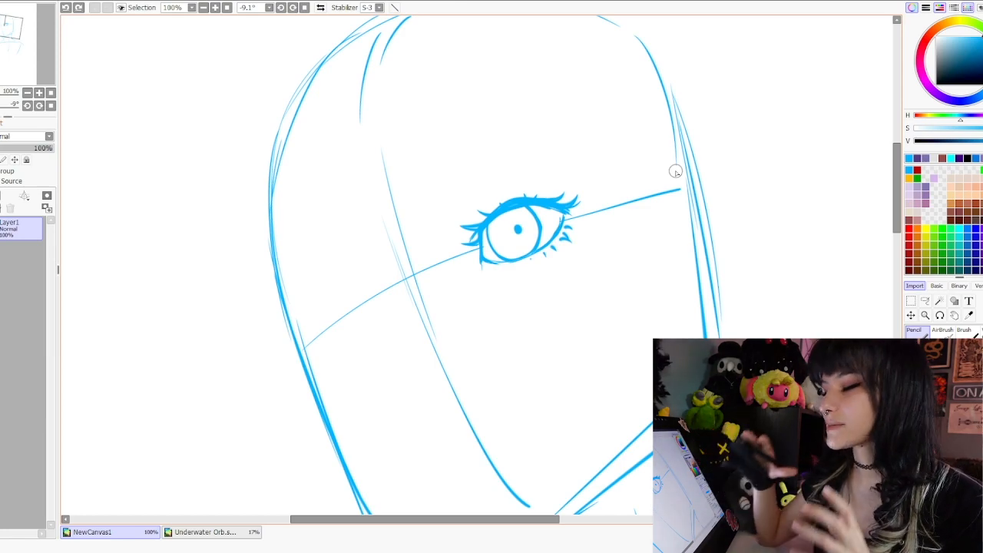
pyautogui.moveTo(589, 208)
pyautogui.mouseDown()
pyautogui.moveTo(561, 213)
pyautogui.moveTo(579, 298)
pyautogui.mouseUp()
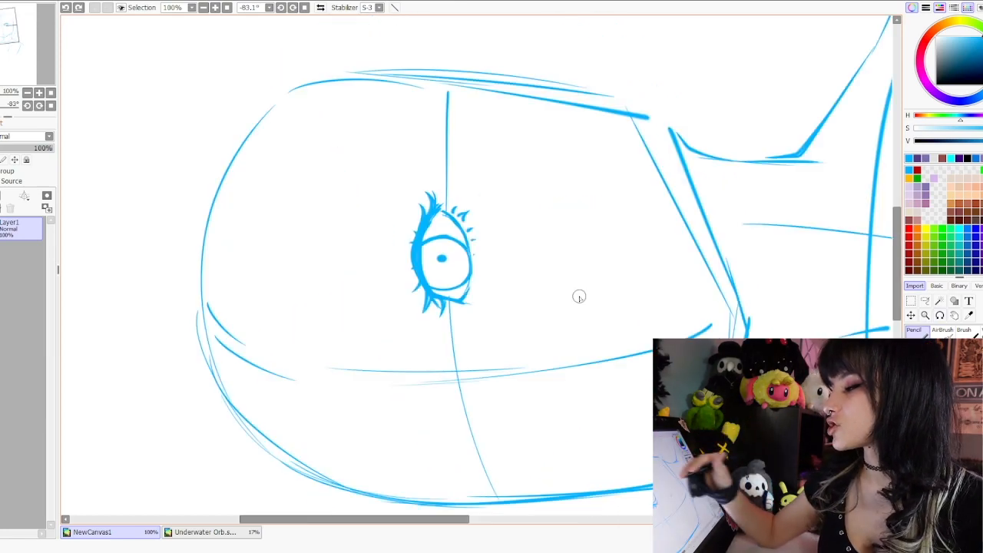
# Step: Sketch the upper eyelid crease as a curve following the lash line above the eye
pyautogui.moveTo(431, 201)
pyautogui.mouseDown()
pyautogui.moveTo(400, 265)
pyautogui.moveTo(404, 285)
pyautogui.moveTo(423, 298)
pyautogui.mouseUp()
pyautogui.moveTo(615, 240); pyautogui.dragTo(647, 331)
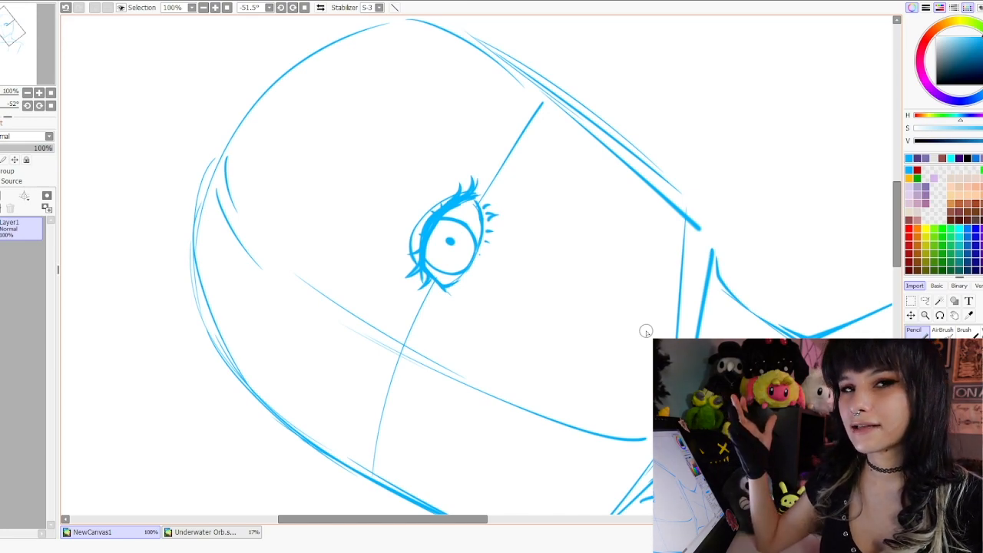
pyautogui.hotkey('ctrl', 'z')
pyautogui.moveTo(469, 190)
pyautogui.mouseDown()
pyautogui.moveTo(425, 214)
pyautogui.moveTo(415, 237)
pyautogui.mouseUp()
pyautogui.hotkey('ctrl', 'z')
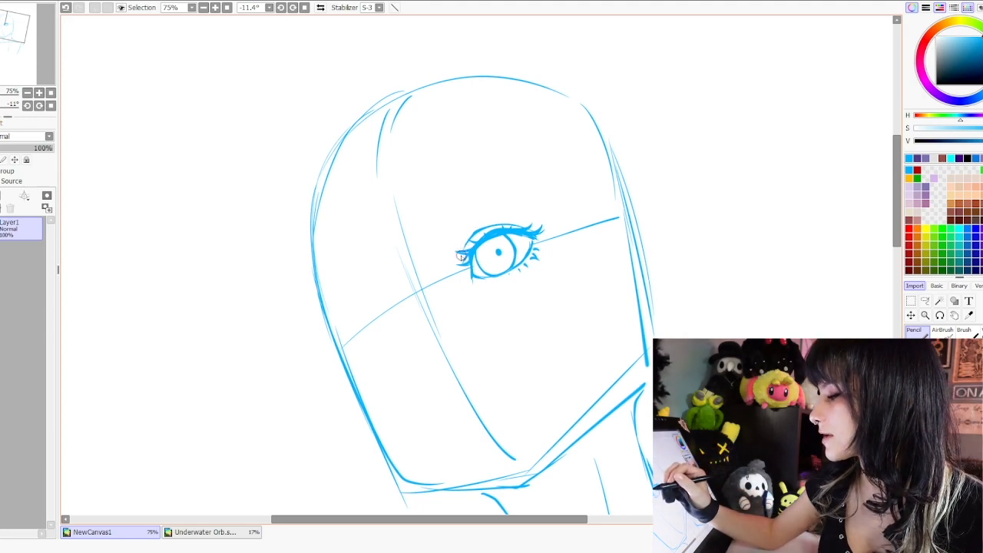
# Step: Sketch a tapered eyebrow outline above the eye and lower the sketch layer's opacity to 26%
pyautogui.press('r')
pyautogui.moveTo(553, 233)
pyautogui.mouseDown()
pyautogui.moveTo(566, 174)
pyautogui.moveTo(617, 216)
pyautogui.mouseUp()
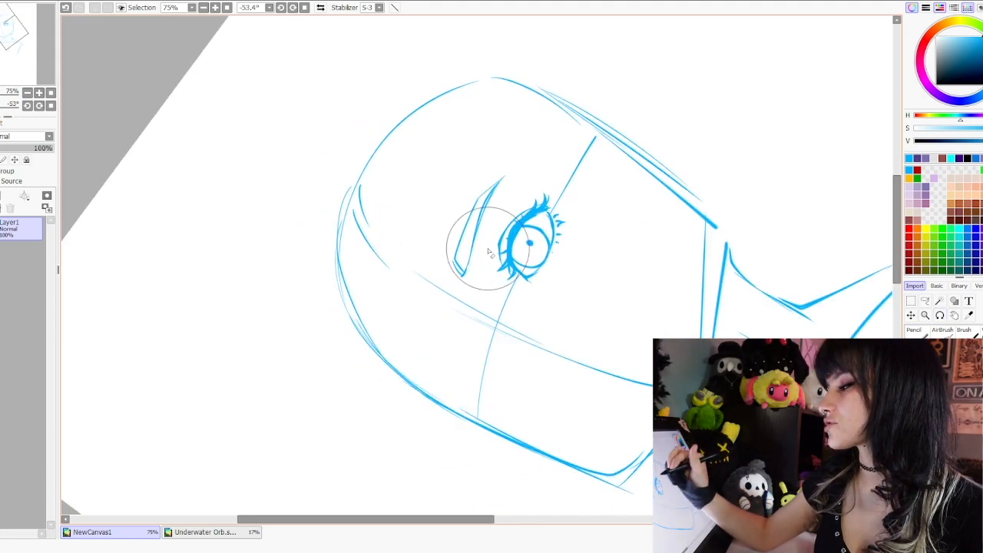
pyautogui.press('n')
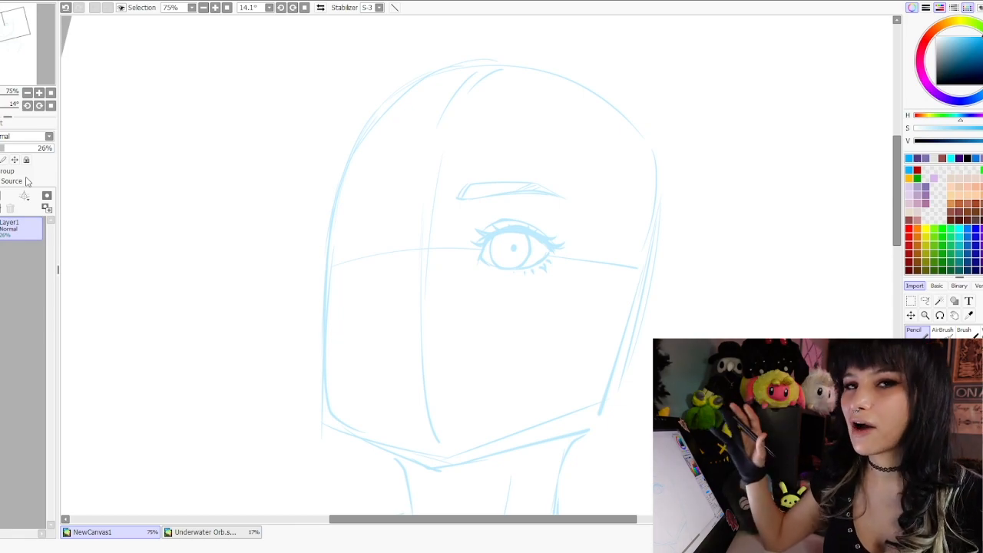
# Step: Add a new layer and ink the lower edge of the upper lash line in black over the faded sketch
pyautogui.moveTo(637, 288); pyautogui.dragTo(612, 181)
pyautogui.click(502, 235)
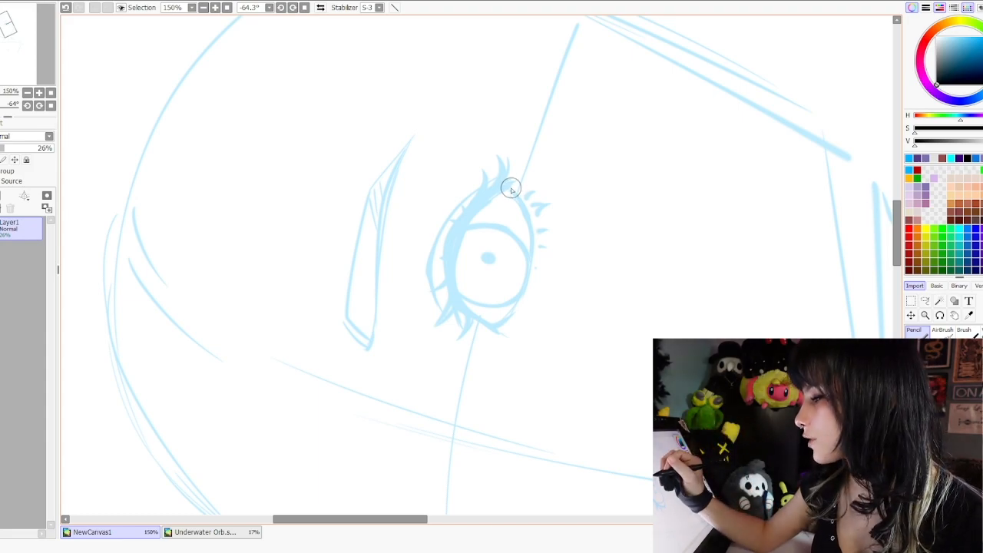
pyautogui.hotkey('ctrl', 'shift', 'n')
pyautogui.moveTo(669, 184); pyautogui.dragTo(695, 254)
pyautogui.moveTo(523, 194)
pyautogui.mouseDown()
pyautogui.moveTo(485, 213)
pyautogui.moveTo(452, 281)
pyautogui.moveTo(461, 308)
pyautogui.mouseUp()
pyautogui.press('n')
pyautogui.moveTo(452, 268)
pyautogui.mouseDown()
pyautogui.moveTo(474, 328)
pyautogui.moveTo(474, 294)
pyautogui.mouseUp()
pyautogui.hotkey('alt', 'space')
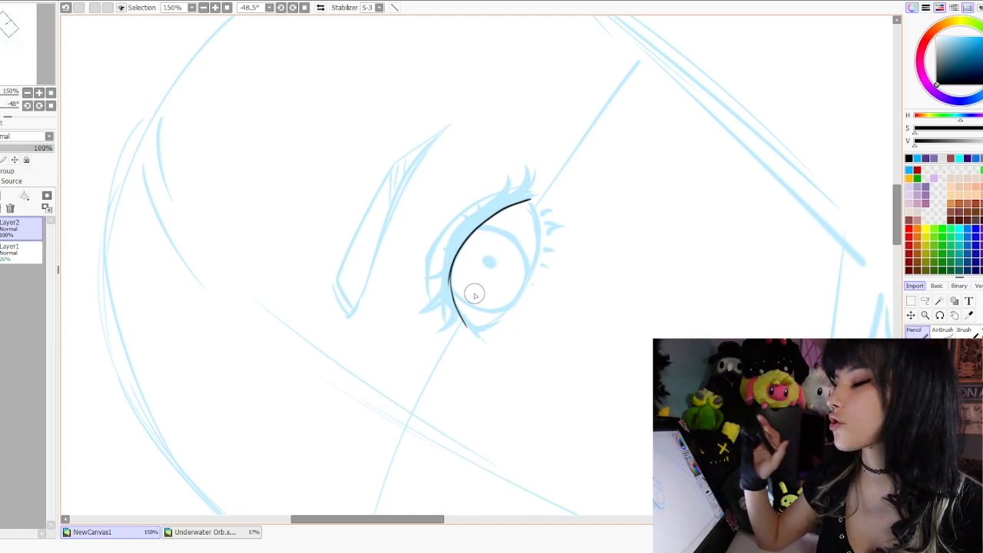
# Step: Ink the upper edge of the lash line, closing it with a split tip at the eye's outer corner
pyautogui.moveTo(453, 230)
pyautogui.mouseDown()
pyautogui.moveTo(448, 300)
pyautogui.moveTo(441, 288)
pyautogui.moveTo(508, 379)
pyautogui.moveTo(512, 274)
pyautogui.mouseUp()
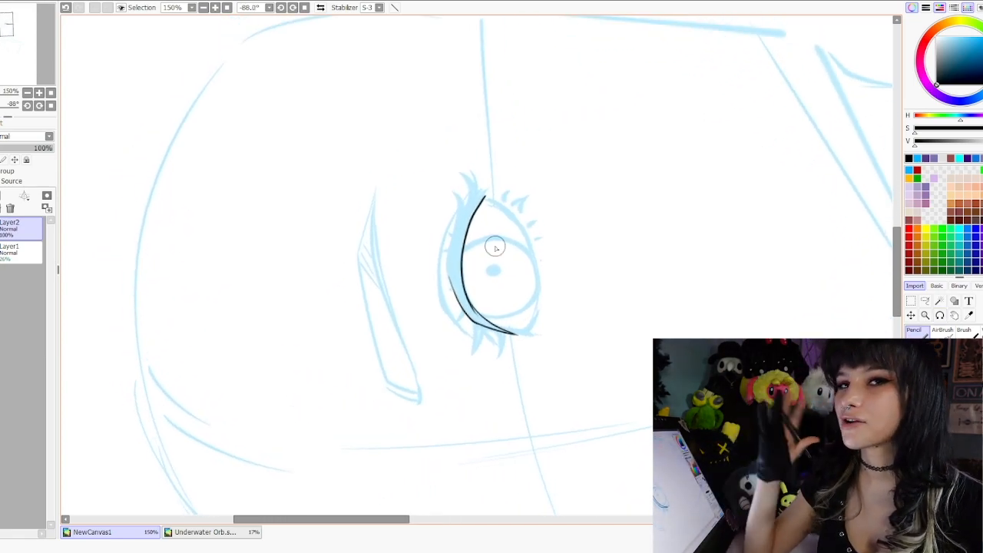
pyautogui.moveTo(516, 258); pyautogui.dragTo(522, 269)
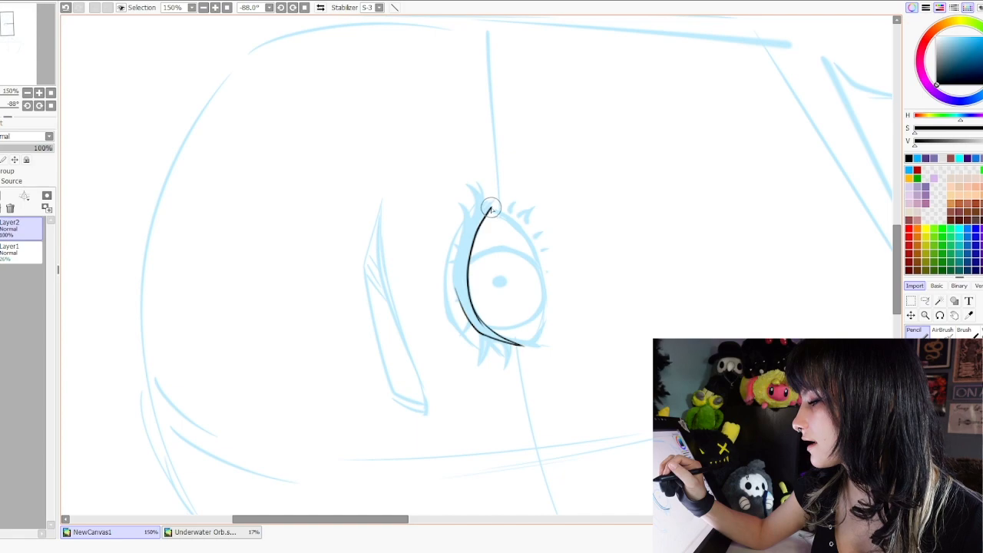
pyautogui.moveTo(490, 206); pyautogui.dragTo(459, 302)
pyautogui.hotkey('ctrl', 'z')
pyautogui.moveTo(484, 204); pyautogui.dragTo(491, 204)
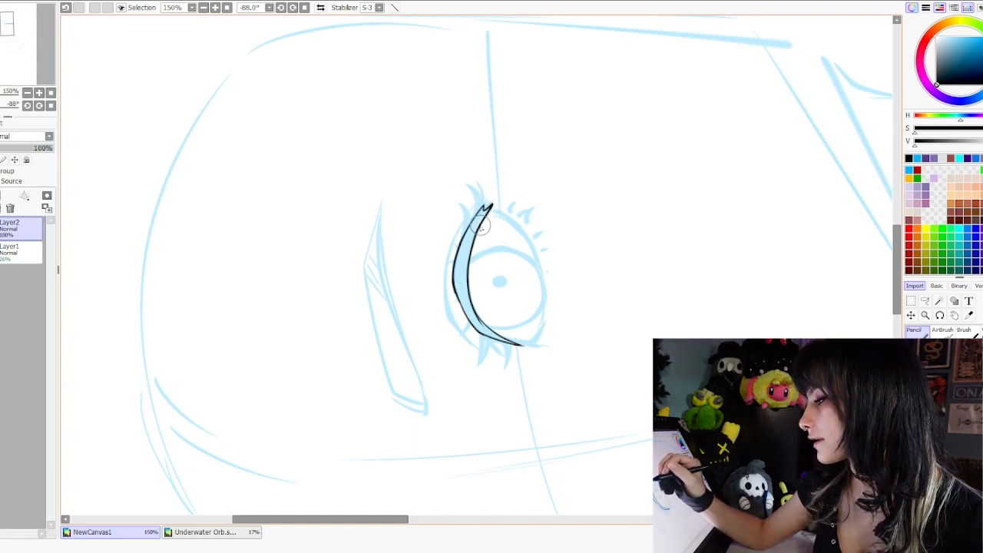
# Step: Fill the upper lash line shape solid black and refine its tapered inner end
pyautogui.moveTo(572, 163); pyautogui.dragTo(615, 206)
pyautogui.click(460, 266)
pyautogui.moveTo(524, 191); pyautogui.dragTo(526, 191)
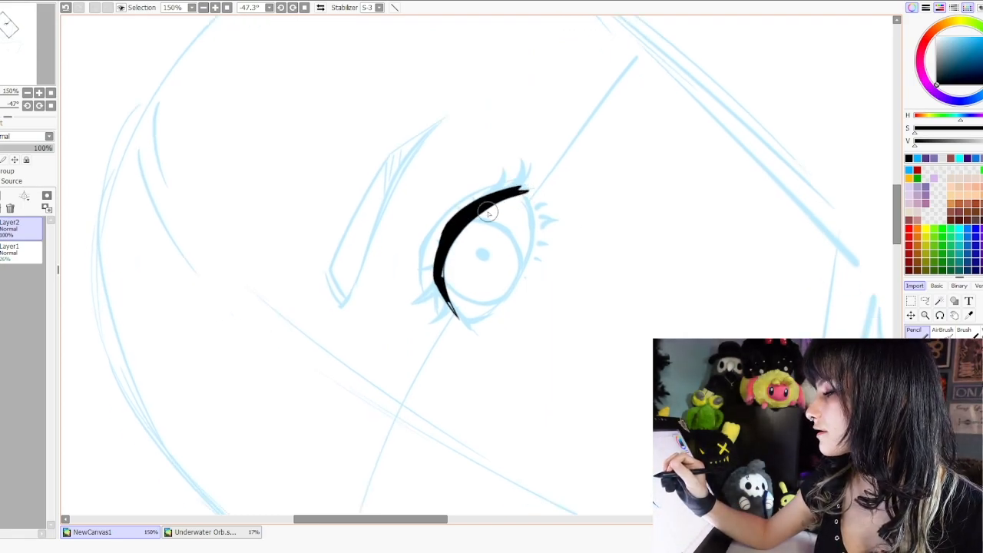
pyautogui.moveTo(444, 261); pyautogui.dragTo(458, 316)
pyautogui.moveTo(448, 228); pyautogui.dragTo(437, 252)
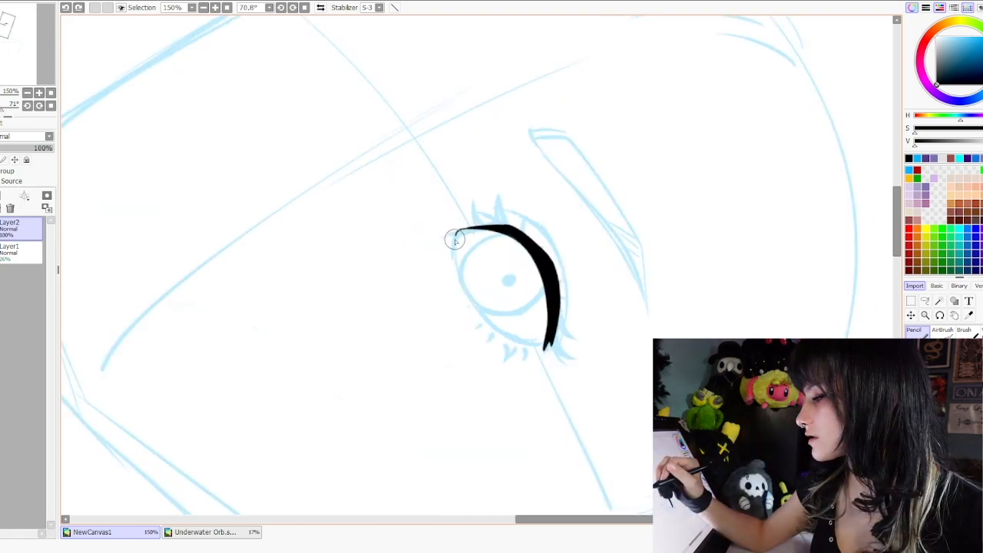
# Step: Ink the lower lid as a thin black line from the inner corner to the outer corner
pyautogui.moveTo(461, 235)
pyautogui.mouseDown()
pyautogui.moveTo(558, 213)
pyautogui.moveTo(567, 221)
pyautogui.mouseUp()
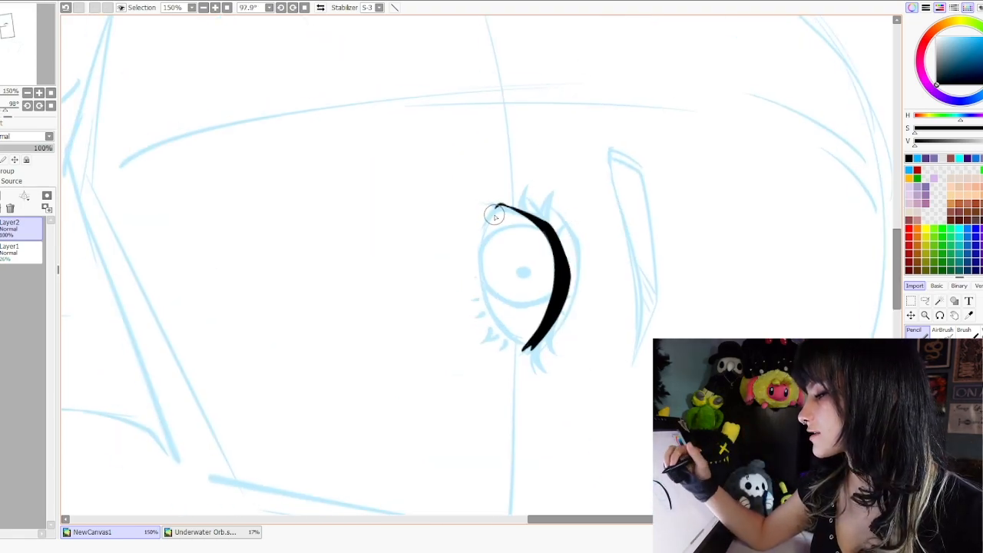
pyautogui.moveTo(499, 206); pyautogui.dragTo(483, 286)
pyautogui.hotkey('ctrl', 'z')
pyautogui.moveTo(491, 221); pyautogui.dragTo(502, 224)
pyautogui.moveTo(502, 224)
pyautogui.mouseDown()
pyautogui.moveTo(495, 197)
pyautogui.moveTo(466, 289)
pyautogui.moveTo(498, 332)
pyautogui.moveTo(564, 169)
pyautogui.moveTo(541, 158)
pyautogui.mouseUp()
pyautogui.hotkey('alt', 'space')
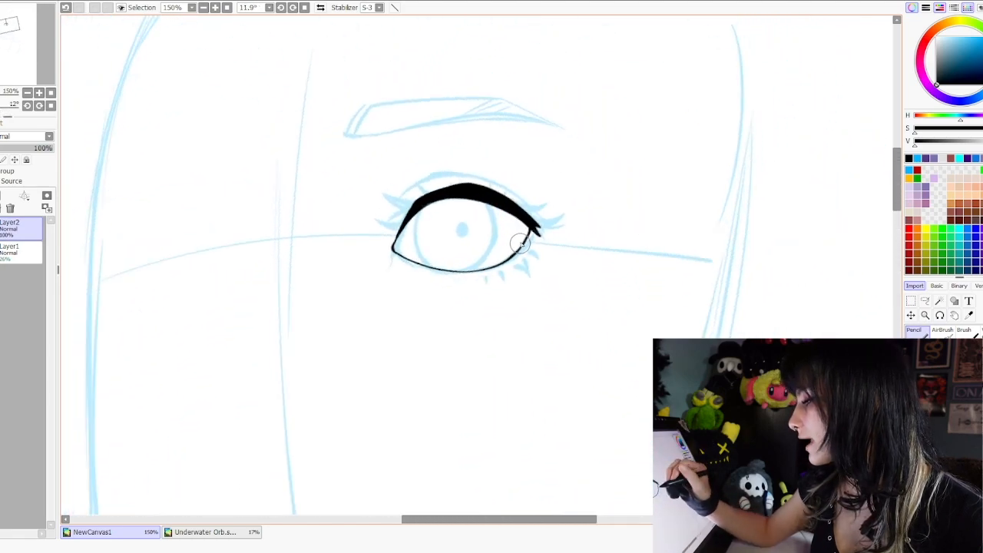
pyautogui.moveTo(524, 220); pyautogui.dragTo(503, 326)
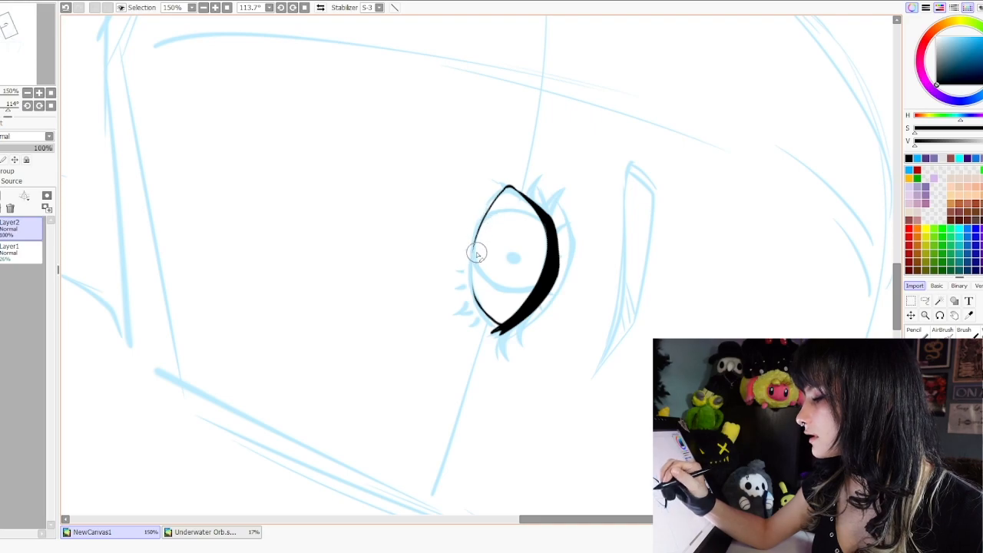
pyautogui.moveTo(476, 274)
pyautogui.mouseDown()
pyautogui.moveTo(634, 279)
pyautogui.moveTo(557, 197)
pyautogui.moveTo(612, 229)
pyautogui.mouseUp()
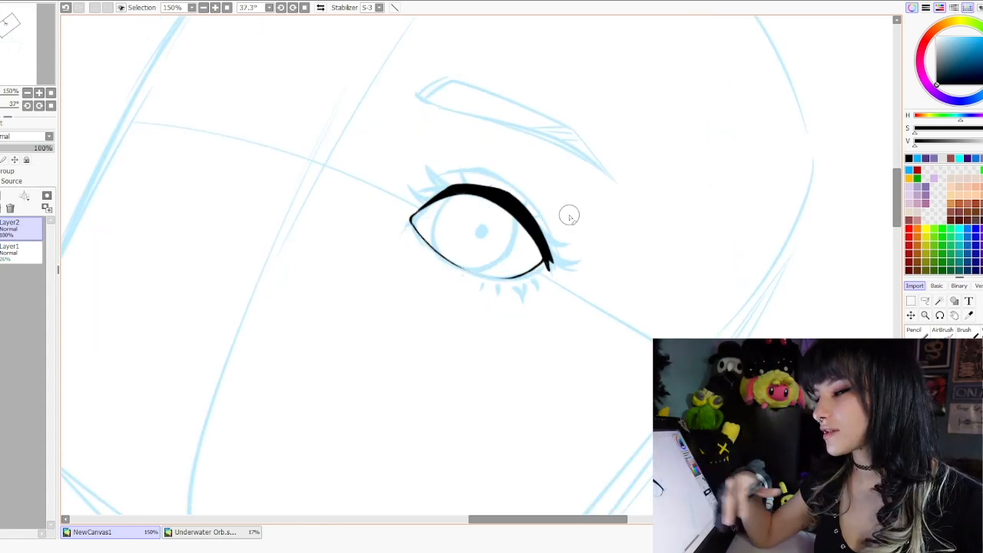
# Step: Refine the eye's inner corner and ink a small rounded tear duct there
pyautogui.moveTo(570, 216)
pyautogui.mouseDown()
pyautogui.moveTo(636, 279)
pyautogui.moveTo(563, 186)
pyautogui.moveTo(526, 172)
pyautogui.mouseUp()
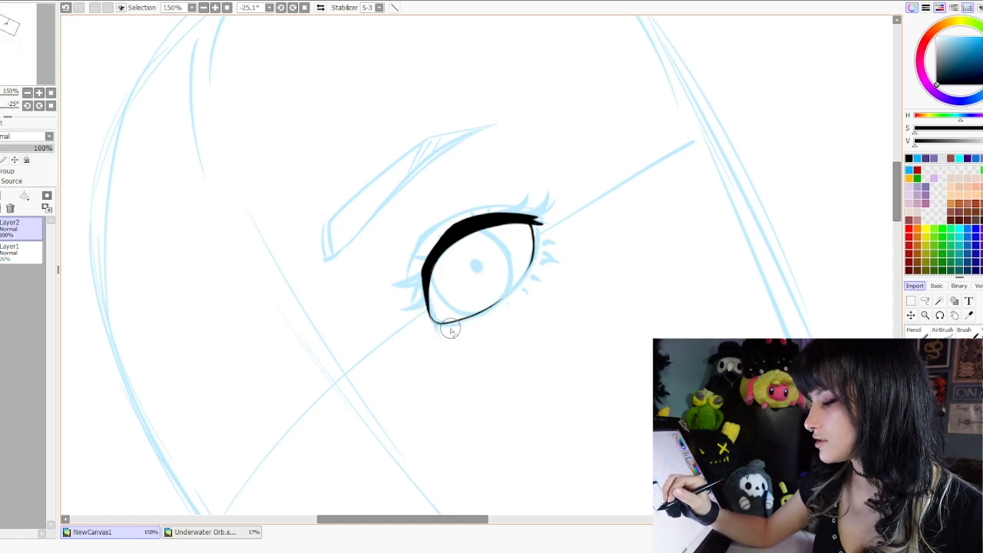
pyautogui.moveTo(540, 329); pyautogui.dragTo(469, 356)
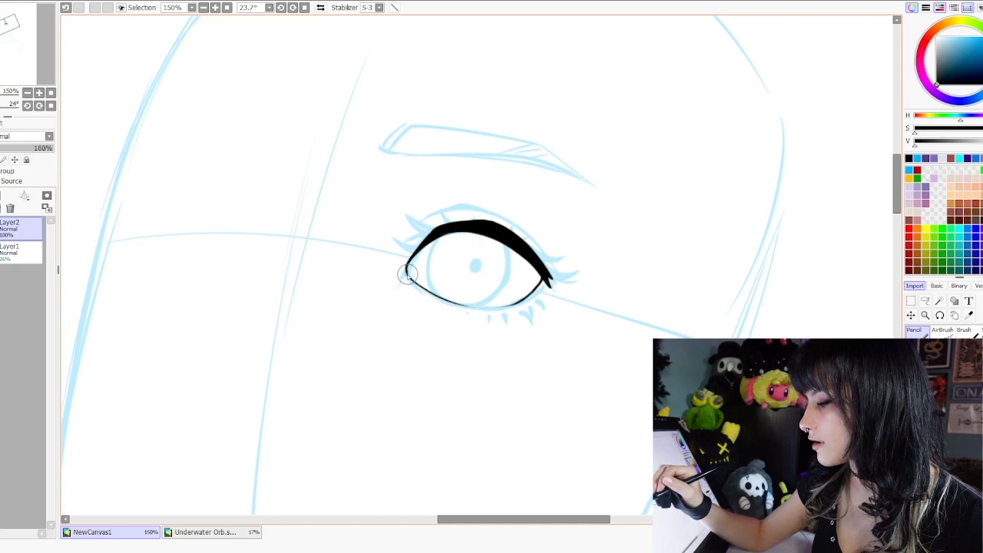
pyautogui.moveTo(419, 292)
pyautogui.mouseDown()
pyautogui.moveTo(541, 294)
pyautogui.moveTo(422, 300)
pyautogui.mouseUp()
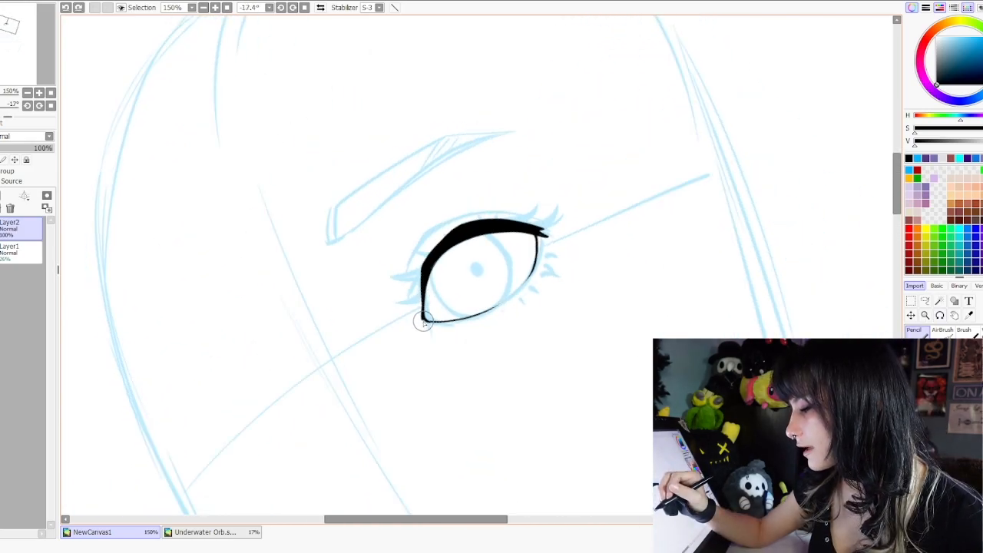
pyautogui.moveTo(551, 305); pyautogui.dragTo(468, 378)
pyautogui.moveTo(401, 258)
pyautogui.mouseDown()
pyautogui.moveTo(422, 236)
pyautogui.moveTo(403, 258)
pyautogui.moveTo(415, 309)
pyautogui.mouseUp()
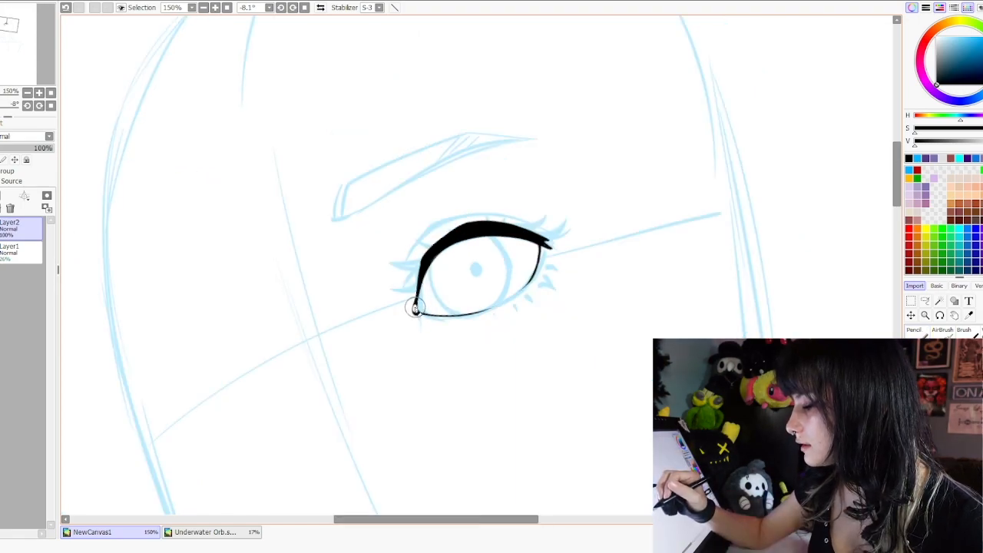
pyautogui.moveTo(613, 228); pyautogui.dragTo(602, 235)
pyautogui.moveTo(409, 305); pyautogui.dragTo(419, 261)
pyautogui.moveTo(417, 298); pyautogui.dragTo(487, 281)
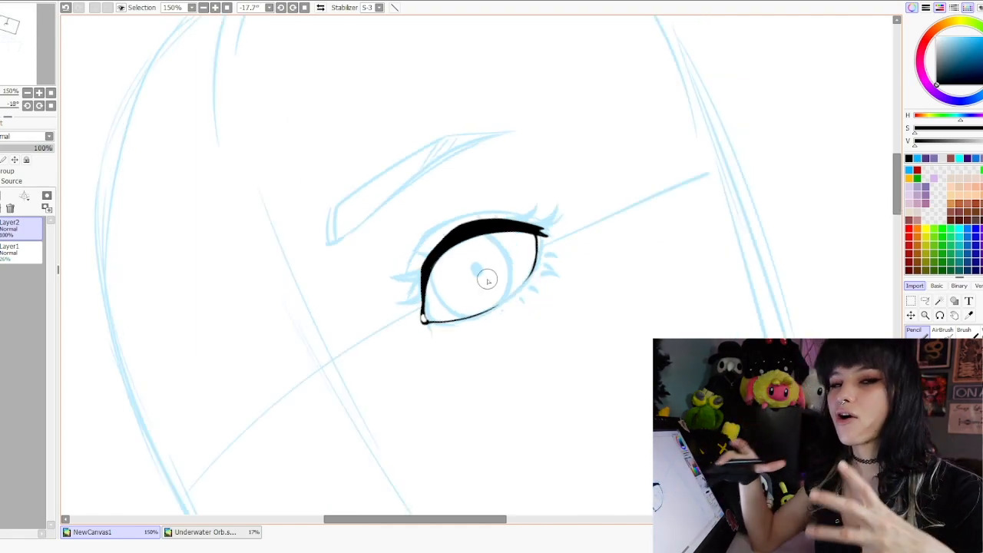
# Step: Ink the round iris outline between the lids, with thicker curved sides under the upper lash line
pyautogui.moveTo(592, 236)
pyautogui.mouseDown()
pyautogui.moveTo(602, 213)
pyautogui.moveTo(577, 331)
pyautogui.moveTo(578, 301)
pyautogui.mouseUp()
pyautogui.moveTo(476, 261); pyautogui.dragTo(511, 220)
pyautogui.moveTo(494, 282)
pyautogui.mouseDown()
pyautogui.moveTo(571, 382)
pyautogui.moveTo(461, 287)
pyautogui.moveTo(466, 320)
pyautogui.moveTo(486, 338)
pyautogui.moveTo(584, 308)
pyautogui.moveTo(527, 274)
pyautogui.moveTo(612, 330)
pyautogui.moveTo(453, 279)
pyautogui.mouseUp()
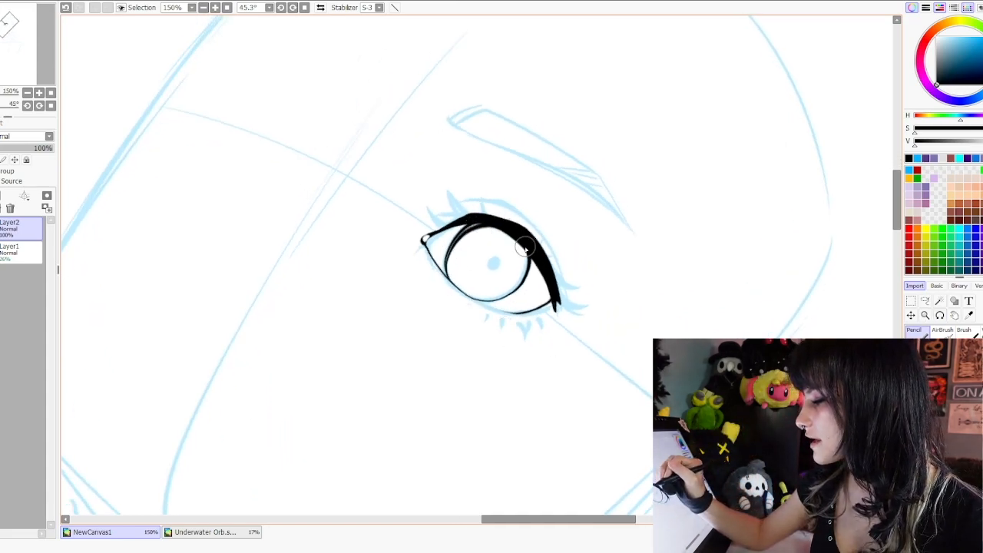
pyautogui.moveTo(447, 263)
pyautogui.mouseDown()
pyautogui.moveTo(452, 245)
pyautogui.moveTo(489, 222)
pyautogui.mouseUp()
pyautogui.moveTo(557, 211)
pyautogui.mouseDown()
pyautogui.moveTo(621, 308)
pyautogui.moveTo(470, 358)
pyautogui.mouseUp()
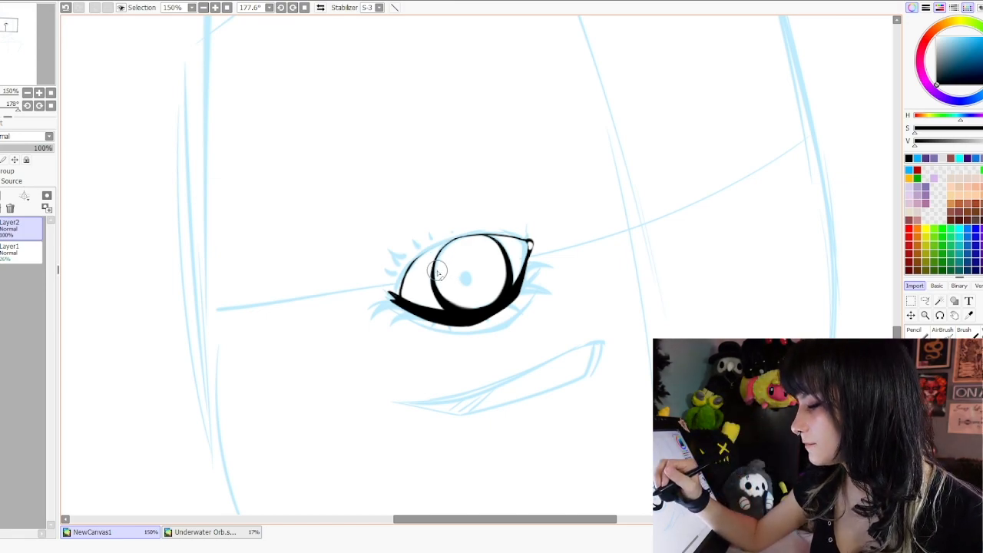
pyautogui.hotkey('alt', 'space')
pyautogui.moveTo(535, 327); pyautogui.dragTo(547, 220)
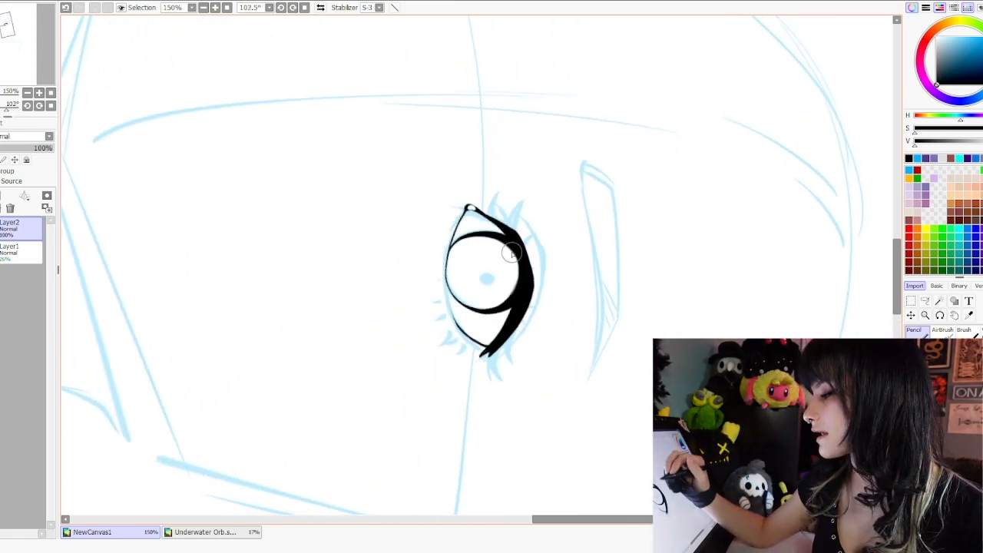
# Step: Thicken the iris outline where it meets the upper lid and ink a small ring for the pupil
pyautogui.hotkey('alt', 'space')
pyautogui.moveTo(561, 337); pyautogui.dragTo(541, 189)
pyautogui.moveTo(494, 254)
pyautogui.mouseDown()
pyautogui.moveTo(491, 265)
pyautogui.moveTo(492, 256)
pyautogui.mouseUp()
pyautogui.hotkey('alt', 'space')
pyautogui.moveTo(566, 346)
pyautogui.mouseDown()
pyautogui.moveTo(595, 294)
pyautogui.moveTo(593, 252)
pyautogui.mouseUp()
pyautogui.hotkey('alt', 'space')
pyautogui.moveTo(645, 233); pyautogui.dragTo(635, 301)
pyautogui.moveTo(603, 305)
pyautogui.mouseDown()
pyautogui.moveTo(601, 335)
pyautogui.moveTo(451, 275)
pyautogui.moveTo(459, 295)
pyautogui.mouseUp()
pyautogui.hotkey('alt', 'space')
pyautogui.hotkey('alt', 'space')
pyautogui.moveTo(514, 407)
pyautogui.mouseDown()
pyautogui.moveTo(643, 231)
pyautogui.moveTo(620, 210)
pyautogui.mouseUp()
pyautogui.moveTo(529, 220); pyautogui.dragTo(531, 261)
pyautogui.hotkey('alt', 'space')
pyautogui.moveTo(618, 216)
pyautogui.mouseDown()
pyautogui.moveTo(591, 361)
pyautogui.moveTo(407, 361)
pyautogui.mouseUp()
pyautogui.moveTo(436, 291); pyautogui.dragTo(441, 309)
pyautogui.hotkey('alt', 'space')
pyautogui.moveTo(439, 357)
pyautogui.mouseDown()
pyautogui.moveTo(576, 266)
pyautogui.moveTo(579, 196)
pyautogui.mouseUp()
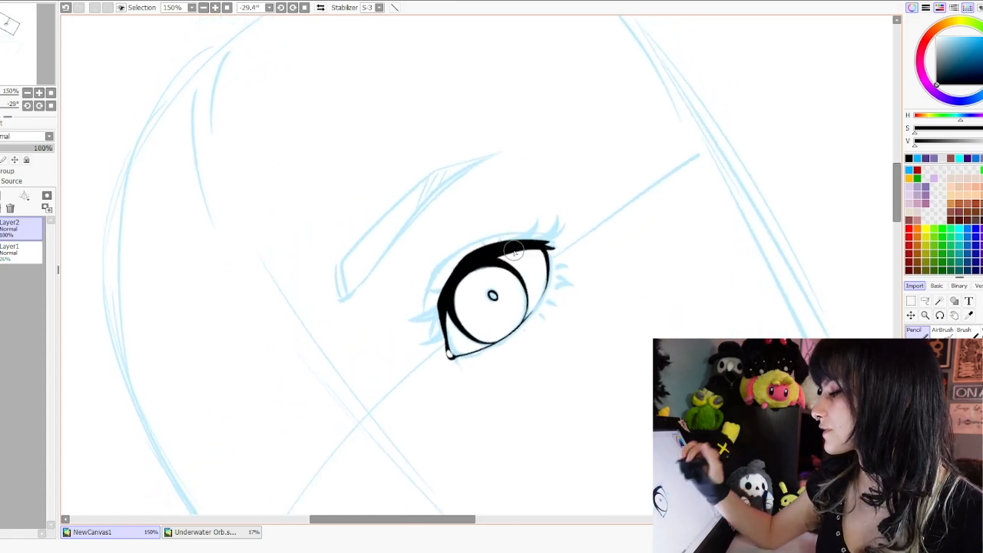
# Step: Ink pointed upper eyelashes fanning out from the eye's outer corner
pyautogui.hotkey('alt', 'space')
pyautogui.moveTo(530, 200); pyautogui.dragTo(511, 180)
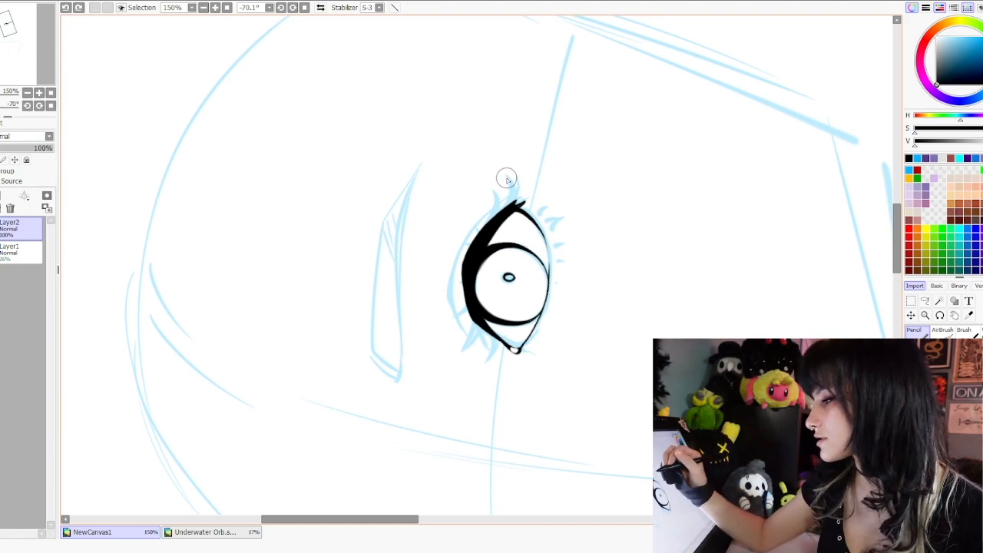
pyautogui.moveTo(507, 178)
pyautogui.mouseDown()
pyautogui.moveTo(579, 342)
pyautogui.moveTo(523, 386)
pyautogui.mouseUp()
pyautogui.hotkey('ctrl', 'z')
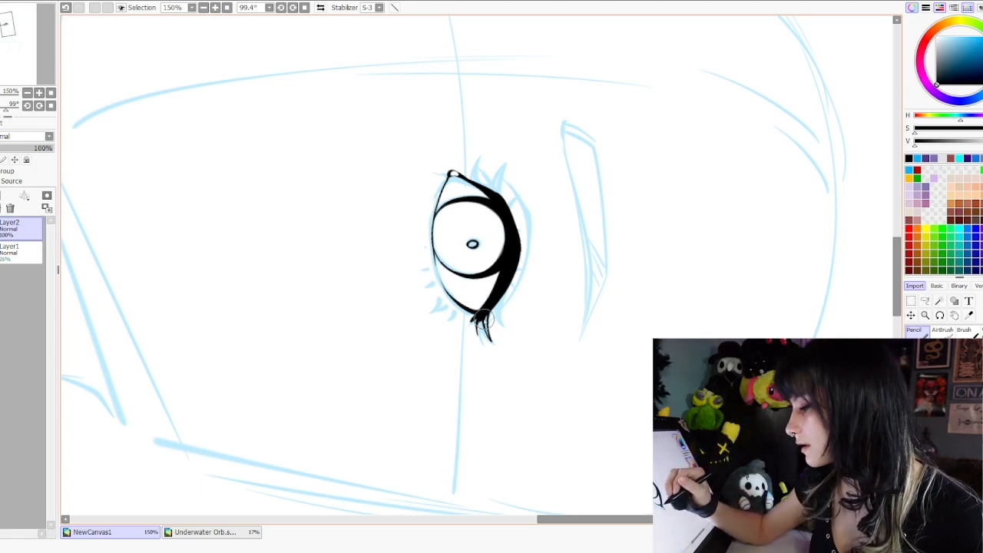
# Step: Continue inking short pointed eyelashes along the upper lid toward the inner corner
pyautogui.moveTo(557, 245); pyautogui.dragTo(560, 261)
pyautogui.moveTo(490, 303); pyautogui.dragTo(503, 336)
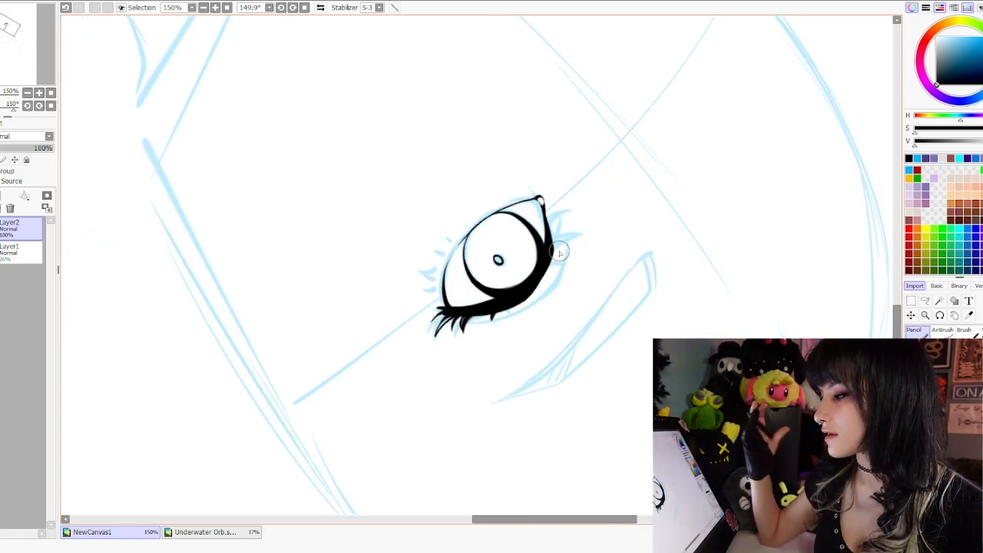
pyautogui.hotkey('ctrl', 'z')
pyautogui.moveTo(493, 312); pyautogui.dragTo(496, 322)
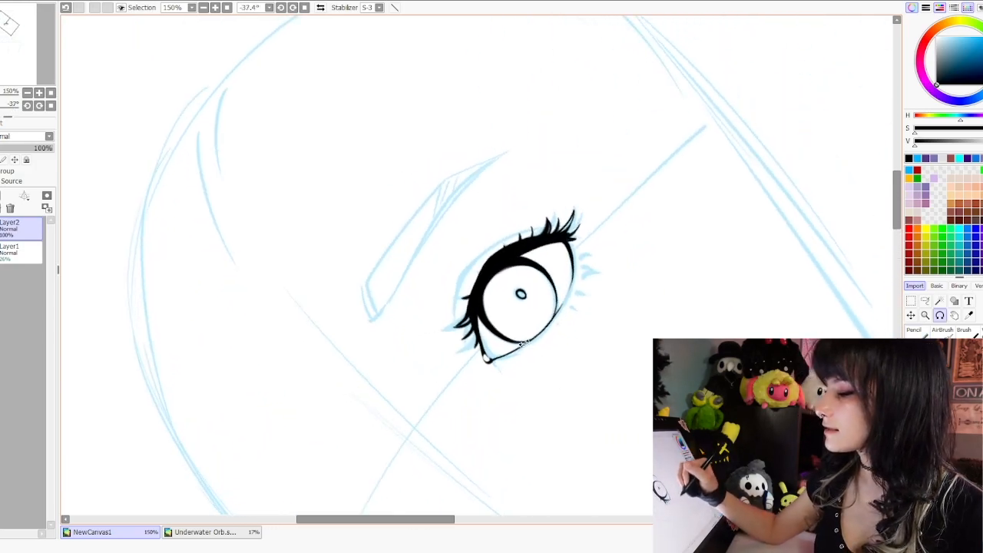
pyautogui.moveTo(524, 345); pyautogui.dragTo(569, 284)
pyautogui.moveTo(691, 192)
pyautogui.mouseDown()
pyautogui.moveTo(704, 218)
pyautogui.moveTo(622, 342)
pyautogui.mouseUp()
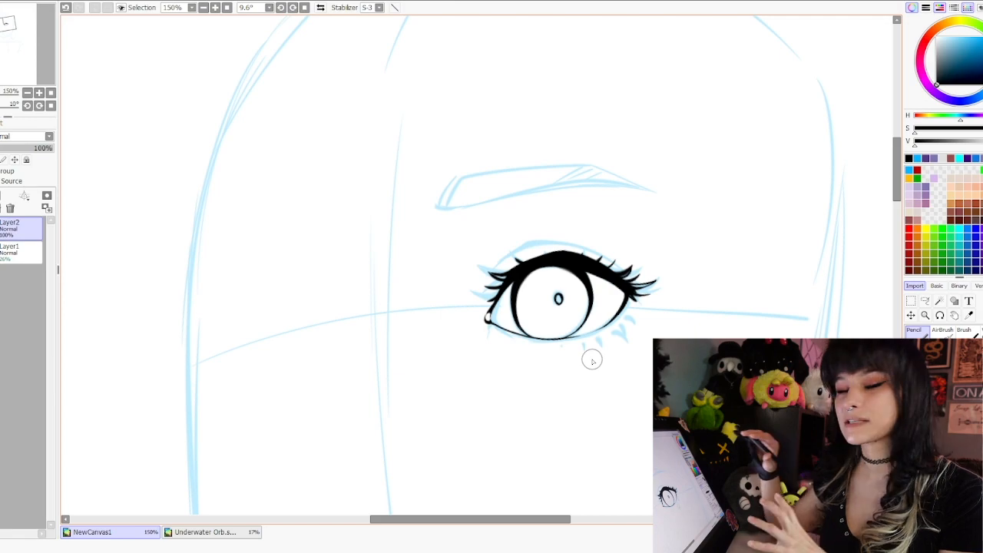
pyautogui.moveTo(579, 297); pyautogui.dragTo(519, 293)
pyautogui.moveTo(504, 406)
pyautogui.mouseDown()
pyautogui.moveTo(575, 371)
pyautogui.moveTo(588, 230)
pyautogui.mouseUp()
pyautogui.moveTo(498, 165)
pyautogui.mouseDown()
pyautogui.moveTo(446, 254)
pyautogui.moveTo(450, 273)
pyautogui.mouseUp()
pyautogui.hotkey('ctrl', 'z')
pyautogui.moveTo(509, 176)
pyautogui.mouseDown()
pyautogui.moveTo(451, 260)
pyautogui.moveTo(475, 292)
pyautogui.moveTo(456, 263)
pyautogui.moveTo(474, 287)
pyautogui.moveTo(464, 216)
pyautogui.moveTo(462, 277)
pyautogui.moveTo(454, 258)
pyautogui.moveTo(477, 296)
pyautogui.mouseUp()
pyautogui.hotkey('ctrl', 'z')
pyautogui.moveTo(456, 264); pyautogui.dragTo(471, 290)
pyautogui.hotkey('ctrl', 'z')
# Step: Ink the eyelid crease as a curved line just above the upper lash line
pyautogui.press('r')
pyautogui.moveTo(531, 336)
pyautogui.mouseDown()
pyautogui.moveTo(458, 350)
pyautogui.moveTo(531, 335)
pyautogui.mouseUp()
pyautogui.moveTo(455, 256); pyautogui.dragTo(474, 291)
pyautogui.moveTo(454, 246); pyautogui.dragTo(464, 279)
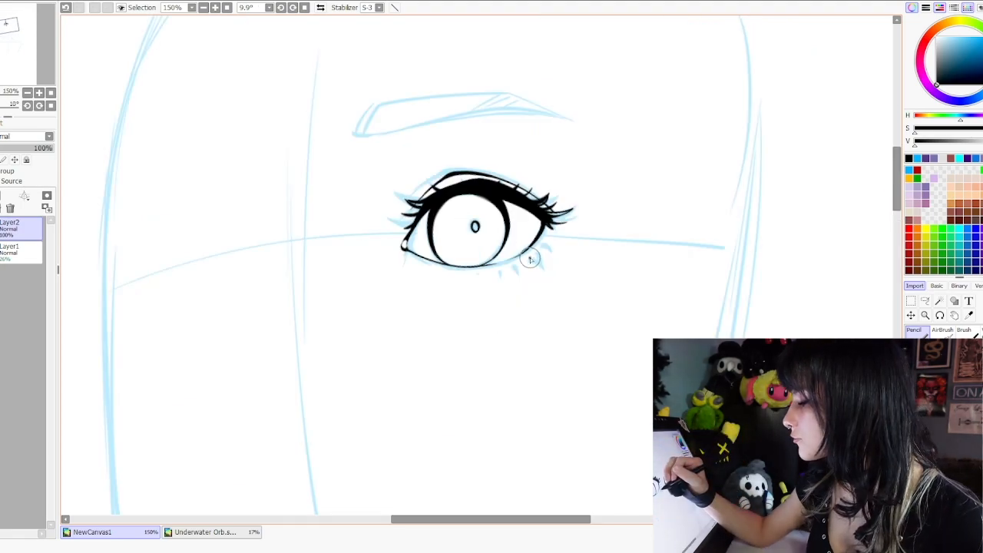
# Step: Ink short, spaced lower eyelashes along the outer part of the lower lid
pyautogui.moveTo(530, 254); pyautogui.dragTo(538, 264)
pyautogui.hotkey('ctrl', 'z')
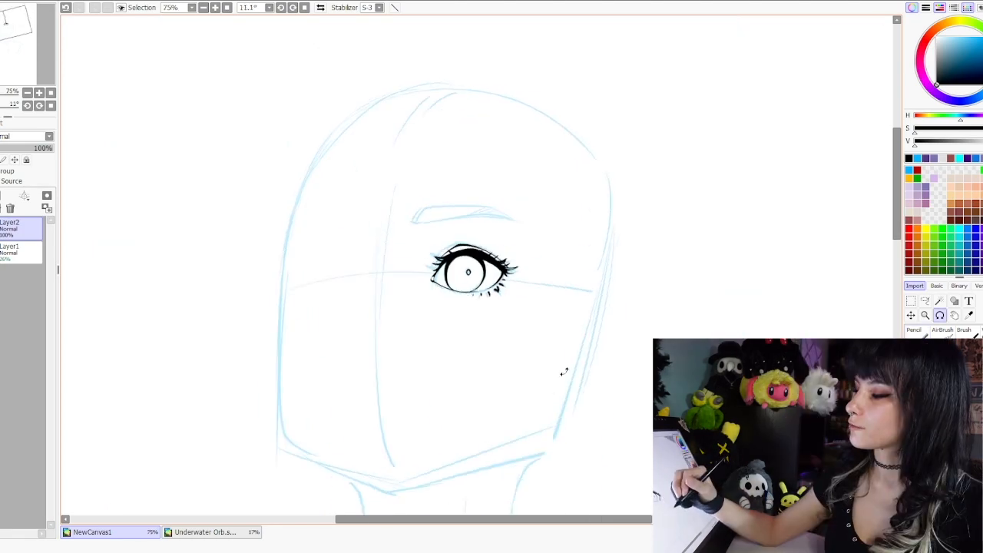
# Step: Ink and fill the eyebrow solid black on a new layer, and hide the blue sketch layer
pyautogui.moveTo(551, 376); pyautogui.dragTo(580, 221)
pyautogui.keyDown('ctrl'); pyautogui.click(518, 261); pyautogui.keyUp('ctrl')
pyautogui.keyDown('ctrl'); pyautogui.click(520, 259); pyautogui.keyUp('ctrl')
pyautogui.moveTo(526, 252)
pyautogui.mouseDown()
pyautogui.moveTo(564, 229)
pyautogui.moveTo(605, 237)
pyautogui.mouseUp()
pyautogui.moveTo(364, 283)
pyautogui.mouseDown()
pyautogui.moveTo(382, 308)
pyautogui.moveTo(433, 192)
pyautogui.moveTo(490, 136)
pyautogui.mouseUp()
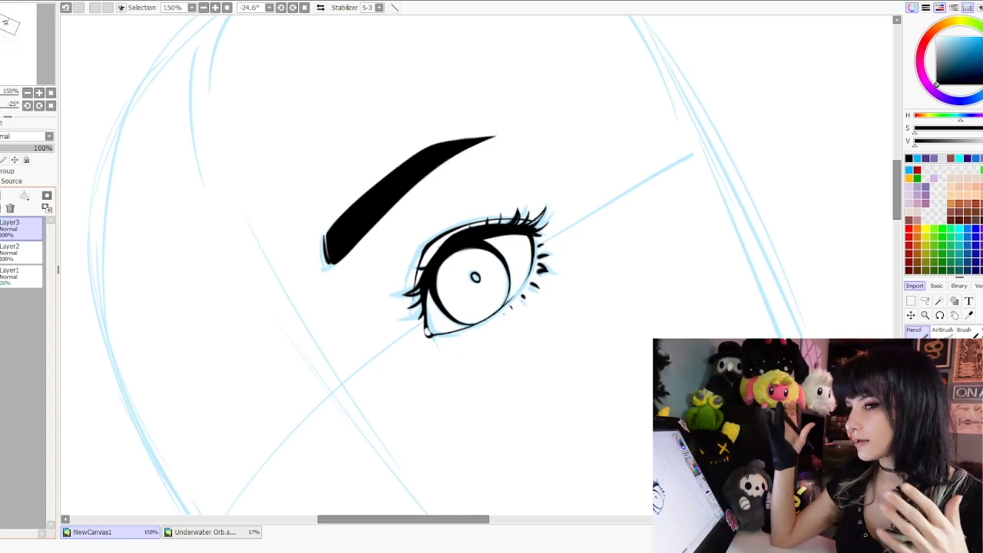
pyautogui.click(1, 277)
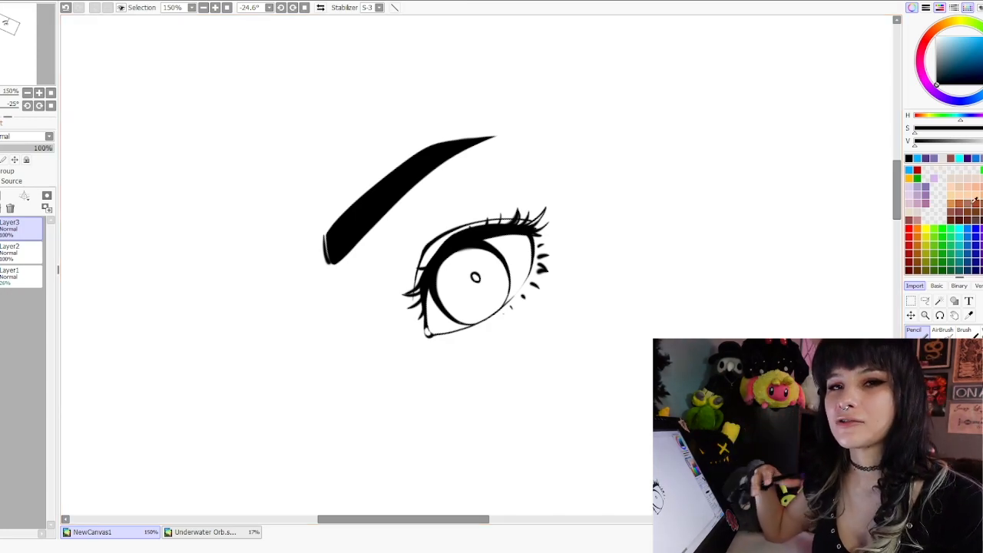
# Step: Paint a reddish-brown and a dark brown color swatch side by side in the empty area beside the eye
pyautogui.click(975, 220)
pyautogui.click(979, 214)
pyautogui.moveTo(663, 159); pyautogui.dragTo(676, 142)
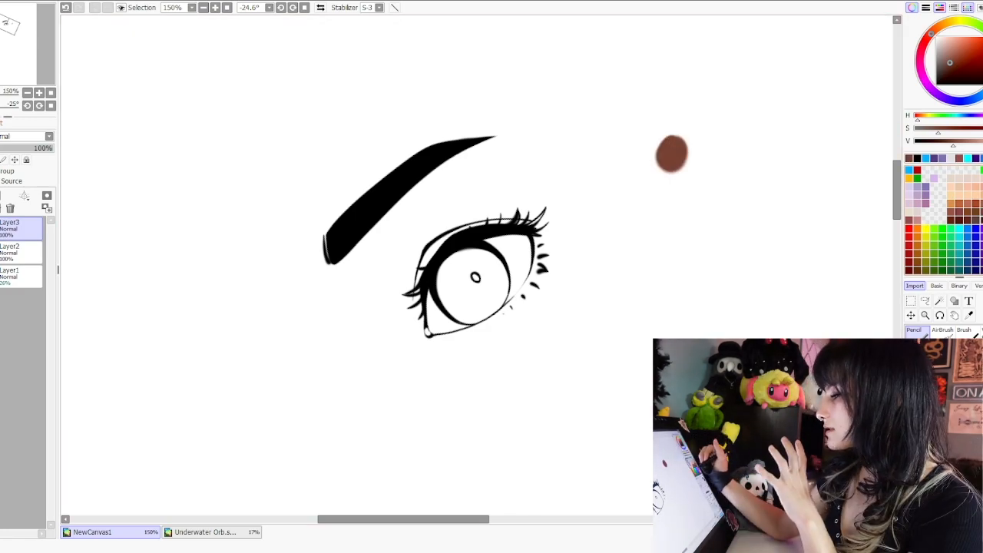
pyautogui.click(979, 220)
pyautogui.moveTo(708, 145); pyautogui.dragTo(712, 157)
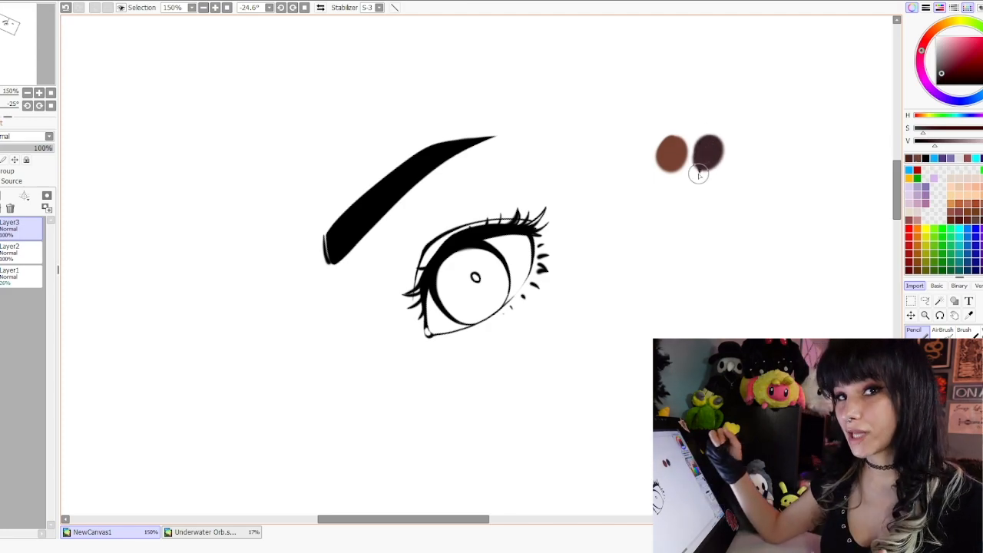
# Step: Add a tan-orange swatch before the two browns and paint a row of lime, medium and muted dark green swatches beneath
pyautogui.click(952, 203)
pyautogui.moveTo(644, 145)
pyautogui.mouseDown()
pyautogui.moveTo(650, 161)
pyautogui.moveTo(629, 157)
pyautogui.moveTo(639, 140)
pyautogui.moveTo(637, 159)
pyautogui.mouseUp()
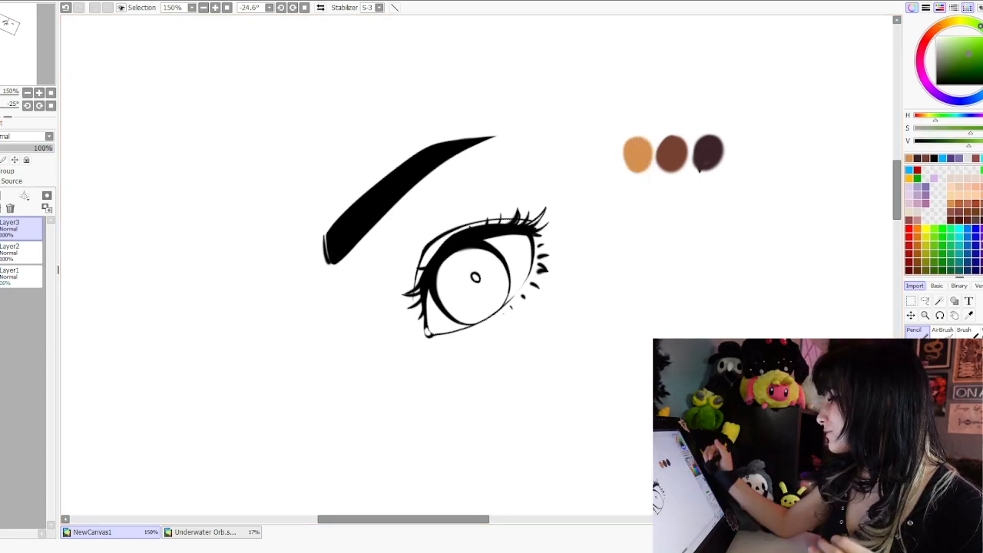
pyautogui.click(939, 255)
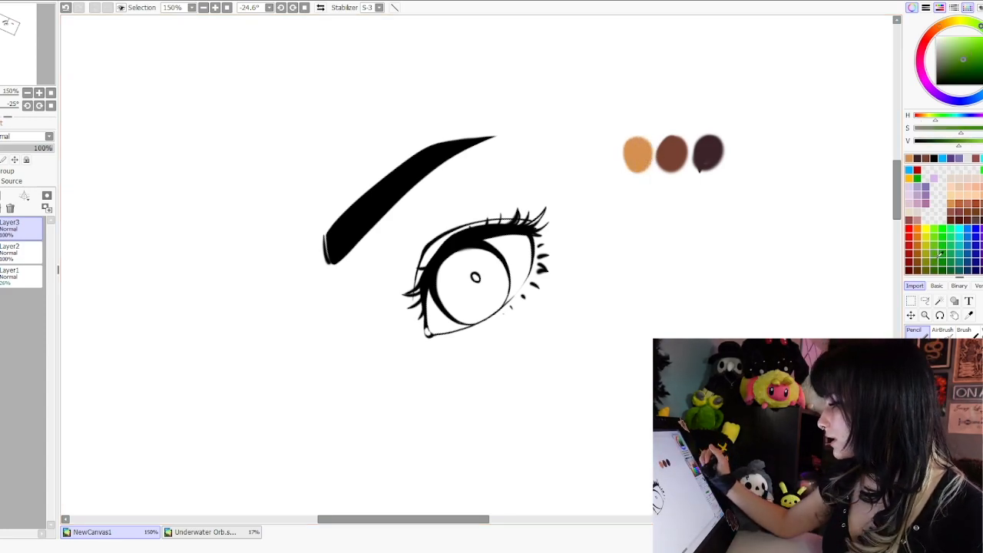
pyautogui.moveTo(683, 208)
pyautogui.mouseDown()
pyautogui.moveTo(665, 215)
pyautogui.moveTo(669, 240)
pyautogui.moveTo(638, 231)
pyautogui.moveTo(640, 212)
pyautogui.mouseUp()
pyautogui.click(937, 228)
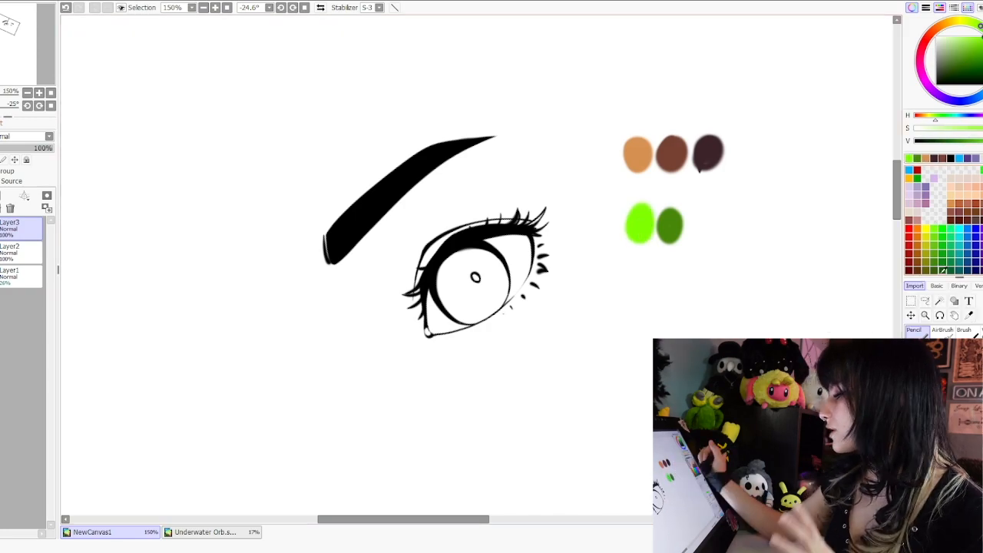
pyautogui.click(946, 259)
pyautogui.click(981, 28)
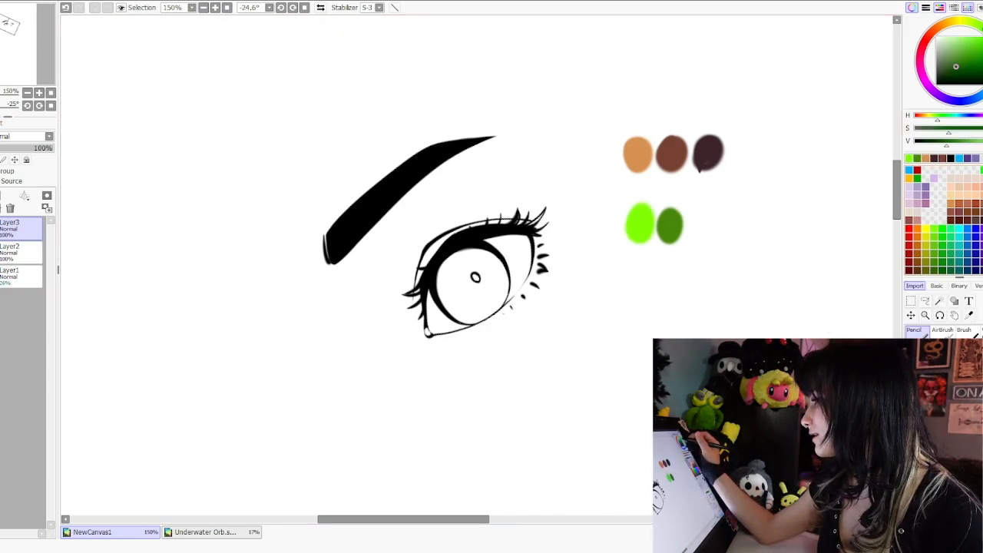
pyautogui.click(949, 63)
pyautogui.moveTo(717, 213); pyautogui.dragTo(704, 232)
# Step: Paint a row of cyan, azure and deep blue swatches below the greens, with a gray and a blue-gray swatch beneath
pyautogui.click(959, 230)
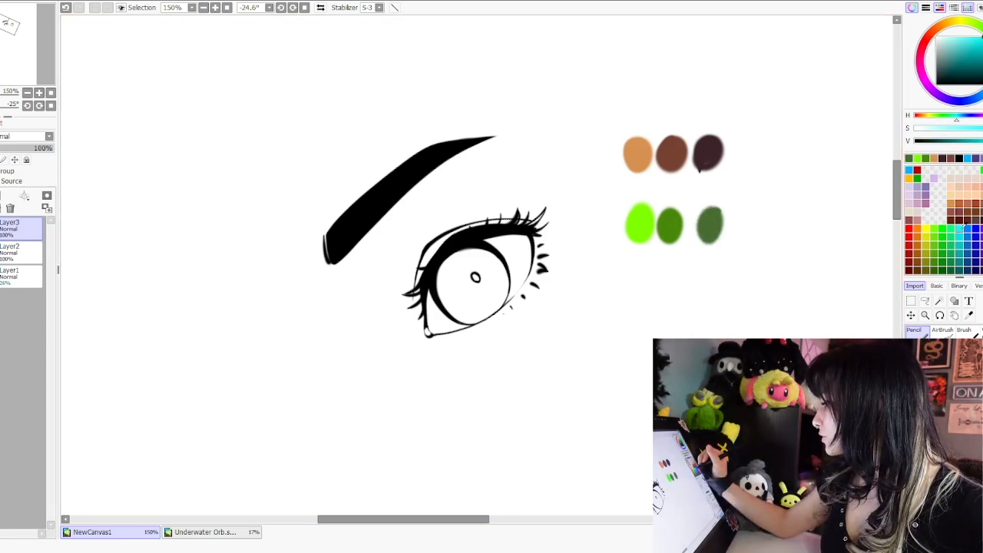
pyautogui.moveTo(635, 264); pyautogui.dragTo(637, 291)
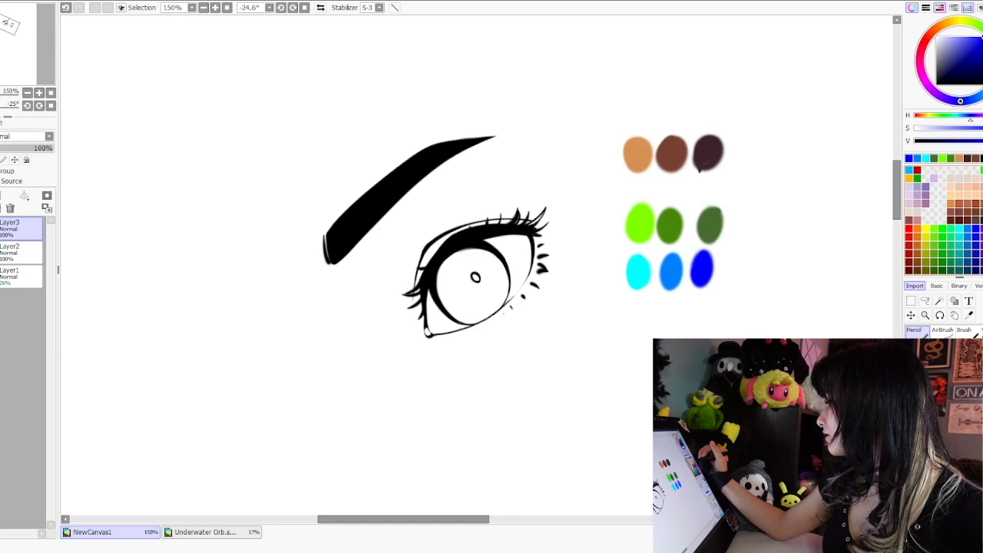
pyautogui.click(936, 60)
pyautogui.moveTo(674, 308)
pyautogui.mouseDown()
pyautogui.moveTo(666, 332)
pyautogui.moveTo(676, 308)
pyautogui.mouseUp()
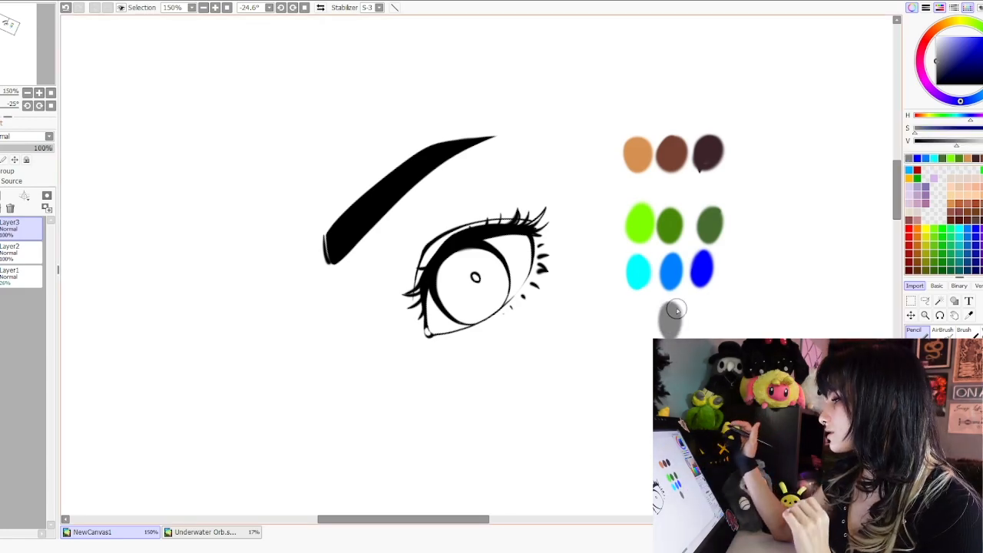
pyautogui.click(980, 96)
pyautogui.click(941, 56)
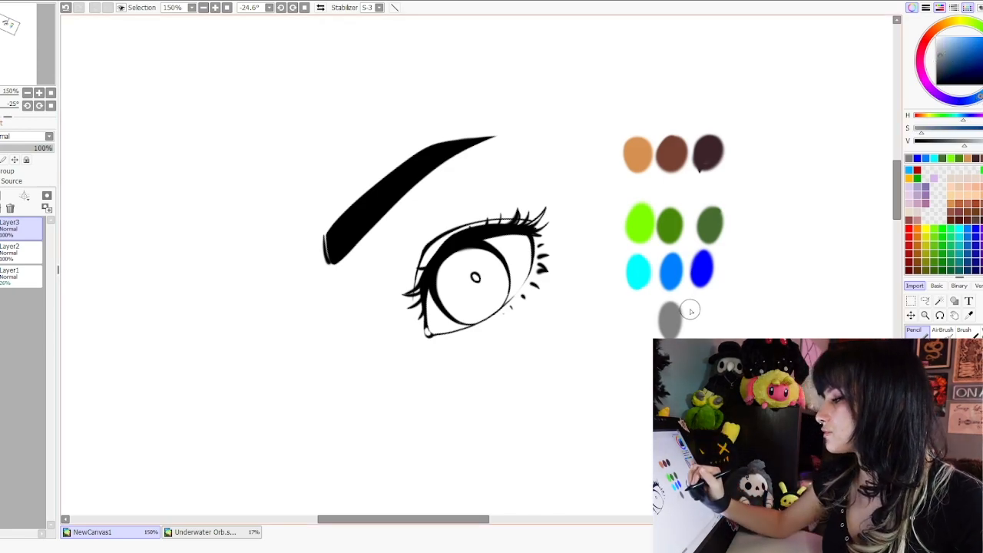
pyautogui.moveTo(701, 306)
pyautogui.mouseDown()
pyautogui.moveTo(699, 331)
pyautogui.moveTo(706, 305)
pyautogui.mouseUp()
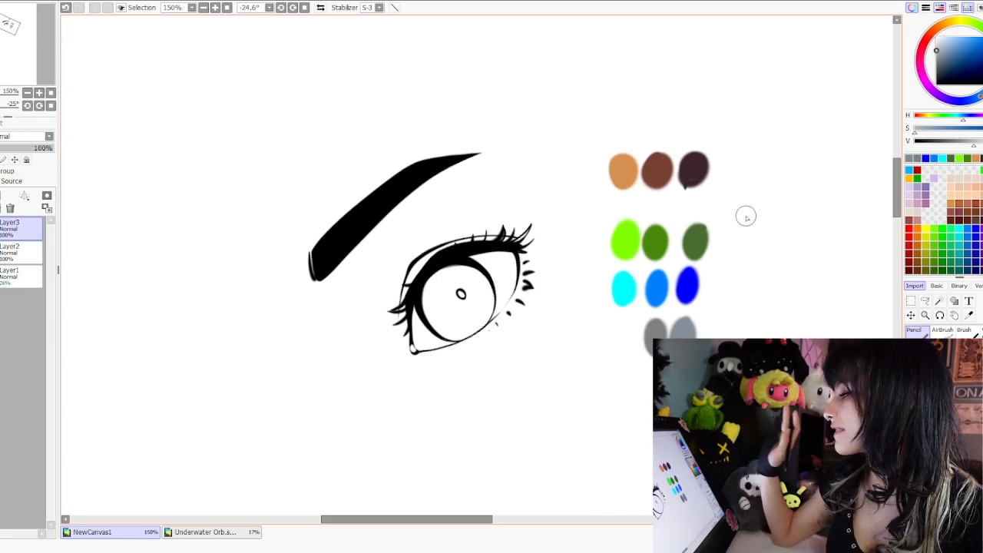
# Step: Sample the middle brown and middle green and paint a small half-green, half-brown hazel swatch between their rows
pyautogui.keyDown('alt'); pyautogui.click(657, 179); pyautogui.keyUp('alt')
pyautogui.moveTo(661, 202)
pyautogui.mouseDown()
pyautogui.moveTo(666, 213)
pyautogui.moveTo(666, 203)
pyautogui.mouseUp()
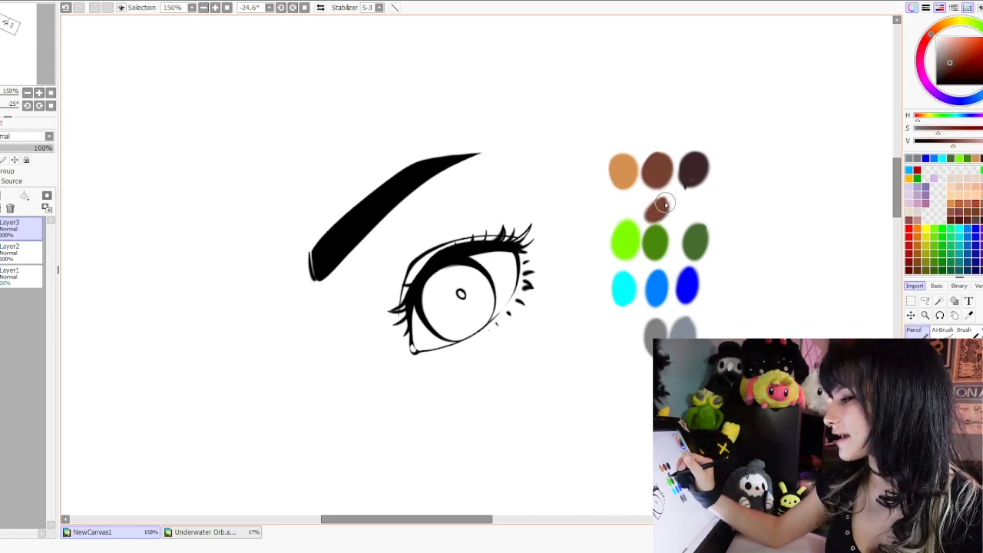
pyautogui.keyDown('alt'); pyautogui.click(664, 236); pyautogui.keyUp('alt')
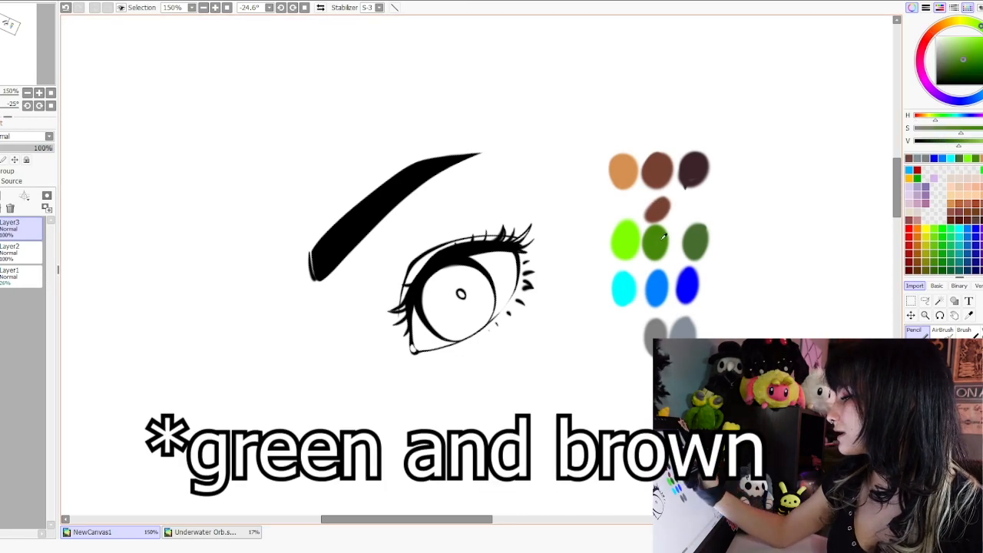
pyautogui.moveTo(657, 199); pyautogui.dragTo(652, 210)
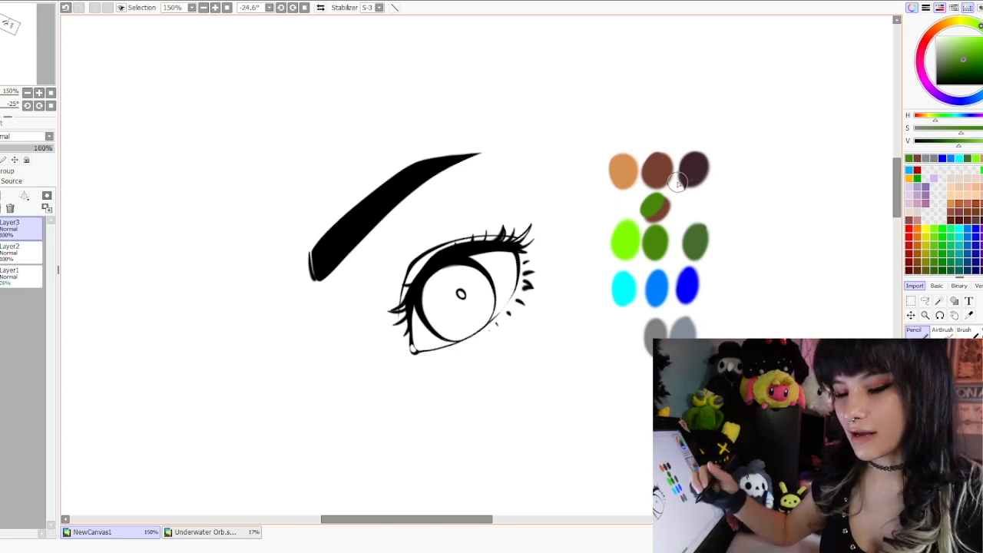
# Step: Lasso all the color swatches beside the eye, delete them, and clear the selection
pyautogui.click(929, 300)
pyautogui.moveTo(799, 278)
pyautogui.mouseDown()
pyautogui.moveTo(785, 189)
pyautogui.moveTo(574, 262)
pyautogui.moveTo(737, 369)
pyautogui.mouseUp()
pyautogui.press('Delete')
pyautogui.hotkey('ctrl', 'd')
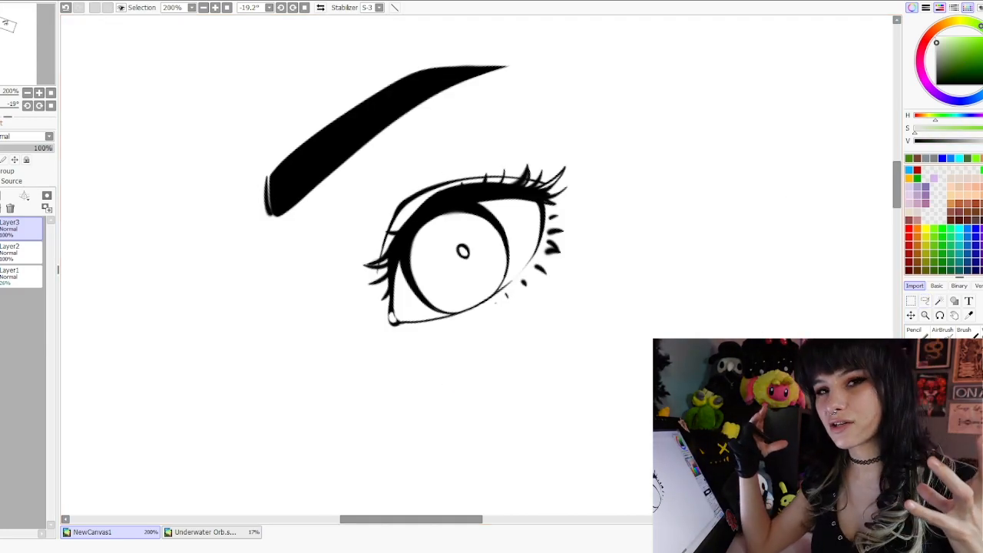
# Step: Move Layer3 beneath the line art, paint tan skin around the eye and eyebrow on it, and add a layer above it
pyautogui.click(960, 185)
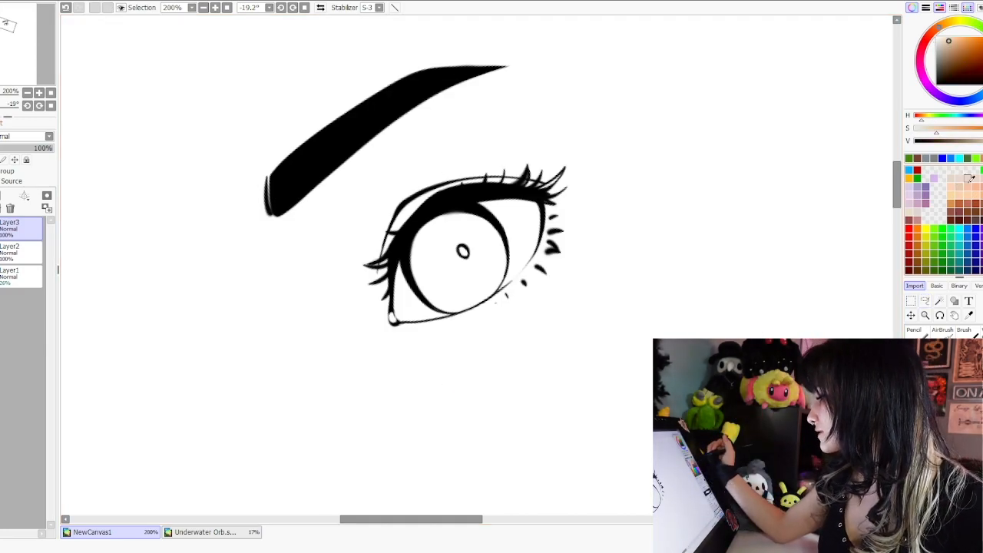
pyautogui.moveTo(11, 229); pyautogui.dragTo(11, 258)
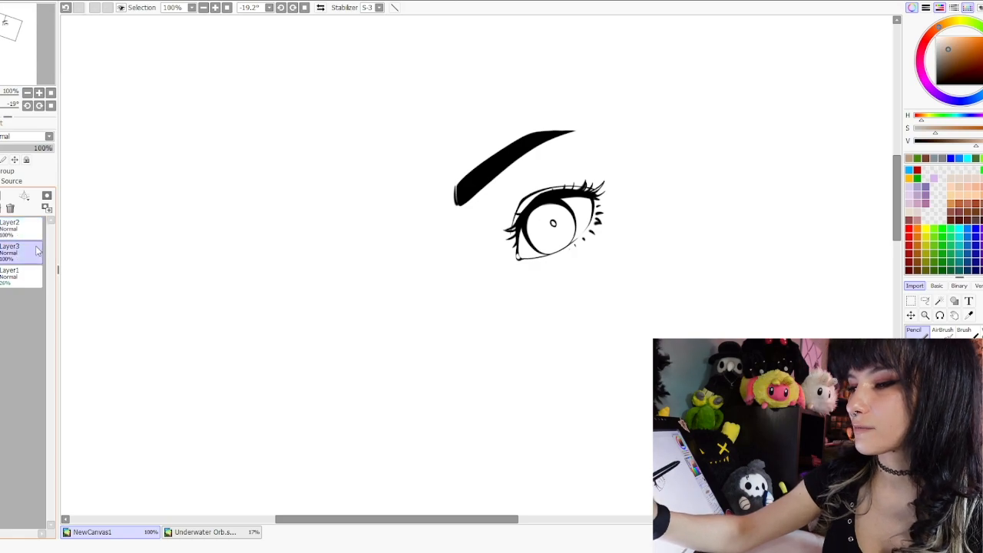
pyautogui.moveTo(501, 101)
pyautogui.mouseDown()
pyautogui.moveTo(441, 221)
pyautogui.moveTo(512, 121)
pyautogui.moveTo(457, 269)
pyautogui.moveTo(547, 140)
pyautogui.moveTo(487, 276)
pyautogui.moveTo(576, 151)
pyautogui.moveTo(529, 275)
pyautogui.moveTo(620, 157)
pyautogui.moveTo(547, 303)
pyautogui.moveTo(635, 180)
pyautogui.moveTo(580, 322)
pyautogui.mouseUp()
pyautogui.moveTo(580, 322); pyautogui.dragTo(666, 153)
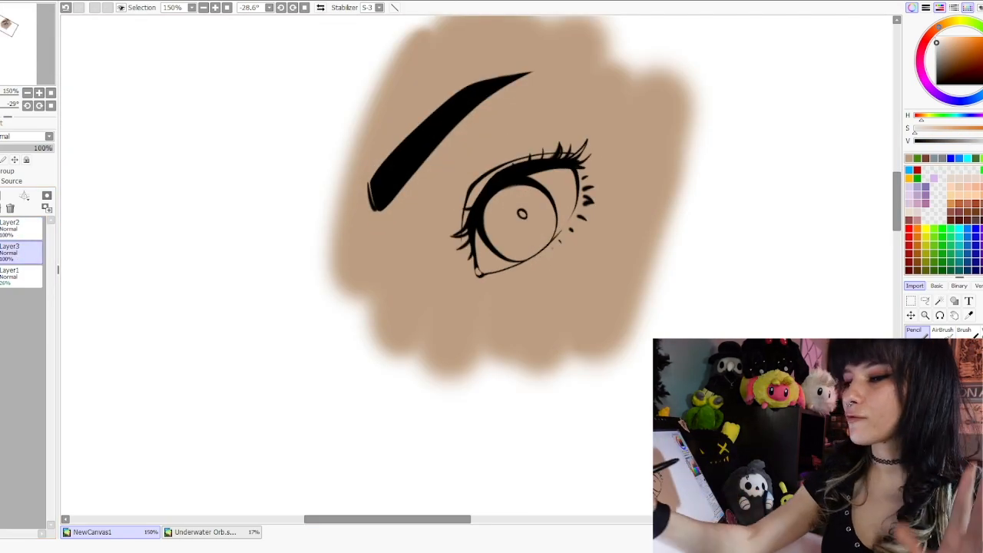
pyautogui.click(2, 195)
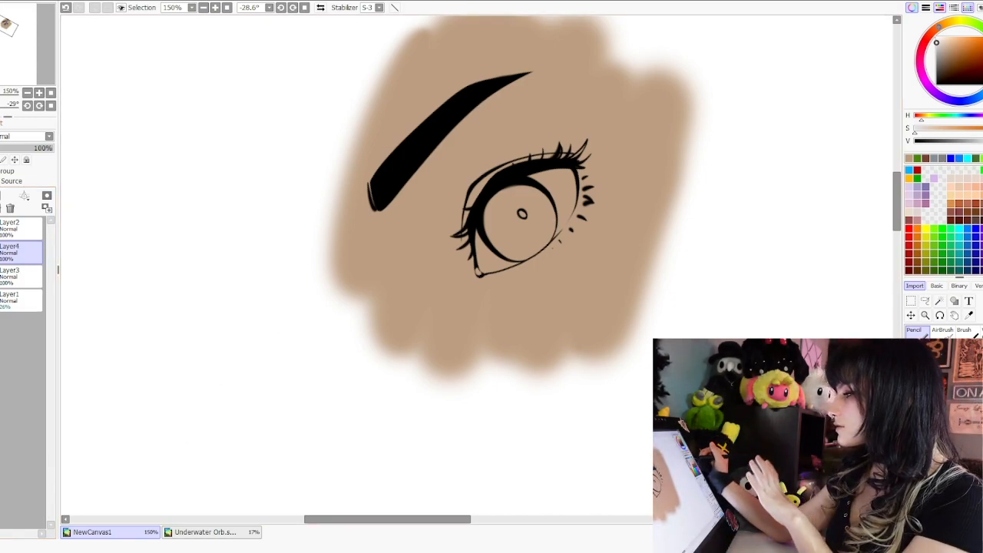
# Step: Try out light gray and off-white swatches for the eye white in the empty area beside the skin
pyautogui.moveTo(707, 202); pyautogui.dragTo(495, 300)
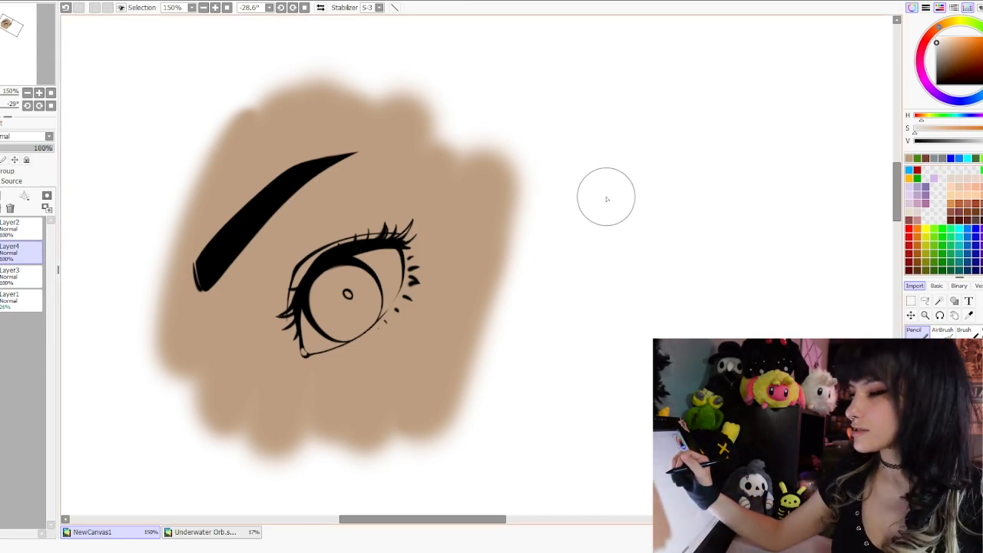
pyautogui.moveTo(608, 191)
pyautogui.mouseDown()
pyautogui.moveTo(597, 231)
pyautogui.moveTo(605, 241)
pyautogui.moveTo(625, 189)
pyautogui.moveTo(589, 206)
pyautogui.moveTo(638, 192)
pyautogui.mouseUp()
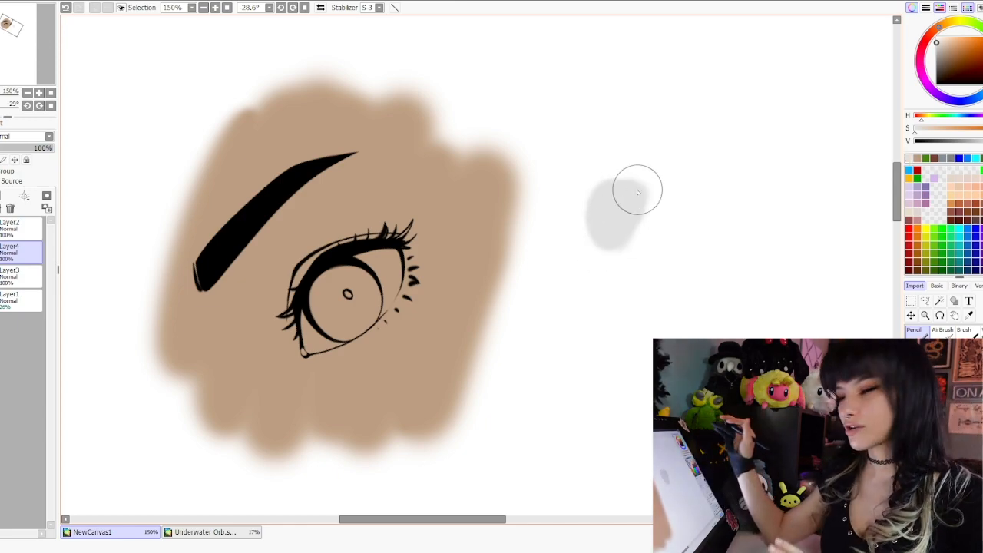
pyautogui.click(919, 212)
pyautogui.moveTo(641, 238)
pyautogui.mouseDown()
pyautogui.moveTo(679, 182)
pyautogui.moveTo(679, 228)
pyautogui.moveTo(662, 218)
pyautogui.moveTo(694, 185)
pyautogui.moveTo(681, 234)
pyautogui.moveTo(665, 213)
pyautogui.mouseUp()
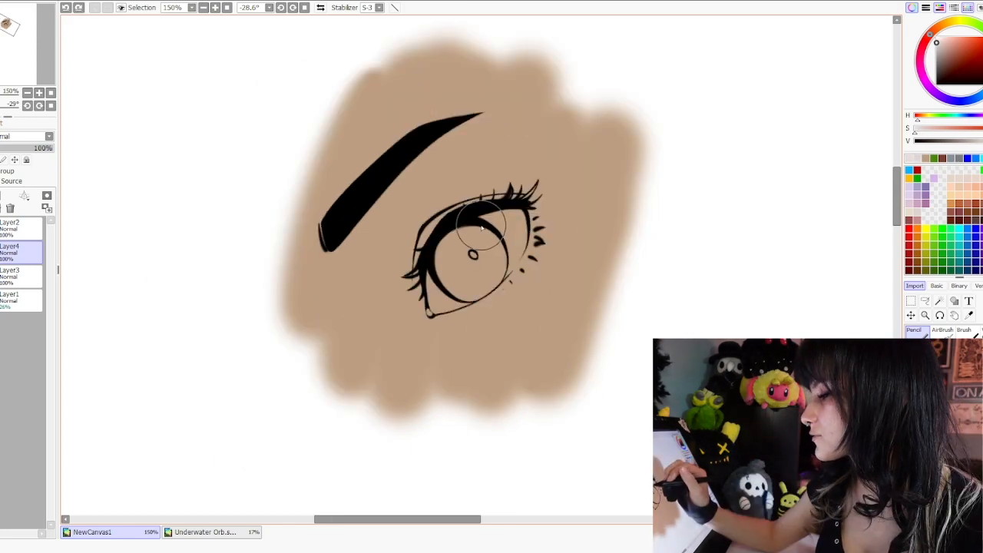
# Step: Fill the whole eyeball inside the lids with light gray and color the inner-corner tear duct muted reddish pink
pyautogui.moveTo(504, 214)
pyautogui.mouseDown()
pyautogui.moveTo(438, 261)
pyautogui.moveTo(448, 237)
pyautogui.moveTo(456, 232)
pyautogui.moveTo(431, 280)
pyautogui.moveTo(432, 250)
pyautogui.moveTo(427, 269)
pyautogui.moveTo(438, 313)
pyautogui.moveTo(492, 287)
pyautogui.mouseUp()
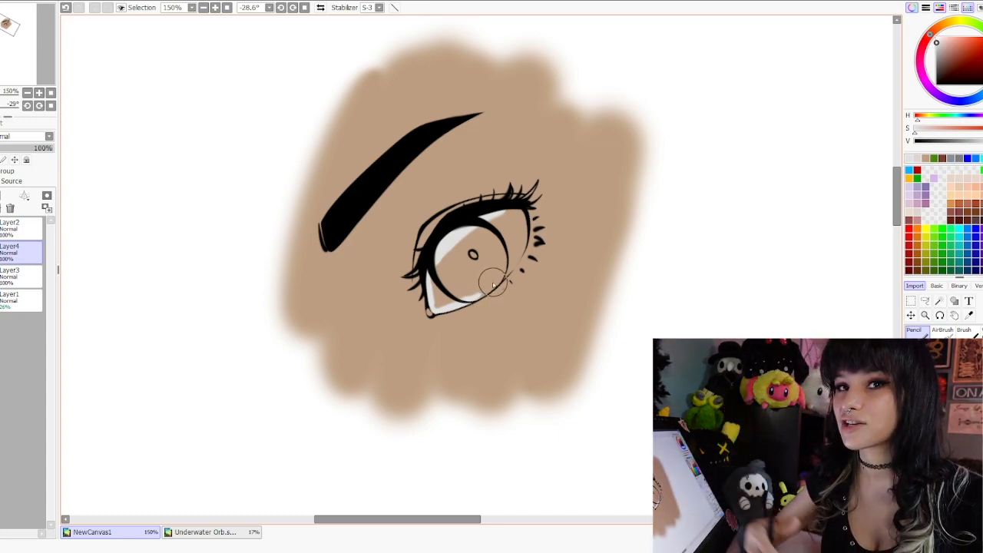
pyautogui.moveTo(495, 224)
pyautogui.mouseDown()
pyautogui.moveTo(519, 231)
pyautogui.moveTo(516, 262)
pyautogui.moveTo(508, 222)
pyautogui.moveTo(521, 248)
pyautogui.moveTo(515, 264)
pyautogui.mouseUp()
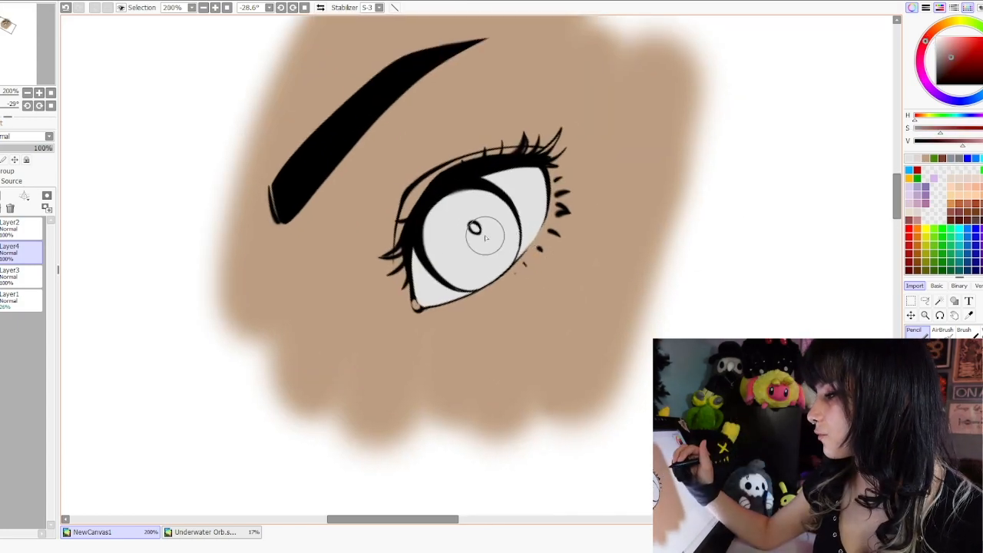
pyautogui.moveTo(413, 299); pyautogui.dragTo(415, 310)
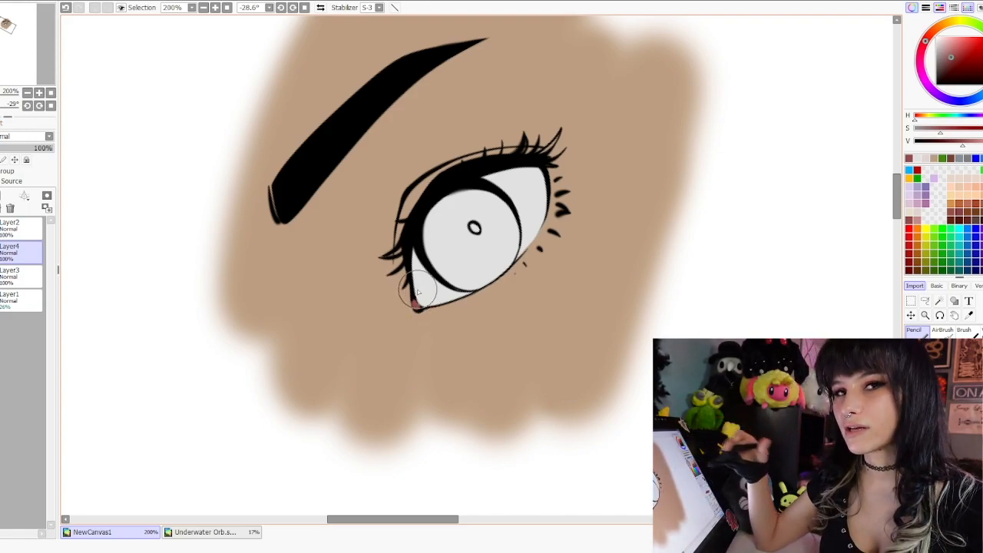
# Step: Fill the iris on a new layer with bright turquoise at hue 176, saturation 100 and value 100
pyautogui.moveTo(638, 236); pyautogui.dragTo(633, 266)
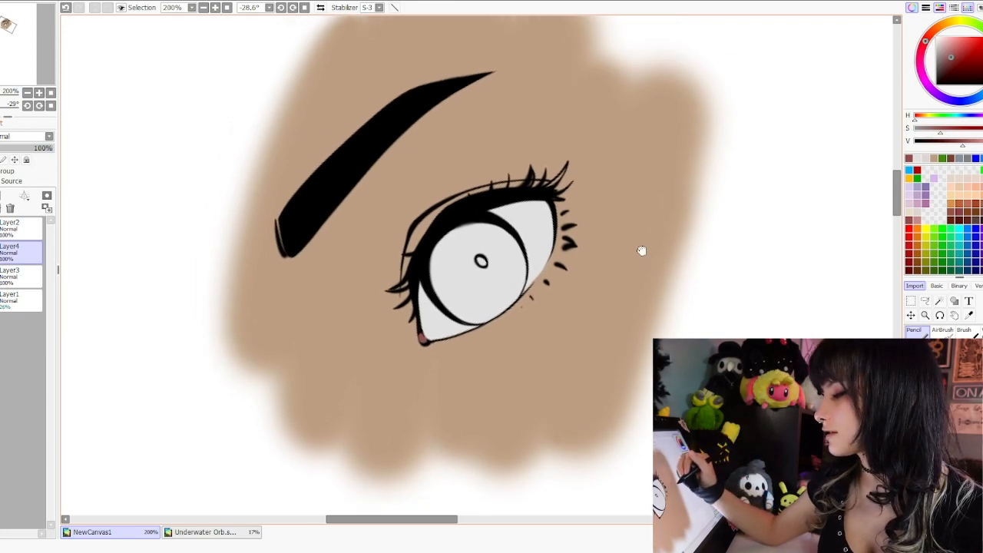
pyautogui.click(1, 195)
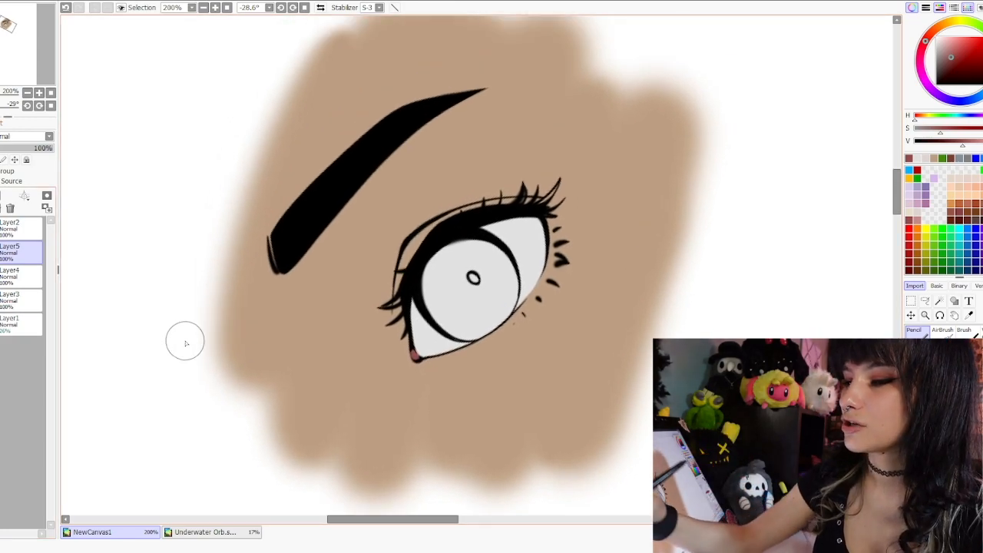
pyautogui.click(969, 195)
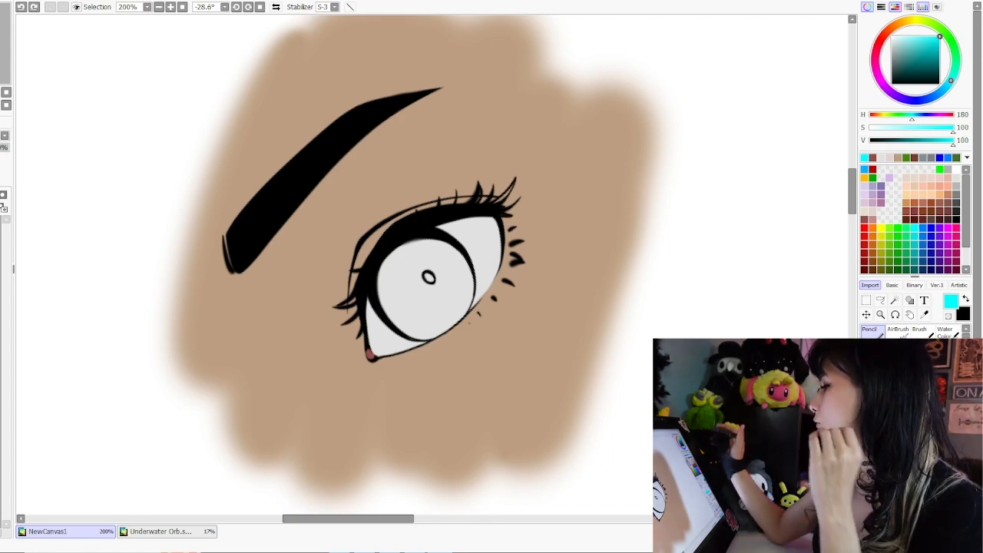
pyautogui.moveTo(951, 80); pyautogui.dragTo(949, 85)
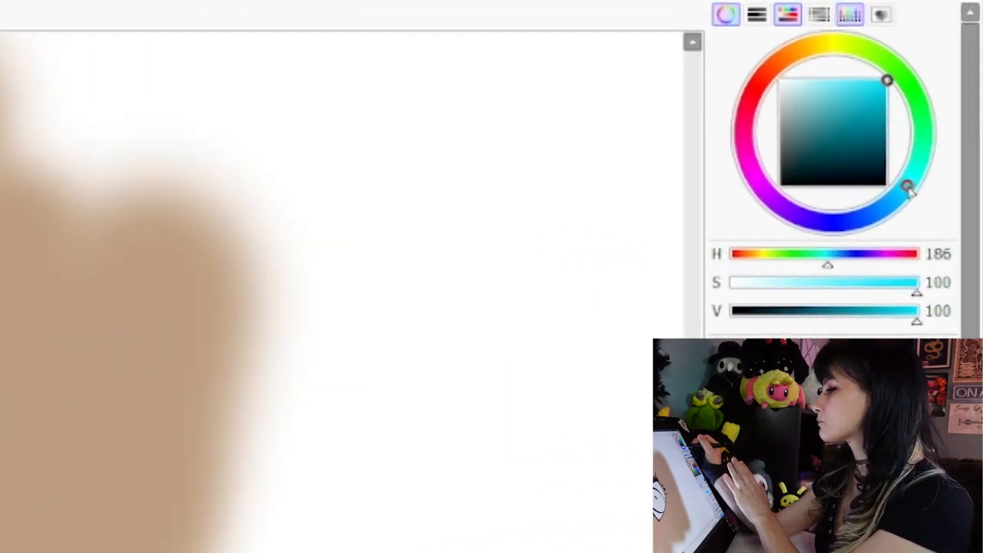
pyautogui.moveTo(950, 84); pyautogui.dragTo(951, 83)
pyautogui.moveTo(893, 232); pyautogui.dragTo(897, 220)
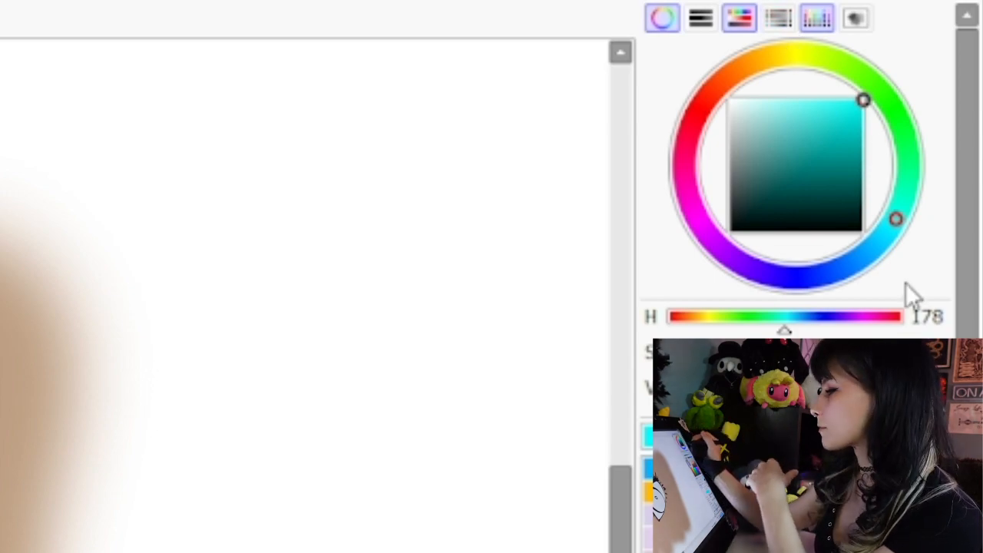
pyautogui.moveTo(897, 220); pyautogui.dragTo(906, 224)
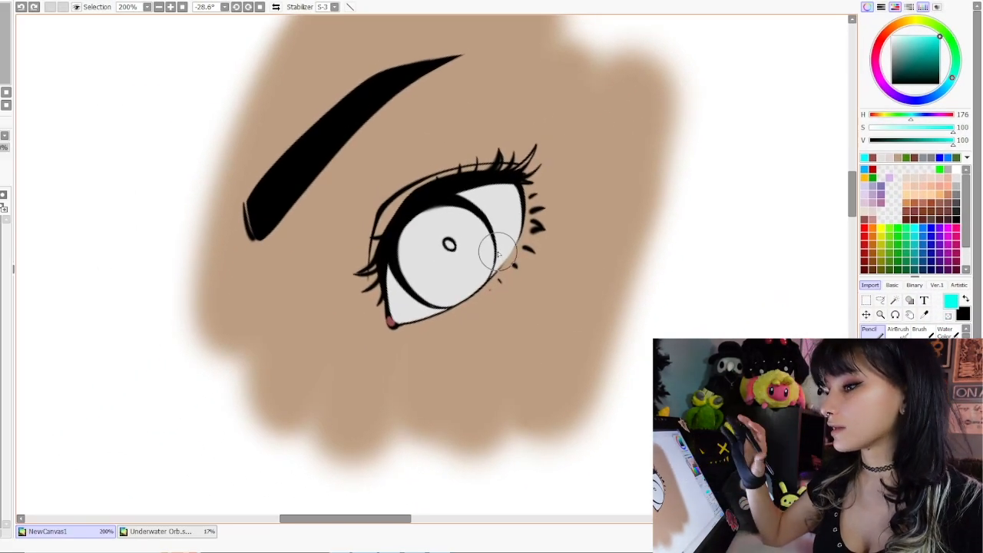
pyautogui.moveTo(442, 209)
pyautogui.mouseDown()
pyautogui.moveTo(409, 243)
pyautogui.moveTo(428, 212)
pyautogui.moveTo(412, 280)
pyautogui.moveTo(405, 232)
pyautogui.moveTo(426, 280)
pyautogui.moveTo(412, 284)
pyautogui.moveTo(459, 301)
pyautogui.moveTo(449, 305)
pyautogui.moveTo(490, 246)
pyautogui.moveTo(467, 205)
pyautogui.moveTo(424, 220)
pyautogui.moveTo(447, 209)
pyautogui.moveTo(486, 228)
pyautogui.moveTo(489, 263)
pyautogui.moveTo(472, 288)
pyautogui.mouseUp()
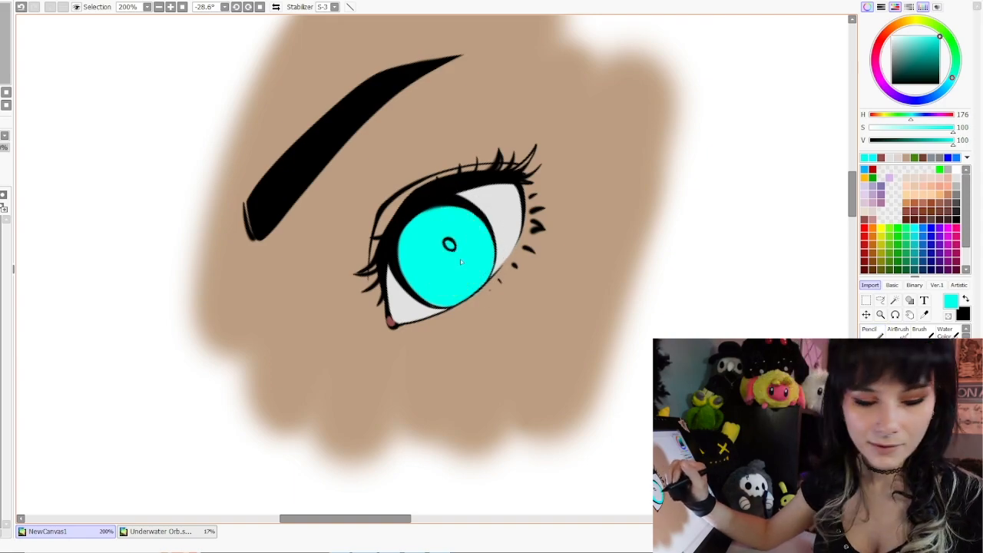
# Step: Change the brush color from turquoise to a dark navy at hue 240, saturation 100 and value 37
pyautogui.moveTo(513, 237); pyautogui.dragTo(481, 241)
pyautogui.moveTo(538, 210); pyautogui.dragTo(535, 205)
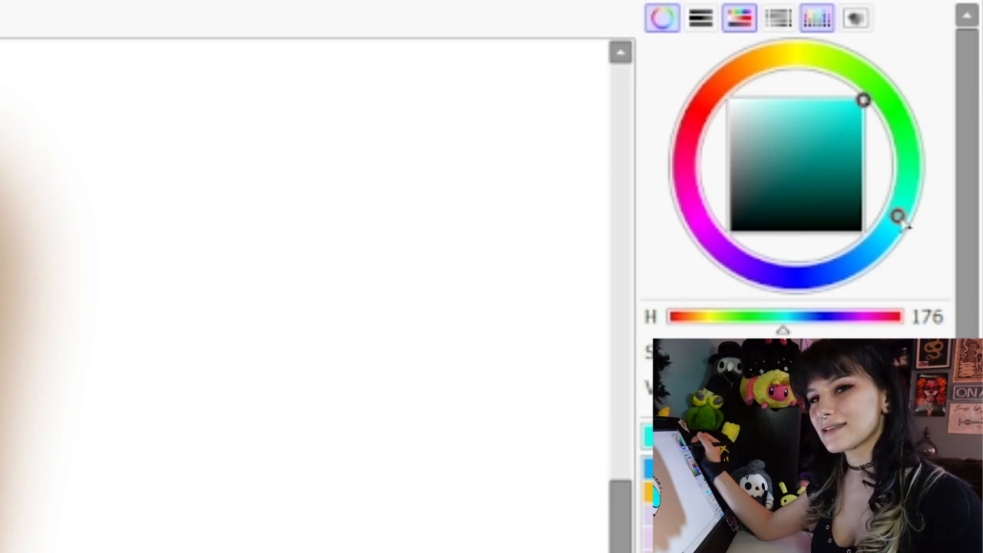
pyautogui.moveTo(903, 221); pyautogui.dragTo(765, 284)
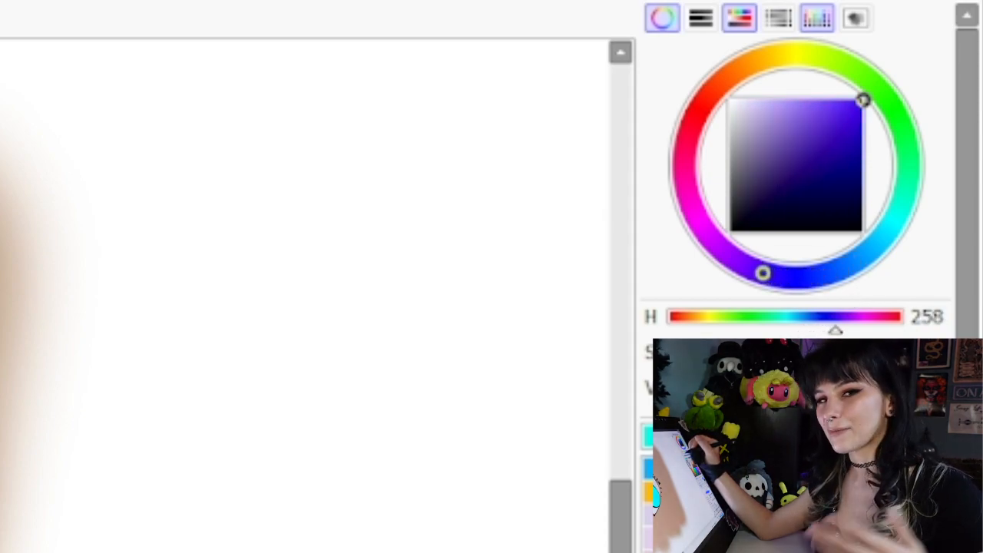
pyautogui.moveTo(835, 328); pyautogui.dragTo(821, 328)
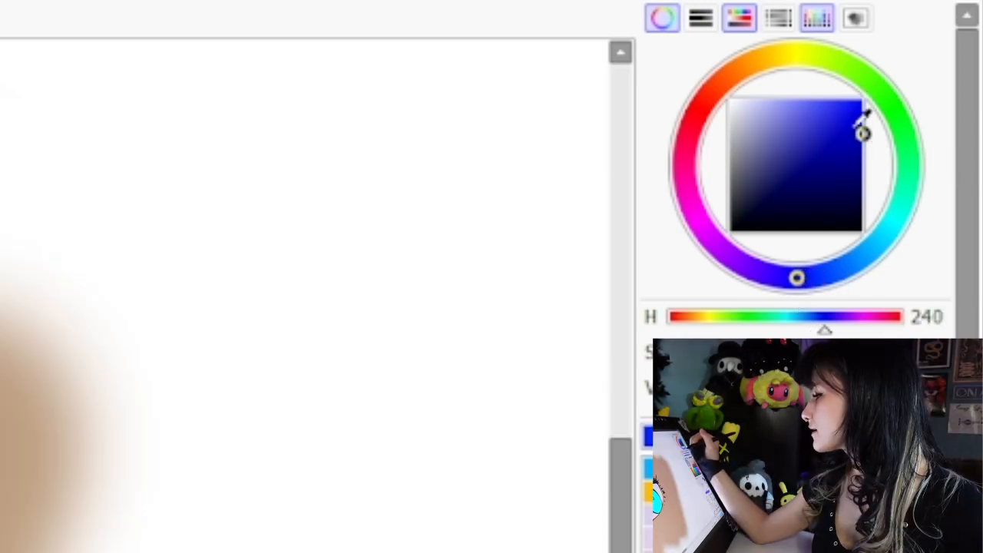
pyautogui.moveTo(864, 133); pyautogui.dragTo(863, 100)
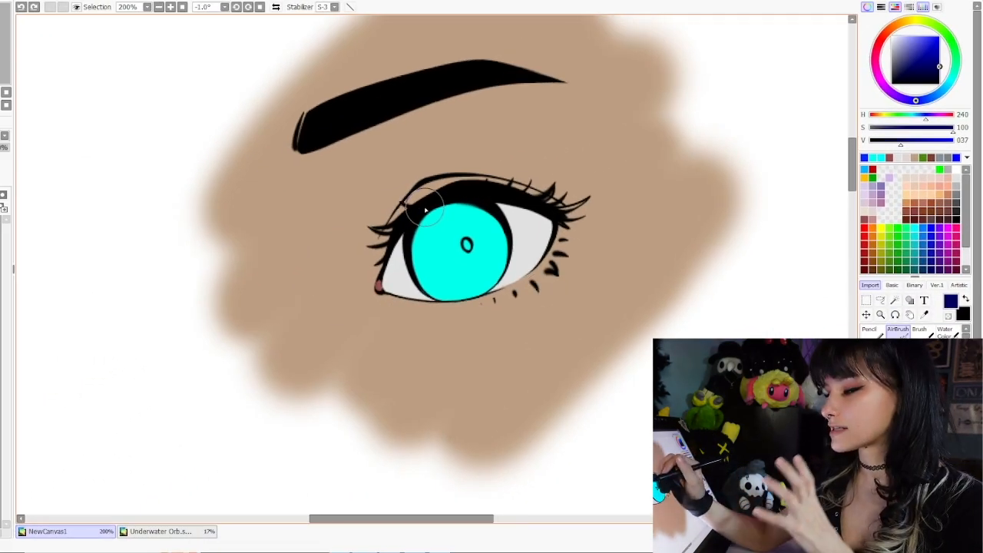
# Step: Airbrush a soft navy shadow around the inside edge of the turquoise iris
pyautogui.moveTo(427, 193)
pyautogui.mouseDown()
pyautogui.moveTo(400, 267)
pyautogui.moveTo(442, 190)
pyautogui.moveTo(398, 268)
pyautogui.moveTo(438, 194)
pyautogui.moveTo(425, 312)
pyautogui.moveTo(418, 214)
pyautogui.moveTo(428, 304)
pyautogui.moveTo(457, 291)
pyautogui.moveTo(422, 216)
pyautogui.moveTo(405, 262)
pyautogui.moveTo(437, 282)
pyautogui.mouseUp()
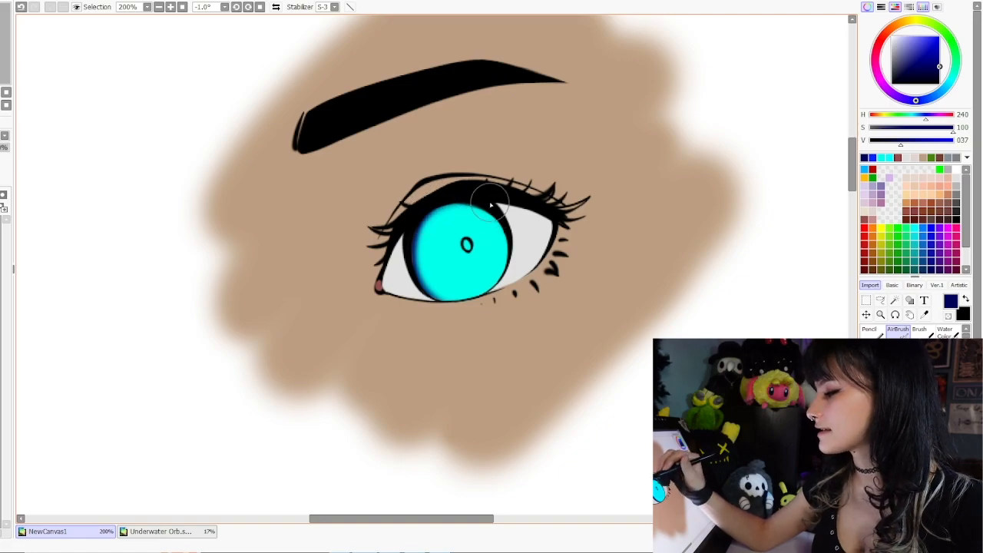
pyautogui.moveTo(617, 270)
pyautogui.mouseDown()
pyautogui.moveTo(537, 399)
pyautogui.moveTo(378, 267)
pyautogui.moveTo(440, 355)
pyautogui.moveTo(496, 227)
pyautogui.mouseUp()
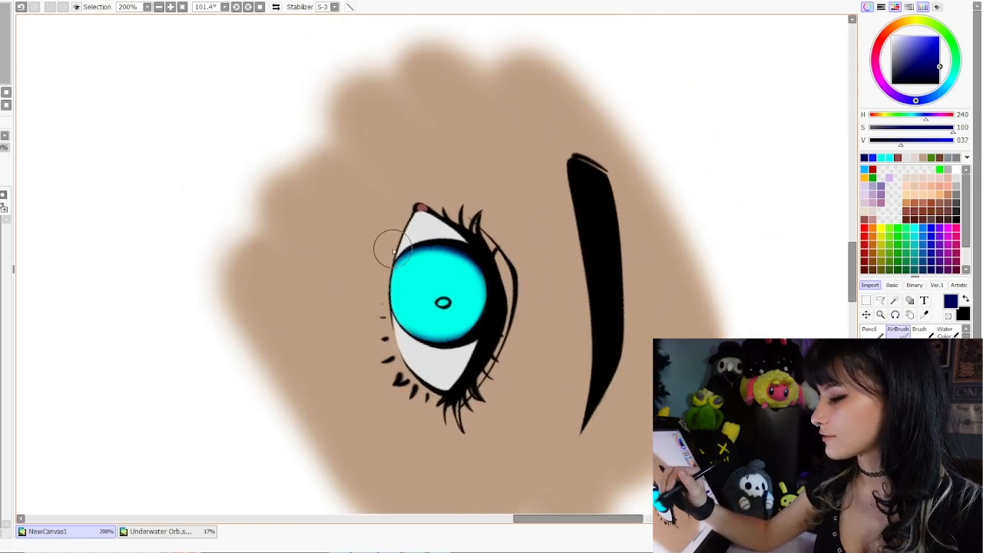
pyautogui.moveTo(446, 183)
pyautogui.mouseDown()
pyautogui.moveTo(505, 240)
pyautogui.moveTo(578, 268)
pyautogui.moveTo(570, 312)
pyautogui.mouseUp()
pyautogui.keyDown('ctrl'); pyautogui.click(521, 251); pyautogui.keyUp('ctrl')
pyautogui.moveTo(540, 237); pyautogui.dragTo(549, 244)
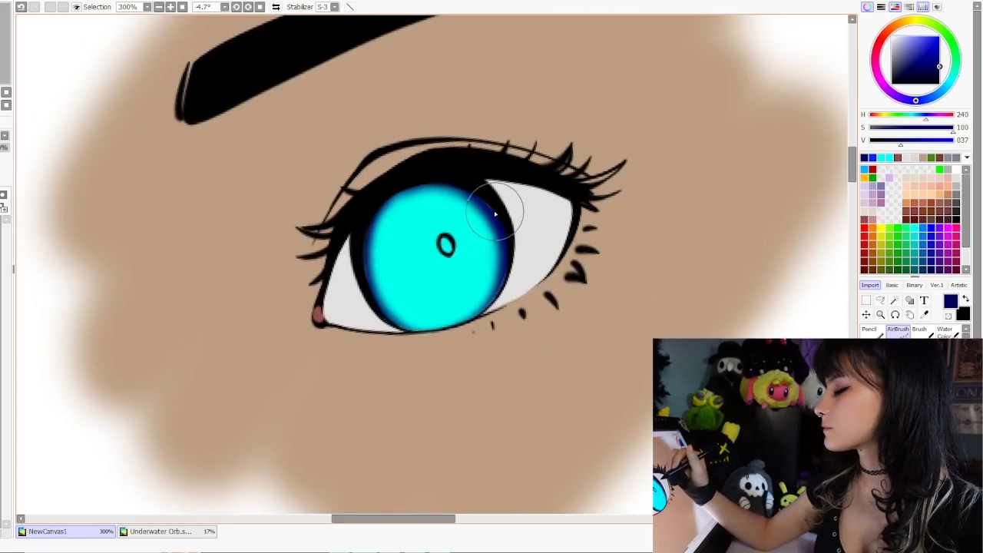
pyautogui.moveTo(544, 278); pyautogui.dragTo(545, 292)
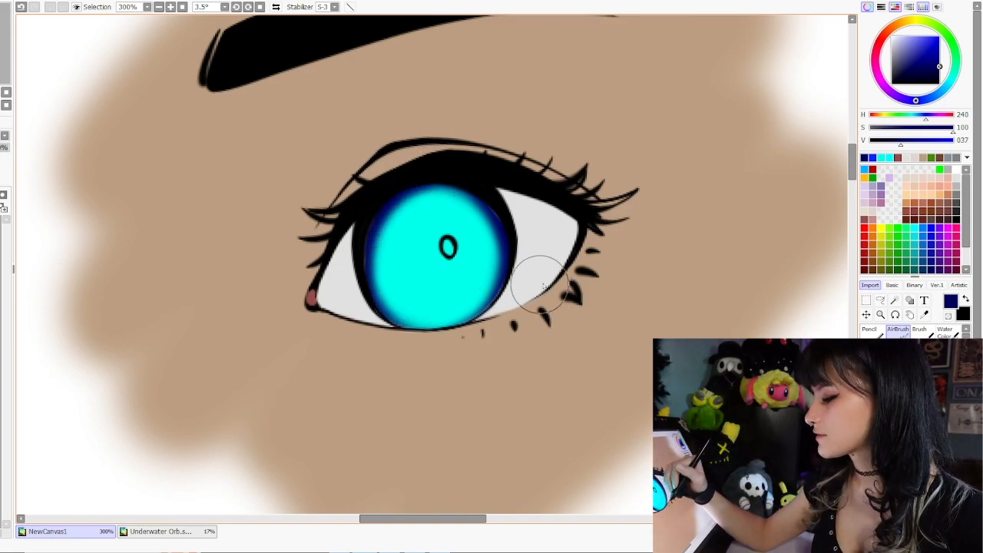
pyautogui.moveTo(539, 288); pyautogui.dragTo(486, 356)
pyautogui.keyDown('ctrl'); pyautogui.keyDown('alt'); pyautogui.click(508, 265); pyautogui.keyUp('alt'); pyautogui.keyUp('ctrl')
pyautogui.moveTo(535, 325); pyautogui.dragTo(490, 216)
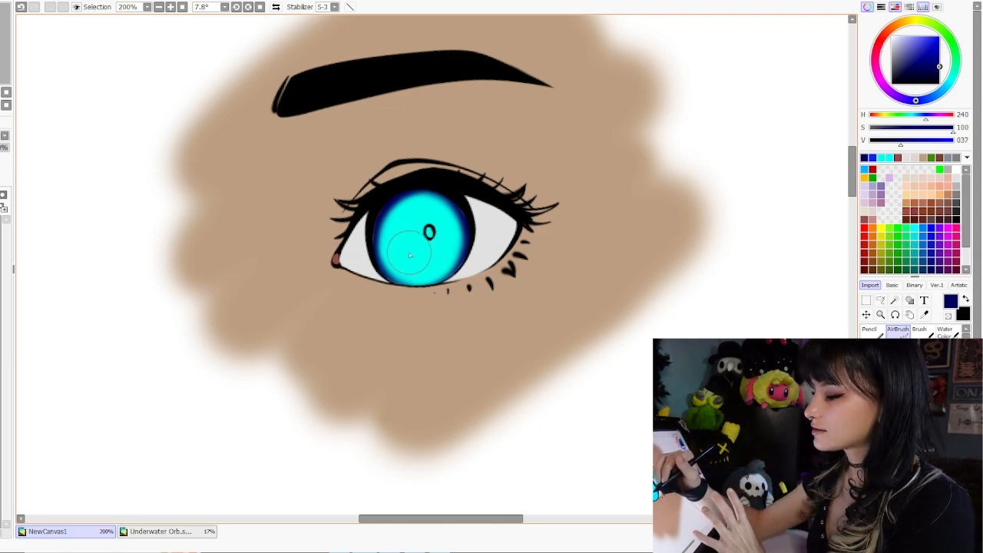
# Step: Airbrush soft curved navy strokes around the pupil in the upper iris, then try erasing part of the shading and undo that
pyautogui.moveTo(402, 249)
pyautogui.mouseDown()
pyautogui.moveTo(420, 208)
pyautogui.moveTo(441, 212)
pyautogui.moveTo(445, 261)
pyautogui.moveTo(436, 259)
pyautogui.moveTo(449, 238)
pyautogui.moveTo(443, 216)
pyautogui.moveTo(406, 211)
pyautogui.mouseUp()
pyautogui.moveTo(401, 248)
pyautogui.mouseDown()
pyautogui.moveTo(396, 198)
pyautogui.moveTo(429, 204)
pyautogui.mouseUp()
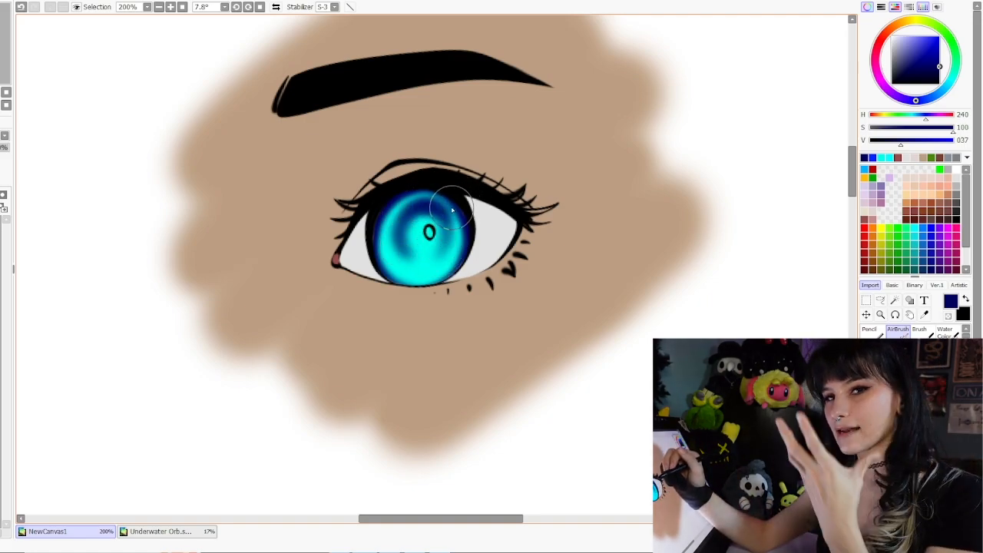
pyautogui.press('-')
pyautogui.moveTo(410, 223)
pyautogui.mouseDown()
pyautogui.moveTo(421, 254)
pyautogui.moveTo(415, 230)
pyautogui.moveTo(462, 182)
pyautogui.moveTo(438, 192)
pyautogui.moveTo(408, 237)
pyautogui.mouseUp()
pyautogui.hotkey('ctrl', 'z')
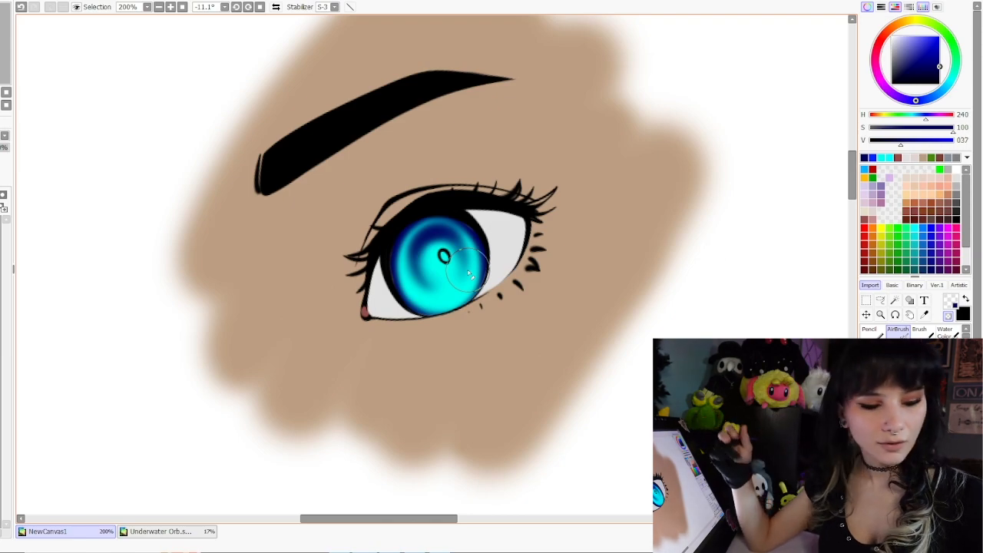
# Step: Darken the upper half of the iris with a much larger navy airbrush, fading into turquoise at the lower edge
pyautogui.press(']')
pyautogui.press(']')
pyautogui.press(']')
pyautogui.press(']')
pyautogui.press(']')
pyautogui.press(']')
pyautogui.press(']')
pyautogui.press(']')
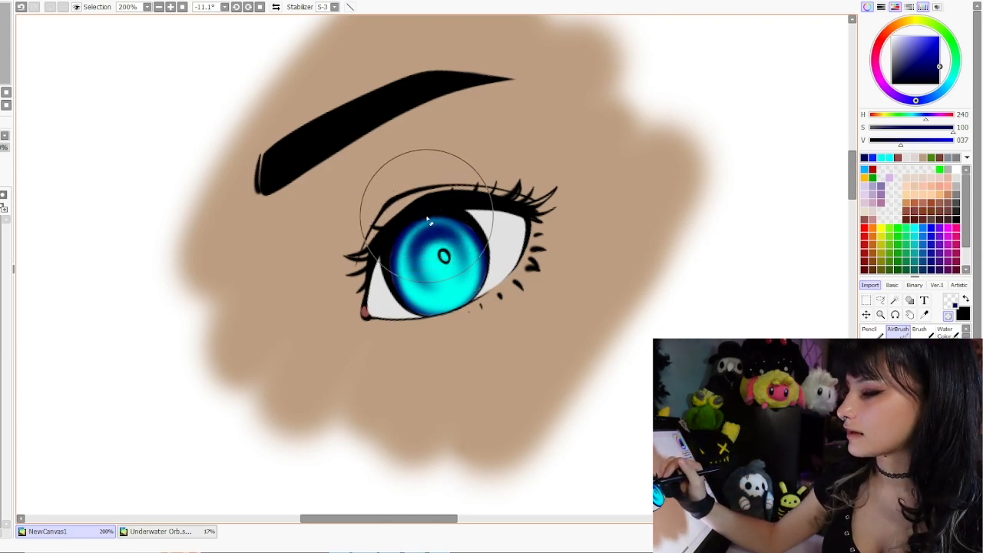
pyautogui.press('-')
pyautogui.moveTo(510, 223); pyautogui.dragTo(529, 194)
pyautogui.moveTo(549, 309)
pyautogui.mouseDown()
pyautogui.moveTo(558, 281)
pyautogui.moveTo(460, 174)
pyautogui.moveTo(579, 140)
pyautogui.mouseUp()
pyautogui.moveTo(641, 152); pyautogui.dragTo(652, 229)
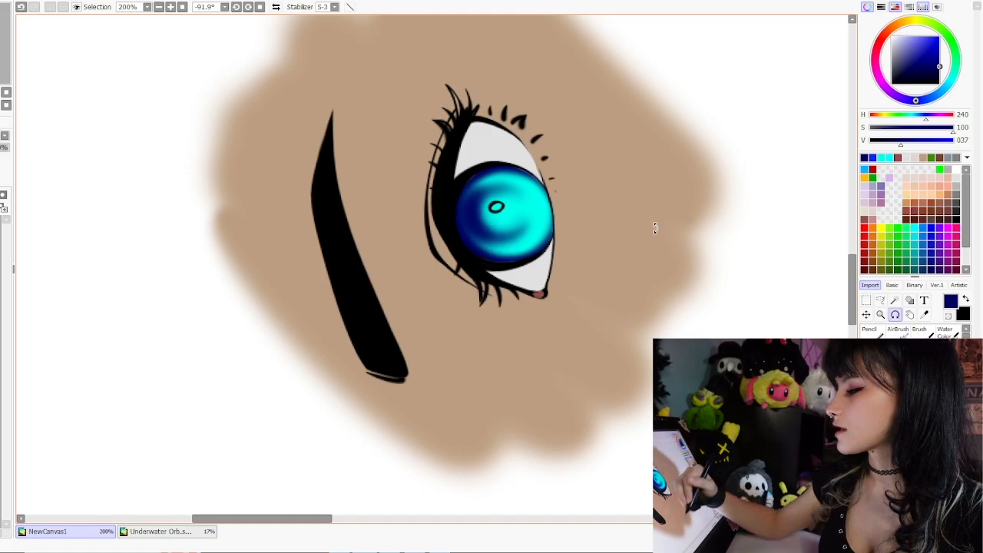
pyautogui.moveTo(650, 229); pyautogui.dragTo(547, 443)
pyautogui.moveTo(560, 367); pyautogui.dragTo(560, 259)
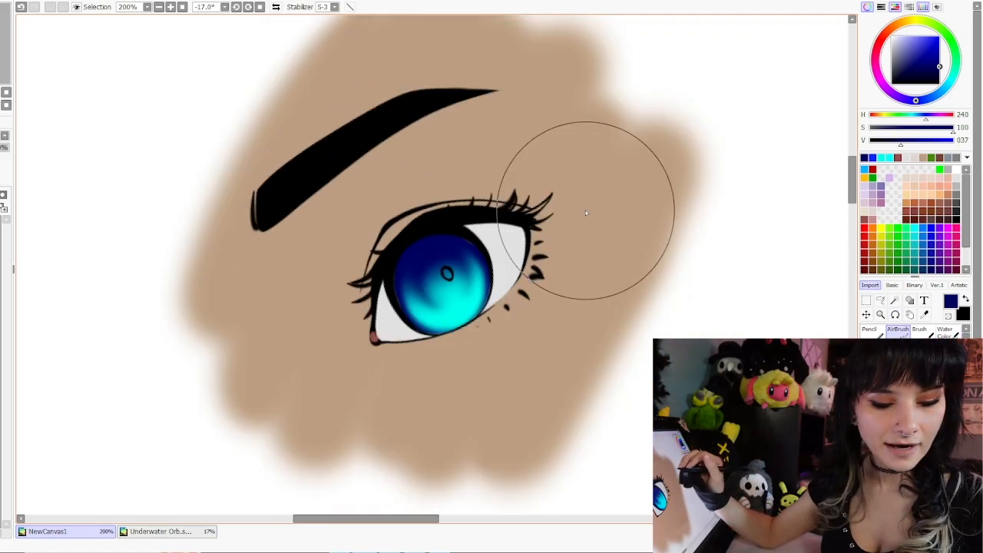
# Step: Reduce the airbrush to about the pupil's size and dab navy over the pupil
pyautogui.press('[')
pyautogui.press('[')
pyautogui.press('[')
pyautogui.press('[')
pyautogui.press('[')
pyautogui.press('[')
pyautogui.press('[')
pyautogui.press('[')
pyautogui.press('[')
pyautogui.press('[')
pyautogui.press('[')
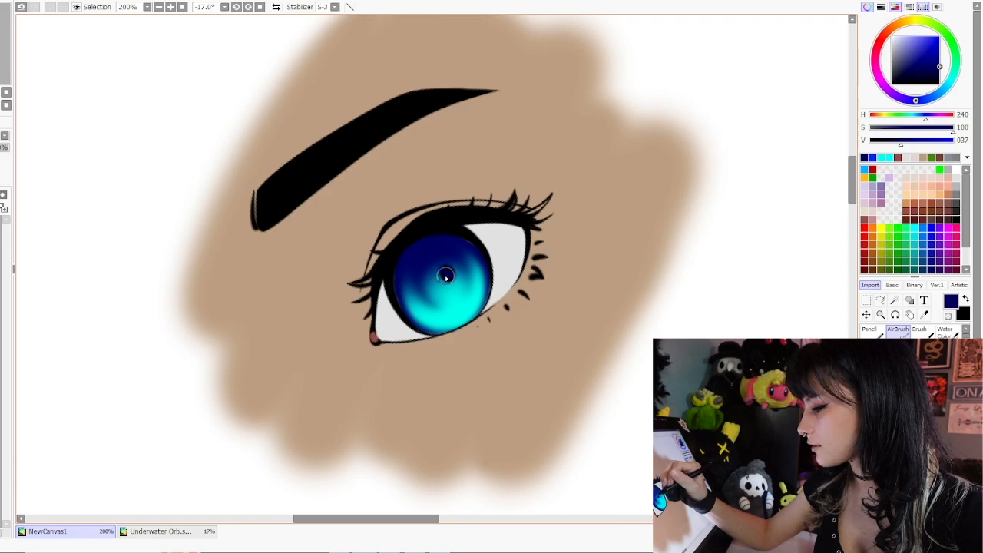
pyautogui.click(445, 275)
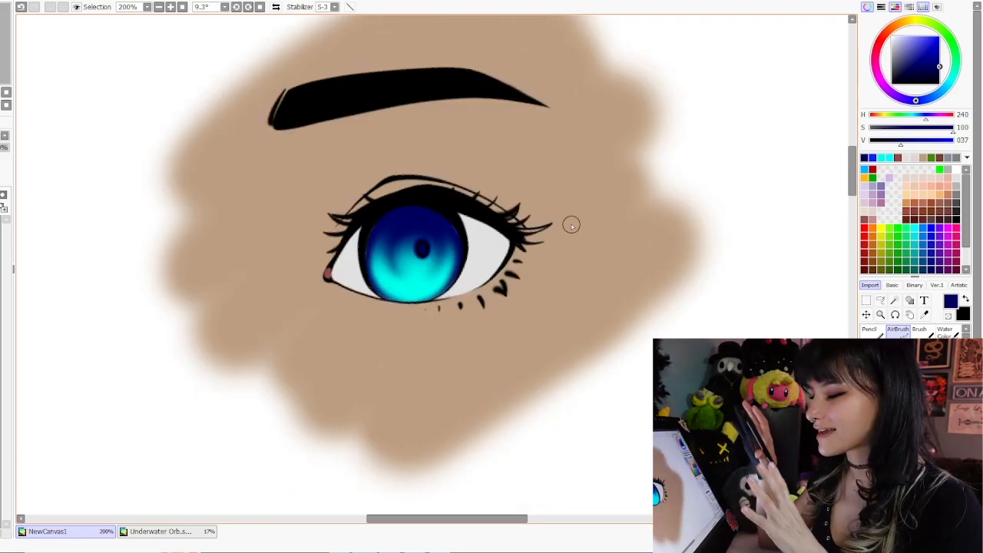
# Step: Erase the navy from the pupil's center with a small eraser to expose the turquoise beneath
pyautogui.press('e')
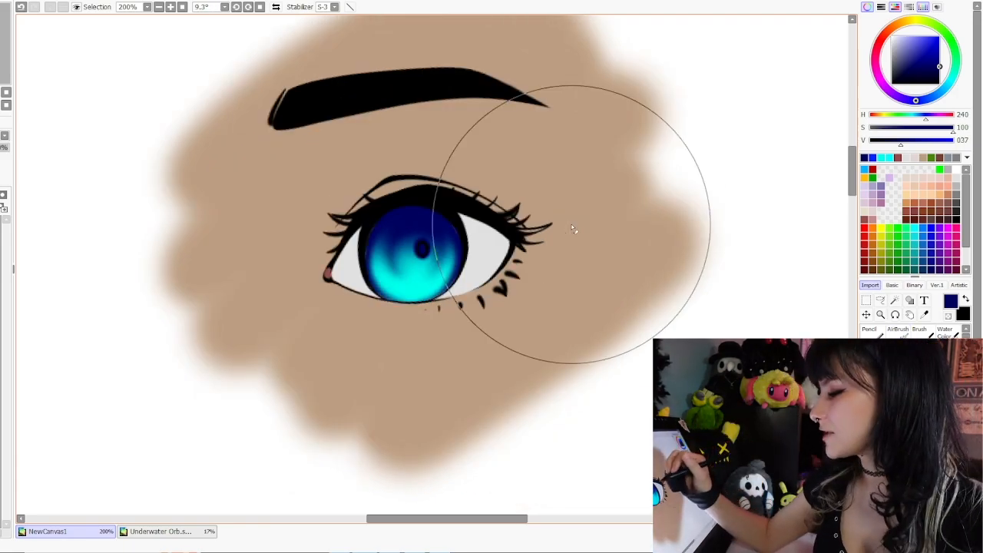
pyautogui.press('[')
pyautogui.press('[')
pyautogui.press('[')
pyautogui.press('[')
pyautogui.press('[')
pyautogui.press('[')
pyautogui.press('[')
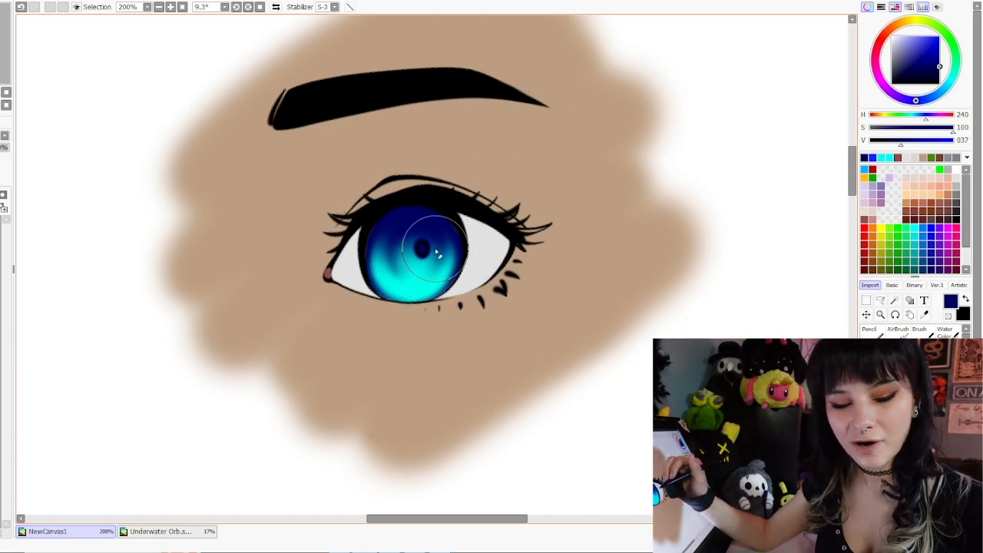
pyautogui.press('[')
pyautogui.press('[')
pyautogui.press('[')
pyautogui.press('[')
pyautogui.press('[')
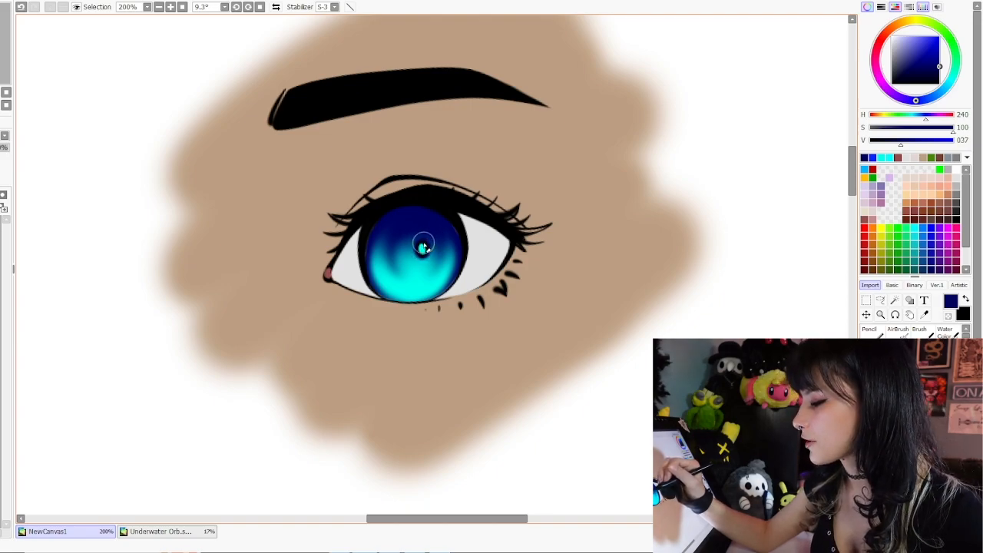
# Step: Try a turquoise stroke along the iris's inner-corner edge and undo it
pyautogui.scroll(-2, 532, 207)
pyautogui.moveTo(557, 194); pyautogui.dragTo(547, 207)
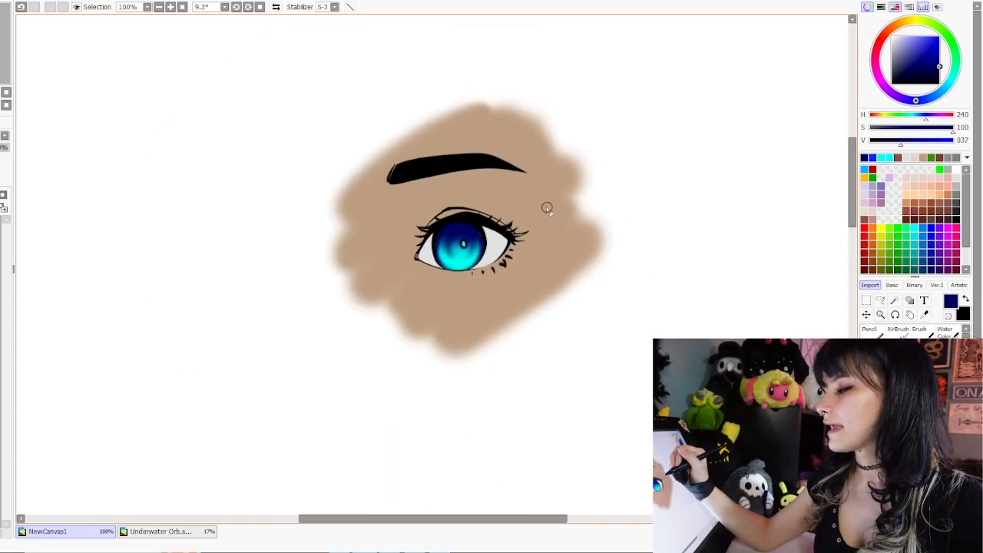
pyautogui.scroll(1, 549, 206)
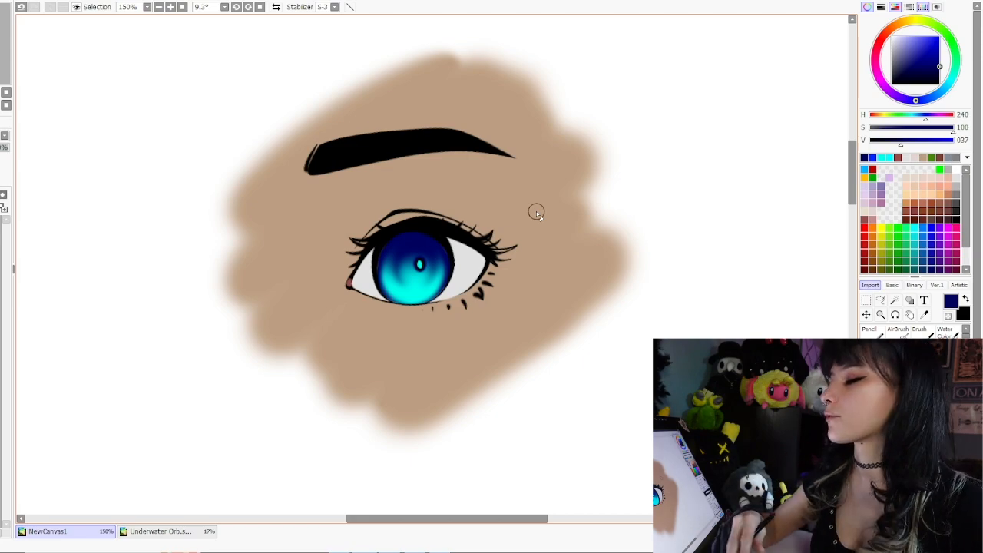
pyautogui.scroll(1, 450, 303)
pyautogui.moveTo(490, 202); pyautogui.dragTo(448, 208)
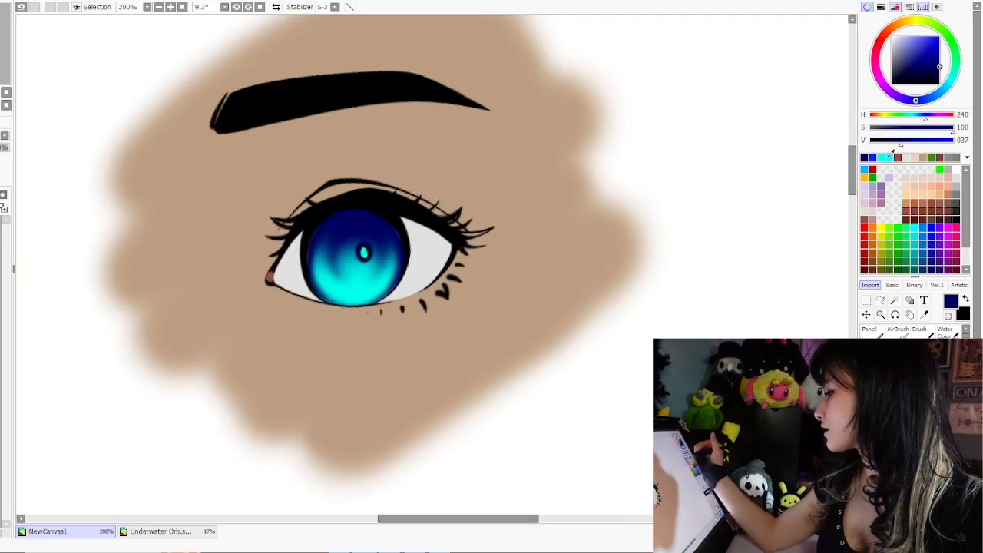
pyautogui.click(890, 156)
pyautogui.moveTo(311, 254); pyautogui.dragTo(312, 278)
pyautogui.hotkey('ctrl', 'z')
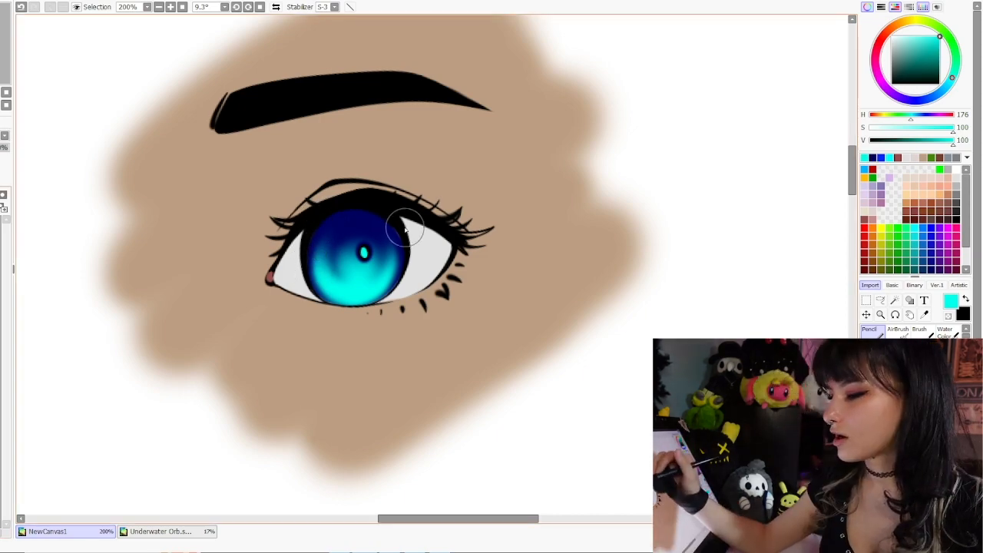
pyautogui.hotkey('alt', 'space')
pyautogui.moveTo(522, 198); pyautogui.dragTo(434, 192)
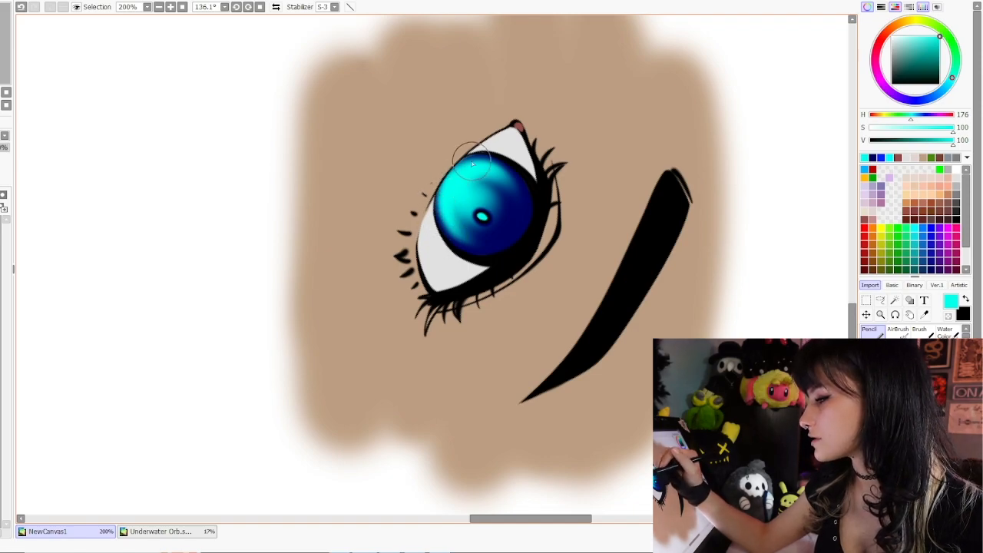
pyautogui.hotkey('ctrl', 'alt', 'space')
pyautogui.click(482, 215)
pyautogui.hotkey('alt', 'space')
pyautogui.moveTo(492, 355); pyautogui.dragTo(518, 196)
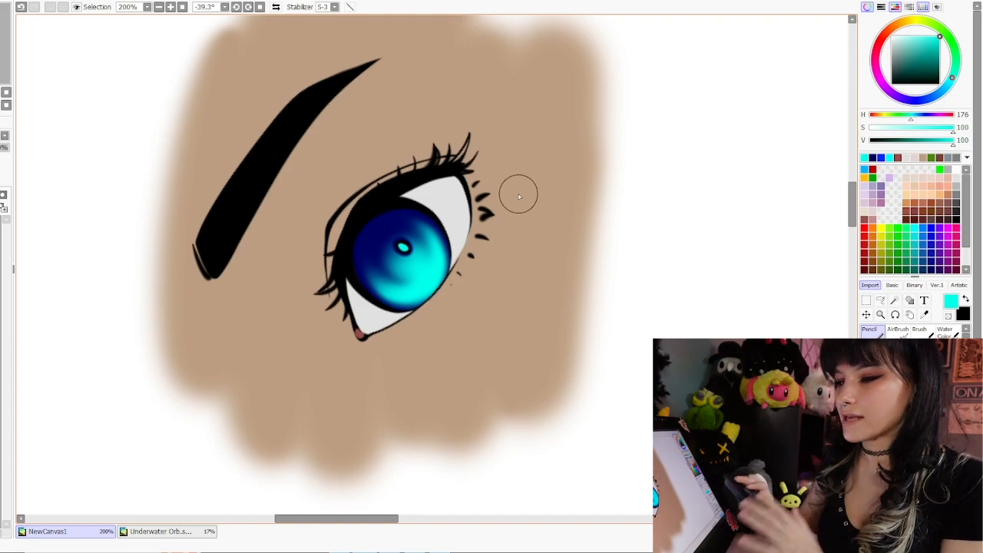
pyautogui.hotkey('alt', 'space')
pyautogui.moveTo(518, 196); pyautogui.dragTo(475, 226)
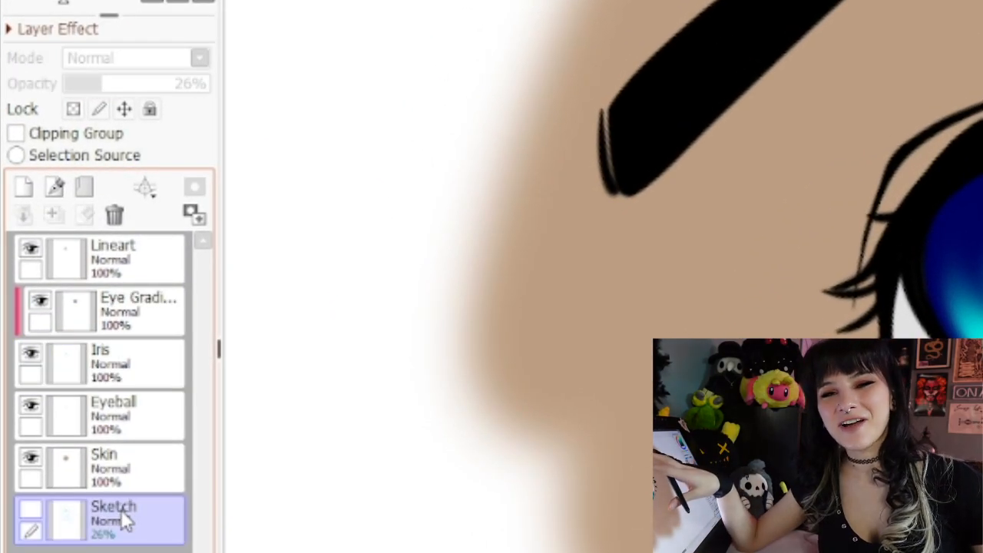
# Step: Group the Eye Gradient, Iris, Eyeball and Skin layers into a new folder and collapse it
pyautogui.click(133, 307)
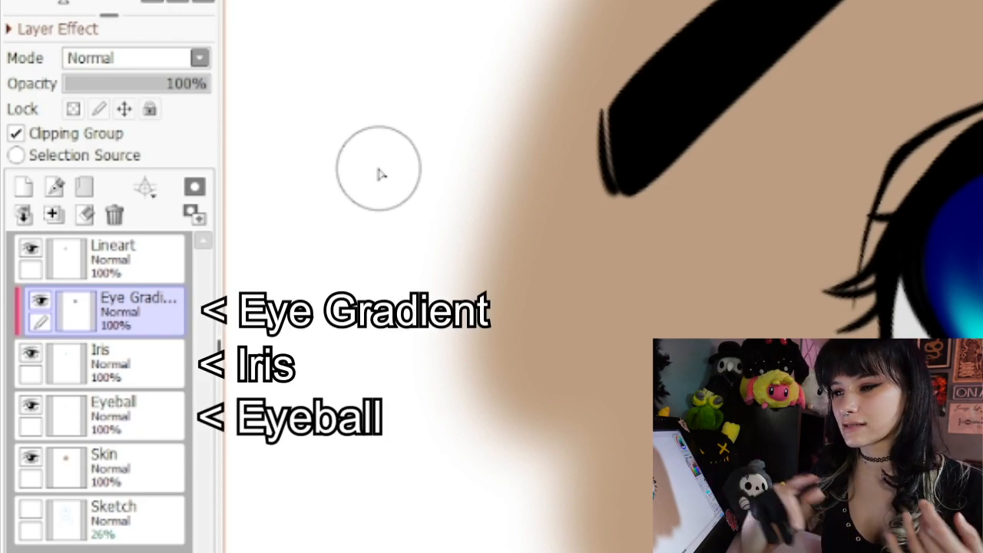
pyautogui.keyDown('shift'); pyautogui.click(150, 481); pyautogui.keyUp('shift')
pyautogui.click(84, 187)
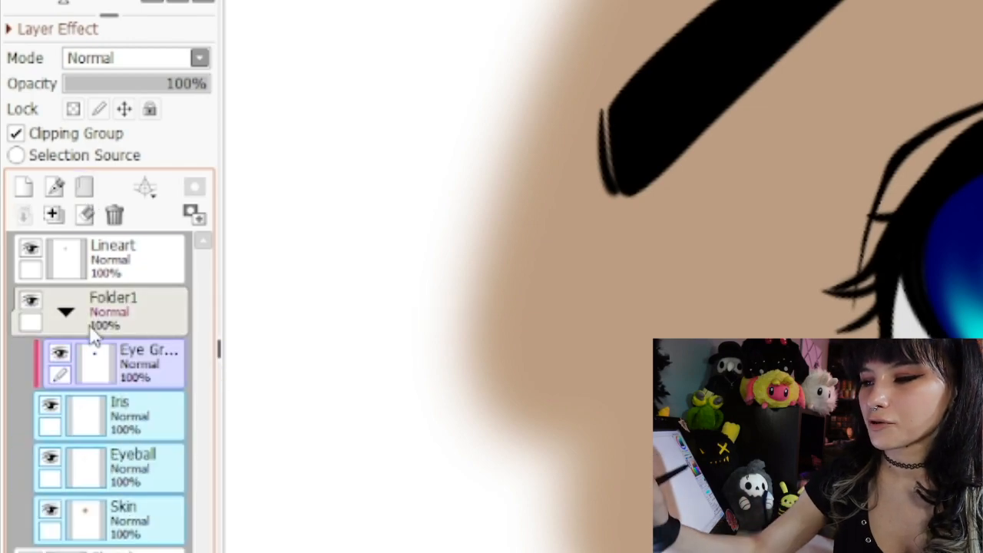
pyautogui.click(66, 312)
# Step: Add a new layer above Folder1, clip it to the folder and set its blending mode to Multiply
pyautogui.click(145, 311)
pyautogui.click(24, 187)
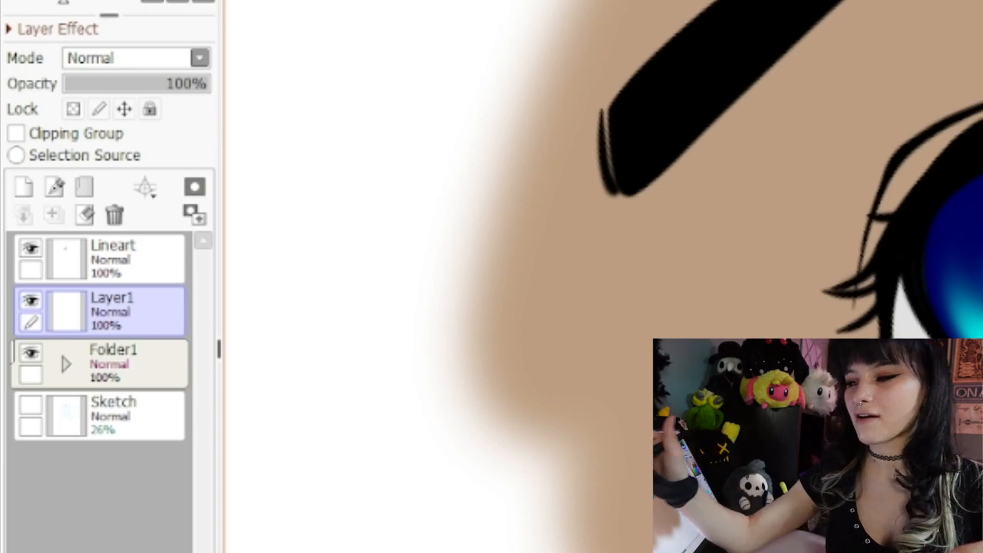
pyautogui.click(17, 135)
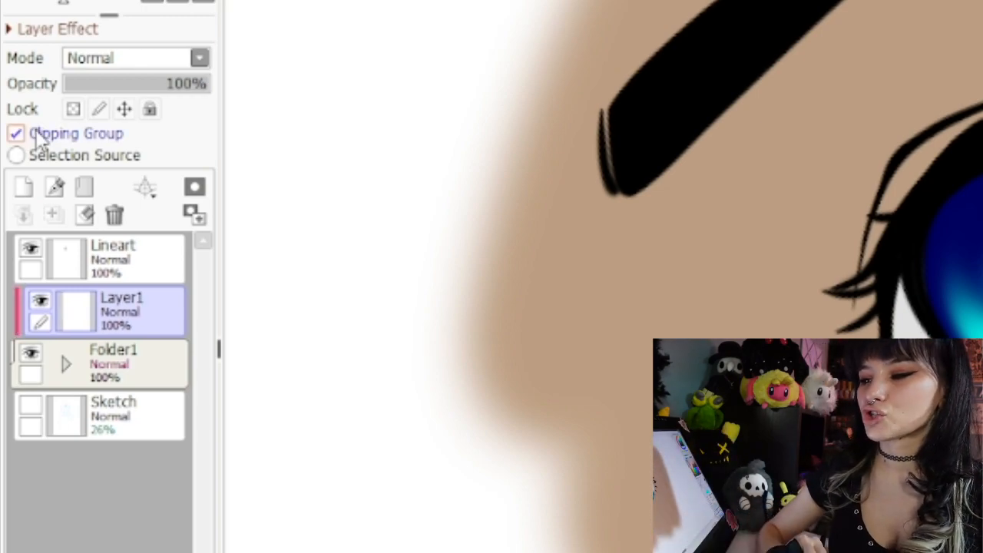
pyautogui.scroll(-1, 110, 57)
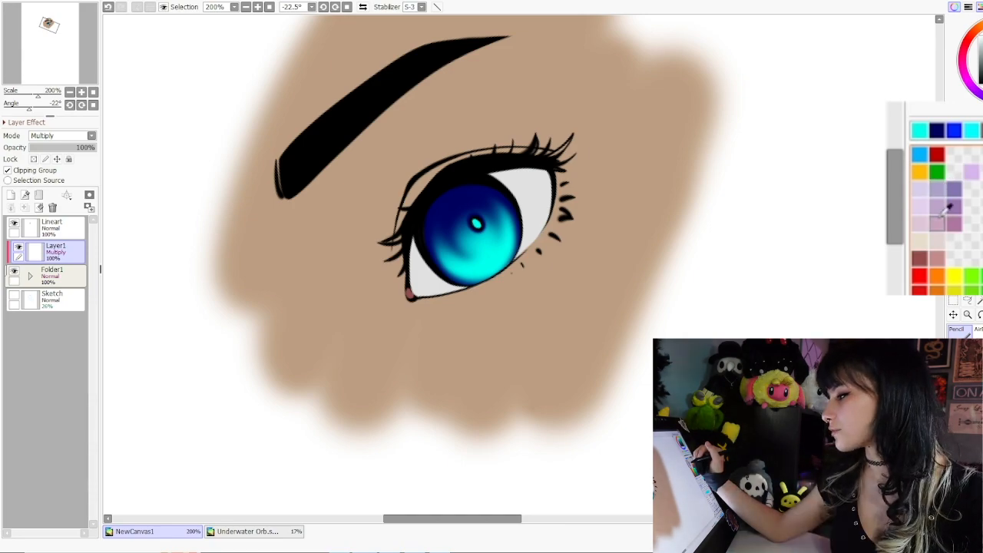
# Step: Paint muted purple shadows along the upper edge of the eye white on both sides of the iris
pyautogui.click(940, 204)
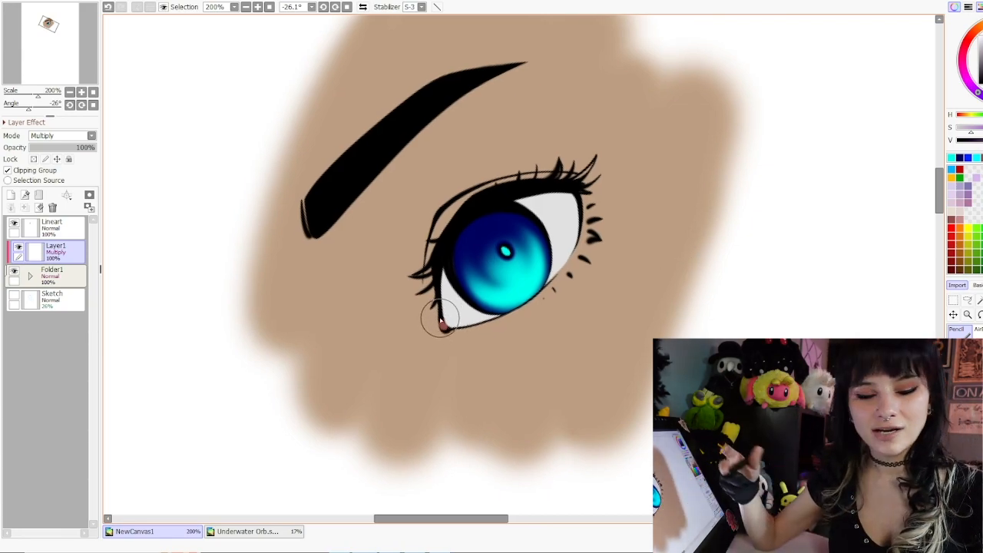
pyautogui.moveTo(445, 323); pyautogui.dragTo(454, 287)
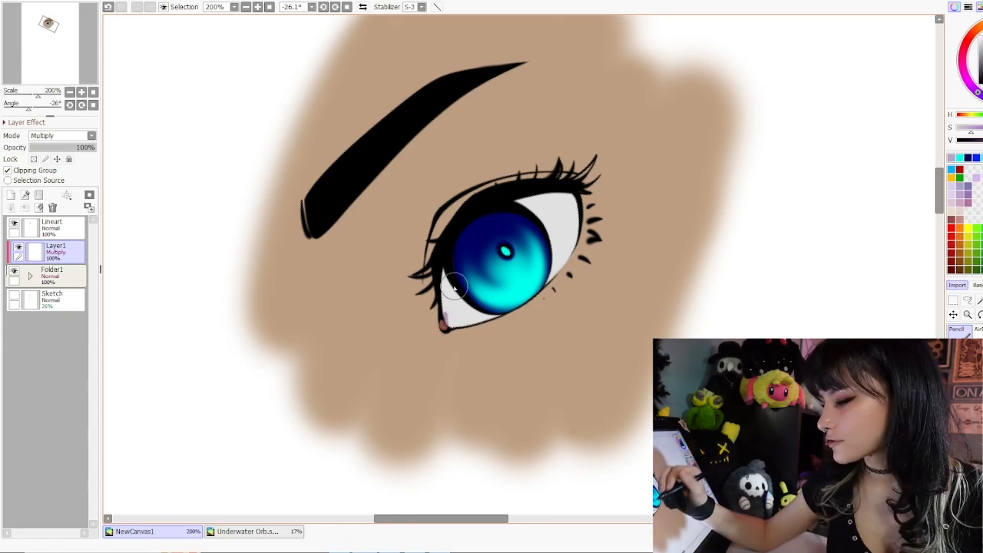
pyautogui.moveTo(512, 218)
pyautogui.mouseDown()
pyautogui.moveTo(576, 197)
pyautogui.moveTo(532, 195)
pyautogui.mouseUp()
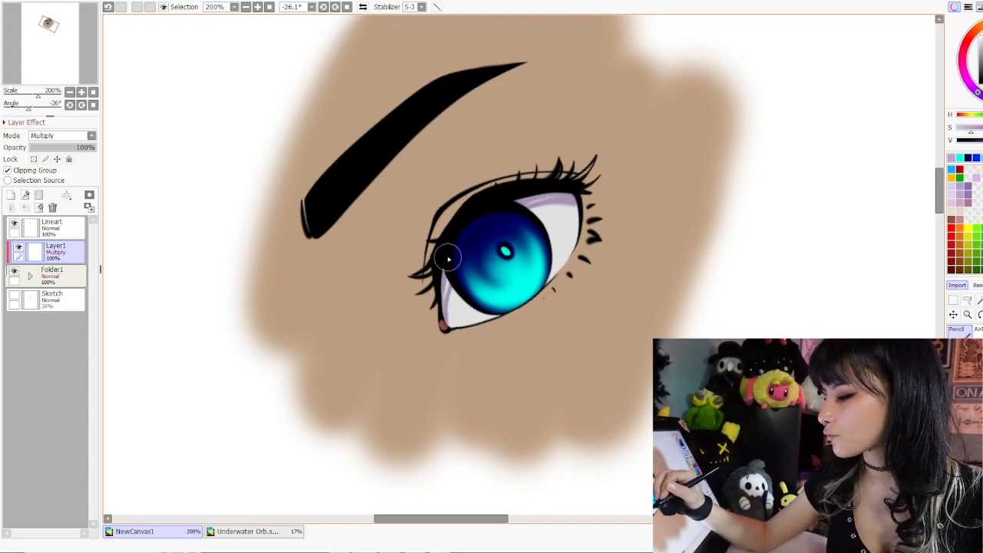
pyautogui.moveTo(500, 177)
pyautogui.mouseDown()
pyautogui.moveTo(496, 253)
pyautogui.moveTo(518, 360)
pyautogui.mouseUp()
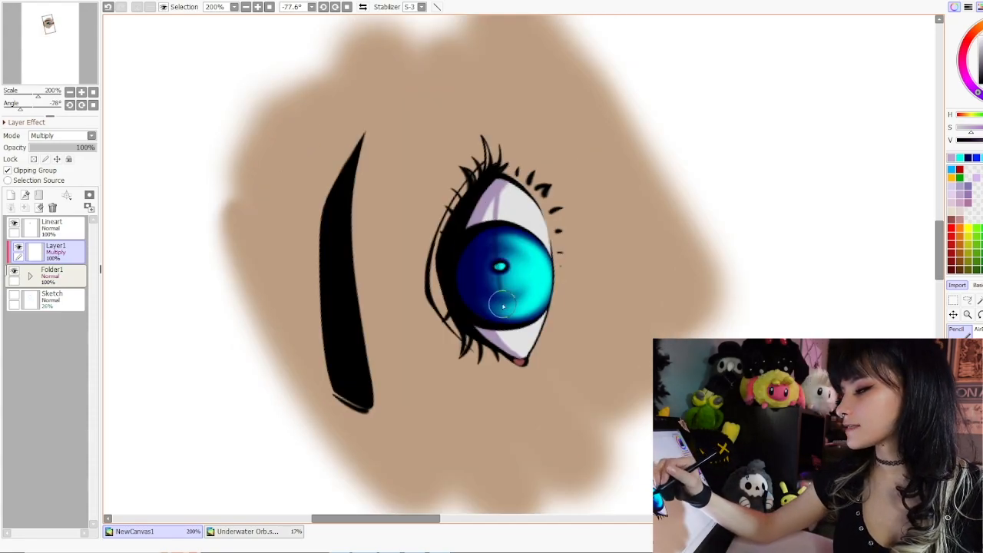
pyautogui.moveTo(489, 197); pyautogui.dragTo(495, 293)
pyautogui.moveTo(602, 232)
pyautogui.mouseDown()
pyautogui.moveTo(607, 295)
pyautogui.moveTo(604, 285)
pyautogui.moveTo(627, 265)
pyautogui.mouseUp()
pyautogui.hotkey('ctrl', 'z')
pyautogui.hotkey('ctrl', 'z')
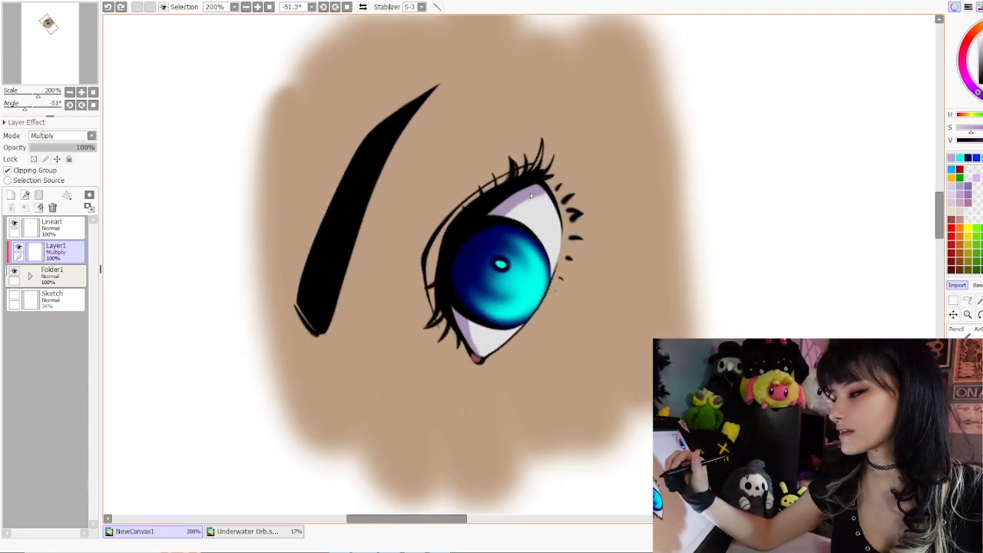
# Step: Try erasing the purple shadow on the eye white down to a thin strip under the lid, and undo it
pyautogui.moveTo(528, 201)
pyautogui.mouseDown()
pyautogui.moveTo(472, 282)
pyautogui.moveTo(481, 350)
pyautogui.mouseUp()
pyautogui.press('e')
pyautogui.moveTo(519, 213)
pyautogui.mouseDown()
pyautogui.moveTo(544, 198)
pyautogui.moveTo(507, 209)
pyautogui.mouseUp()
pyautogui.moveTo(470, 319); pyautogui.dragTo(487, 357)
pyautogui.moveTo(466, 308); pyautogui.dragTo(484, 359)
pyautogui.moveTo(533, 193); pyautogui.dragTo(497, 228)
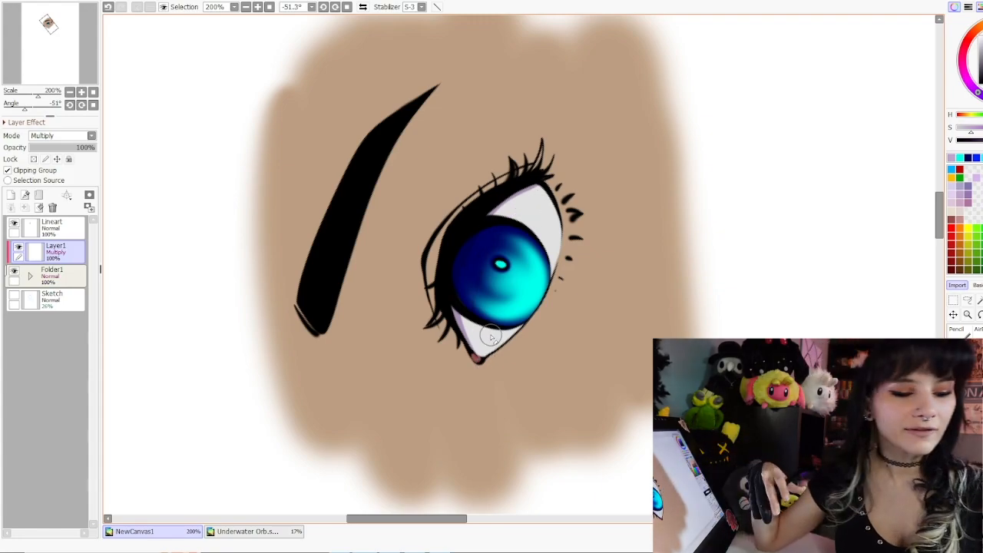
pyautogui.hotkey('ctrl', 'z')
pyautogui.hotkey('ctrl', 'z')
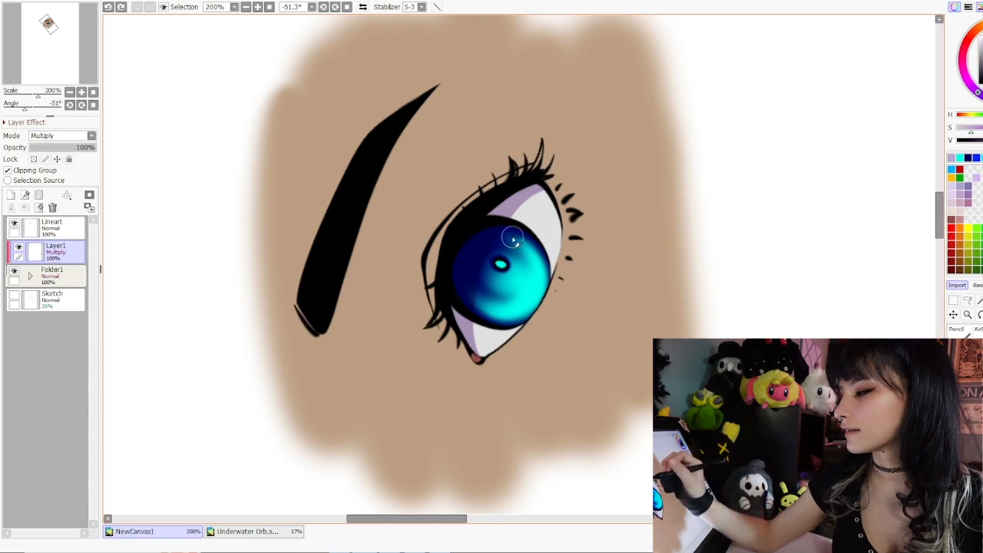
# Step: Paint a purple shadow along the upper eyelid crease and down toward the inner corner
pyautogui.moveTo(548, 198); pyautogui.dragTo(514, 246)
pyautogui.moveTo(516, 211); pyautogui.dragTo(514, 232)
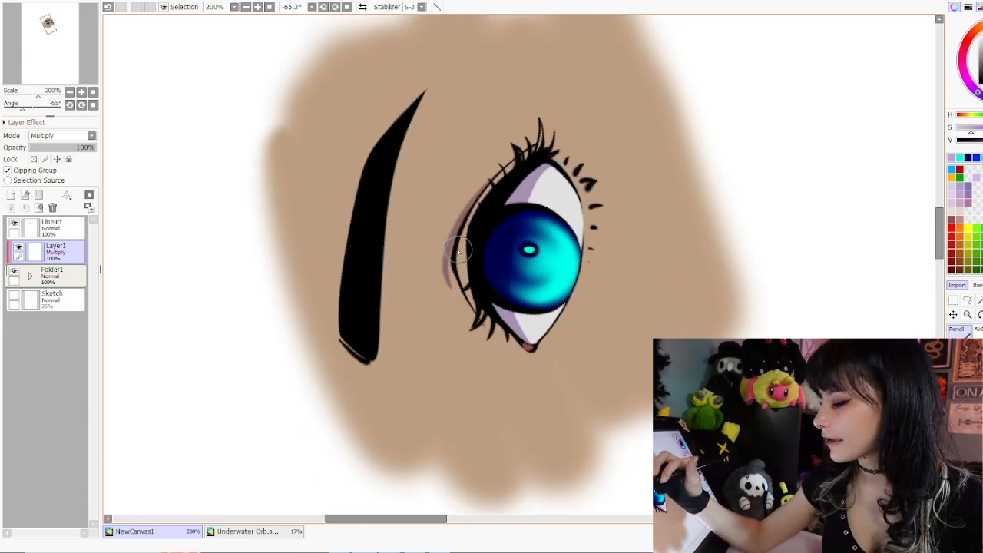
pyautogui.moveTo(449, 262)
pyautogui.mouseDown()
pyautogui.moveTo(466, 300)
pyautogui.moveTo(449, 256)
pyautogui.moveTo(449, 279)
pyautogui.moveTo(483, 327)
pyautogui.moveTo(450, 269)
pyautogui.moveTo(481, 320)
pyautogui.mouseUp()
pyautogui.moveTo(659, 256)
pyautogui.mouseDown()
pyautogui.moveTo(654, 299)
pyautogui.moveTo(430, 338)
pyautogui.mouseUp()
pyautogui.moveTo(454, 281); pyautogui.dragTo(497, 348)
pyautogui.hotkey('ctrl', 'z')
pyautogui.moveTo(455, 282); pyautogui.dragTo(506, 354)
# Step: Add thin purple shadows around the outer corner and along the lower lash line
pyautogui.moveTo(474, 323); pyautogui.dragTo(538, 367)
pyautogui.moveTo(485, 340)
pyautogui.mouseDown()
pyautogui.moveTo(541, 358)
pyautogui.moveTo(627, 172)
pyautogui.moveTo(587, 139)
pyautogui.mouseUp()
pyautogui.moveTo(612, 204)
pyautogui.mouseDown()
pyautogui.moveTo(581, 185)
pyautogui.moveTo(600, 330)
pyautogui.mouseUp()
pyautogui.moveTo(517, 328); pyautogui.dragTo(551, 344)
pyautogui.moveTo(580, 360)
pyautogui.mouseDown()
pyautogui.moveTo(606, 336)
pyautogui.moveTo(589, 191)
pyautogui.moveTo(628, 211)
pyautogui.moveTo(660, 176)
pyautogui.mouseUp()
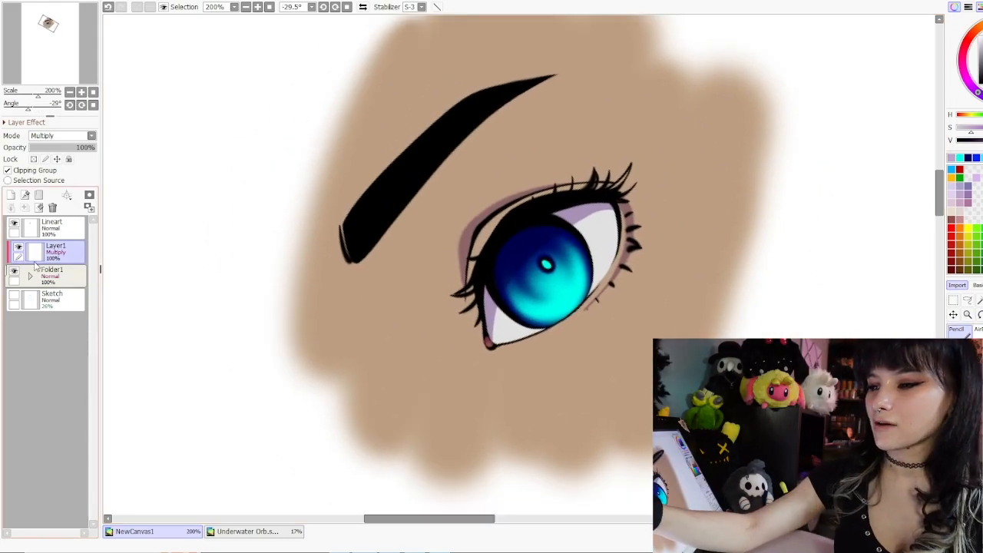
# Step: Expand Folder1, add a new layer above Skin, clip it to Skin and set its blending mode to Multiply
pyautogui.click(46, 275)
pyautogui.click(30, 275)
pyautogui.click(48, 371)
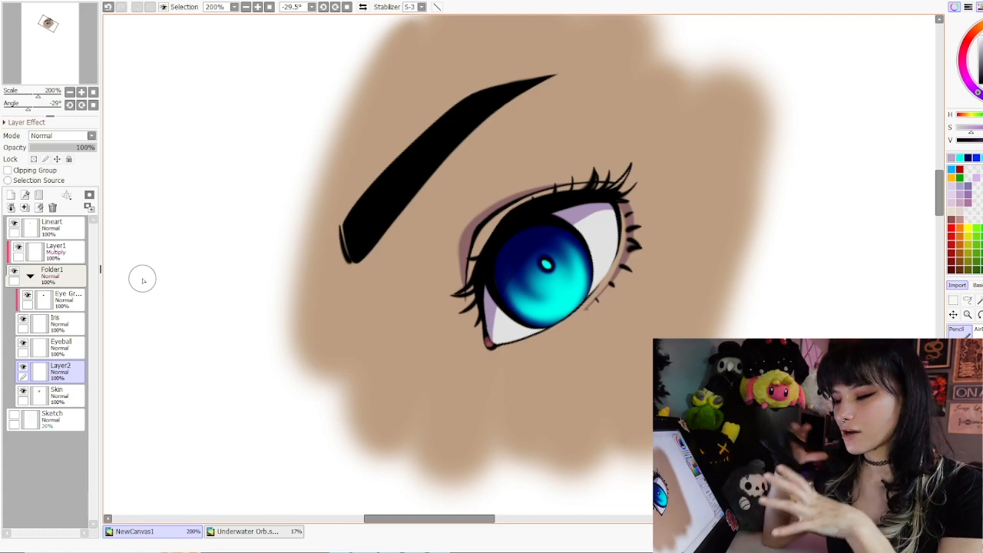
pyautogui.click(7, 170)
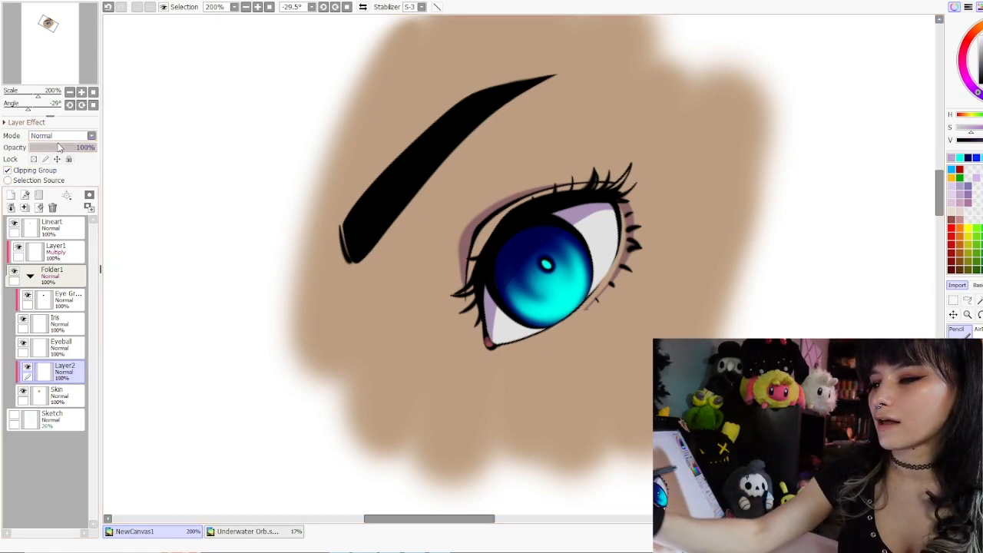
# Step: Airbrush a large soft purple shadow on the skin around and below the eye's inner corner
pyautogui.scroll(-1, 61, 138)
pyautogui.scroll(-3, 692, 296)
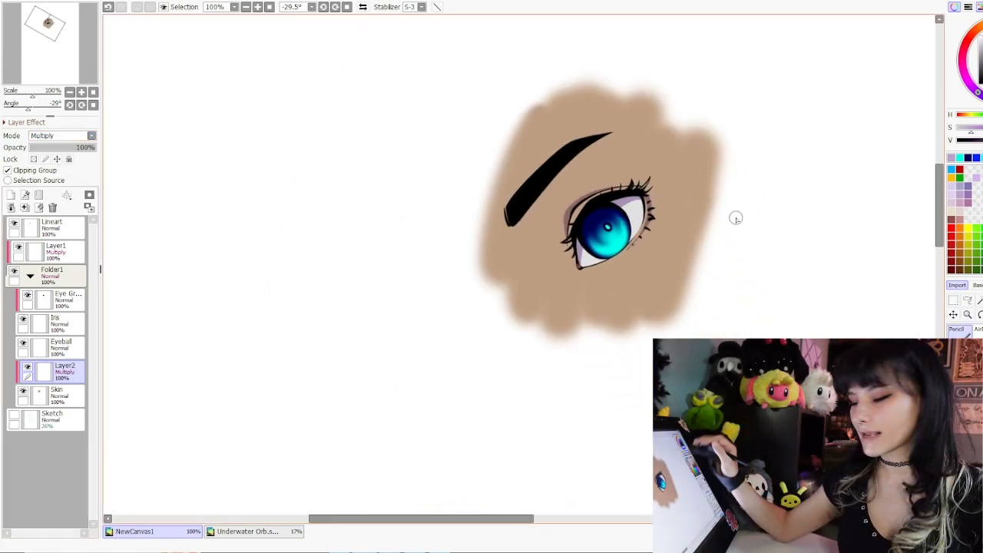
pyautogui.press('v')
pyautogui.moveTo(574, 250)
pyautogui.mouseDown()
pyautogui.moveTo(590, 247)
pyautogui.moveTo(627, 203)
pyautogui.mouseUp()
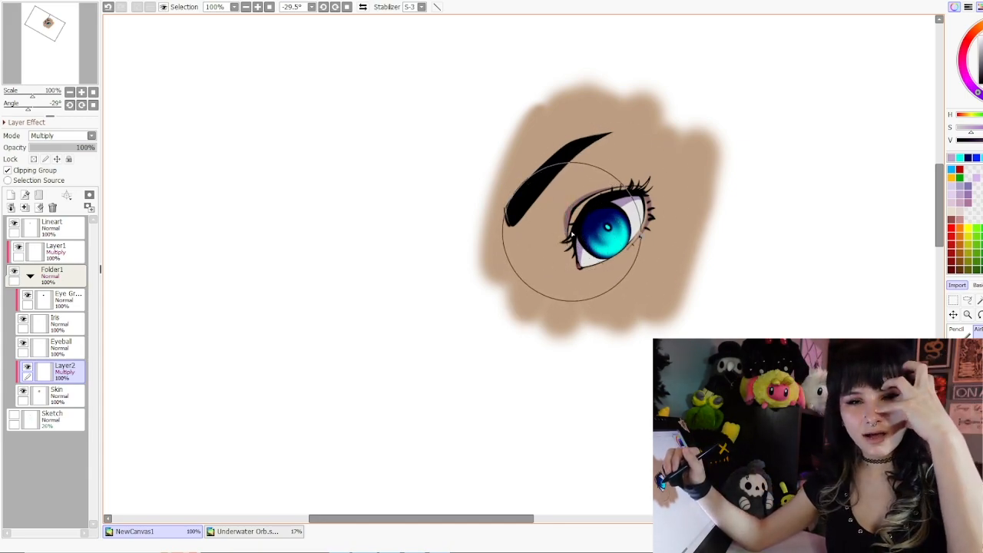
pyautogui.moveTo(572, 262)
pyautogui.mouseDown()
pyautogui.moveTo(555, 214)
pyautogui.moveTo(567, 262)
pyautogui.moveTo(547, 228)
pyautogui.moveTo(564, 261)
pyautogui.moveTo(603, 287)
pyautogui.moveTo(626, 253)
pyautogui.moveTo(562, 240)
pyautogui.moveTo(564, 204)
pyautogui.moveTo(628, 152)
pyautogui.moveTo(568, 211)
pyautogui.moveTo(639, 141)
pyautogui.moveTo(537, 225)
pyautogui.moveTo(577, 291)
pyautogui.mouseUp()
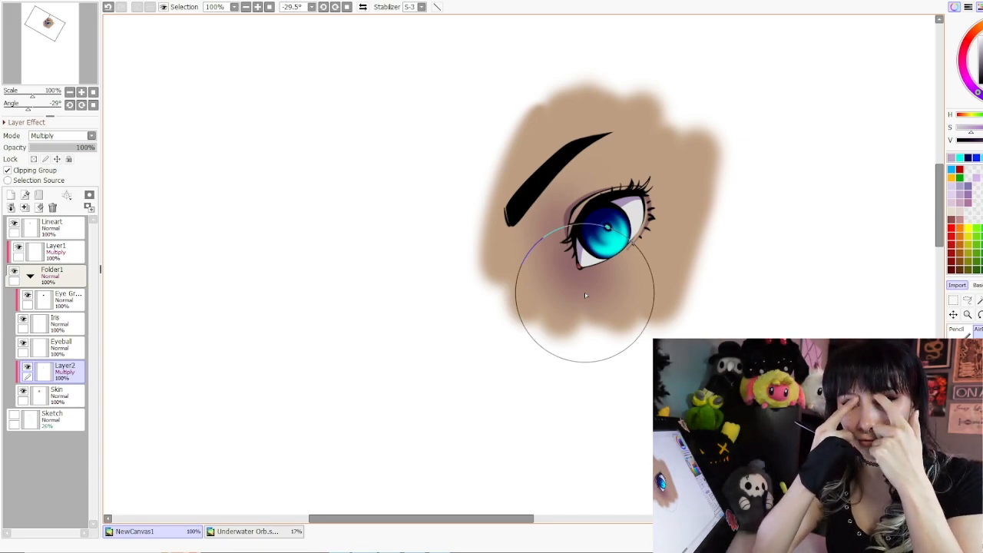
# Step: Erase the soft skin shadow in a narrow rim around the inner corner and lower lid with a small brush size
pyautogui.scroll(2, 613, 252)
pyautogui.moveTo(628, 232); pyautogui.dragTo(624, 247)
pyautogui.press('[')
pyautogui.press('[')
pyautogui.press('[')
pyautogui.press('[')
pyautogui.press('[')
pyautogui.press('[')
pyautogui.press('[')
pyautogui.press('[')
pyautogui.press('[')
pyautogui.press('[')
pyautogui.press('[')
pyautogui.press('[')
pyautogui.press('[')
pyautogui.press('[')
pyautogui.press('[')
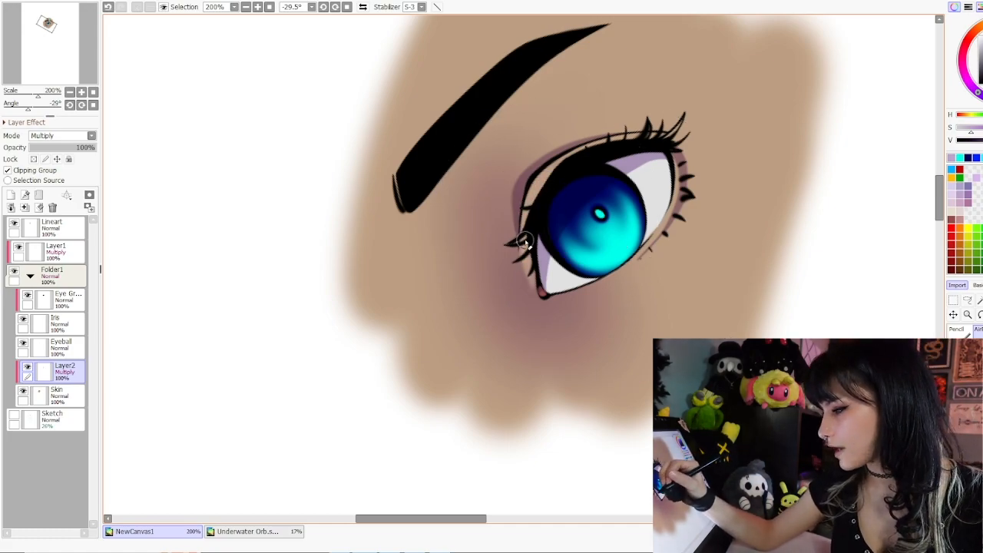
pyautogui.moveTo(547, 303)
pyautogui.mouseDown()
pyautogui.moveTo(516, 307)
pyautogui.moveTo(496, 288)
pyautogui.moveTo(541, 359)
pyautogui.moveTo(522, 298)
pyautogui.mouseUp()
pyautogui.moveTo(713, 246); pyautogui.dragTo(681, 373)
pyautogui.keyDown('ctrl'); pyautogui.keyDown('alt'); pyautogui.click(565, 330); pyautogui.keyUp('alt'); pyautogui.keyUp('ctrl')
pyautogui.moveTo(622, 335); pyautogui.dragTo(623, 196)
pyautogui.keyDown('ctrl'); pyautogui.click(635, 217); pyautogui.keyUp('ctrl')
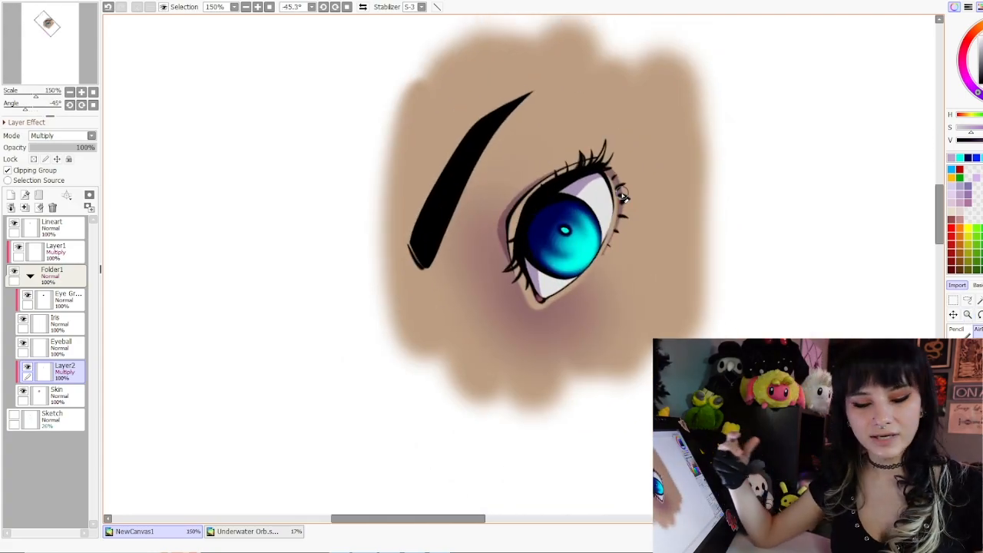
# Step: Fade the soft skin shadow around the eye with a much larger soft eraser
pyautogui.press(']')
pyautogui.press(']')
pyautogui.press(']')
pyautogui.press(']')
pyautogui.press(']')
pyautogui.press(']')
pyautogui.press(']')
pyautogui.press(']')
pyautogui.press(']')
pyautogui.press(']')
pyautogui.press(']')
pyautogui.press(']')
pyautogui.press(']')
pyautogui.press(']')
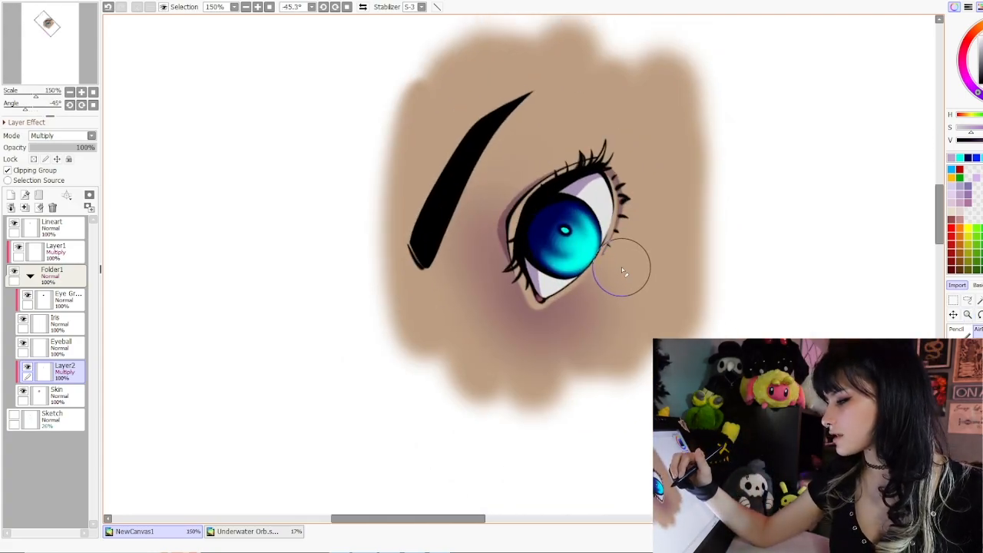
pyautogui.press(']')
pyautogui.press(']')
pyautogui.moveTo(609, 286)
pyautogui.mouseDown()
pyautogui.moveTo(584, 336)
pyautogui.moveTo(638, 321)
pyautogui.moveTo(631, 332)
pyautogui.moveTo(493, 262)
pyautogui.moveTo(547, 137)
pyautogui.mouseUp()
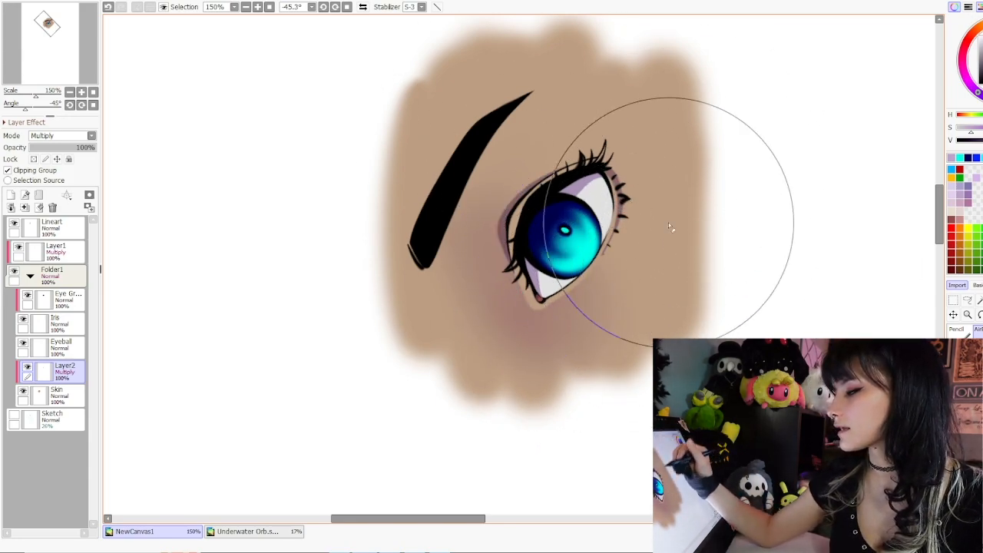
# Step: Add a Multiply layer clipped to Eyeball and airbrush soft purple shading into the corners of the eye white
pyautogui.moveTo(740, 189); pyautogui.dragTo(758, 246)
pyautogui.moveTo(718, 289); pyautogui.dragTo(736, 227)
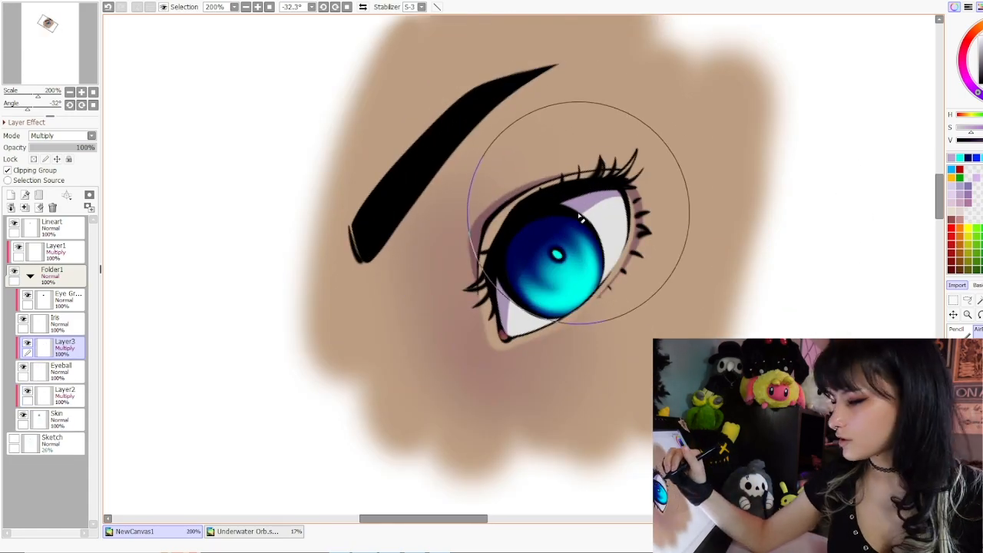
pyautogui.press('[')
pyautogui.press('[')
pyautogui.press('[')
pyautogui.press('[')
pyautogui.press('[')
pyautogui.press('[')
pyautogui.press('[')
pyautogui.press('[')
pyautogui.press('[')
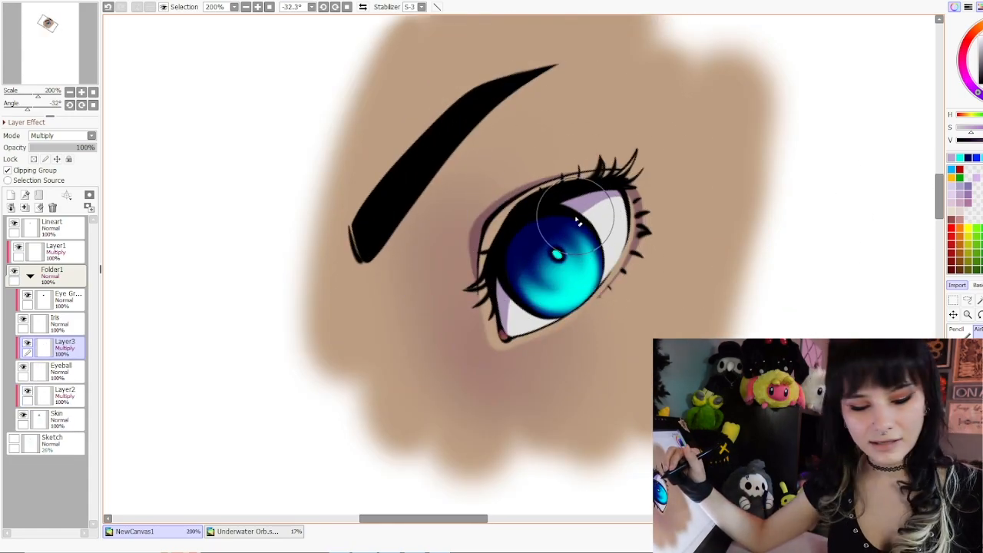
pyautogui.press('[')
pyautogui.press('[')
pyautogui.press('[')
pyautogui.moveTo(492, 273)
pyautogui.mouseDown()
pyautogui.moveTo(492, 297)
pyautogui.moveTo(534, 338)
pyautogui.mouseUp()
pyautogui.hotkey('ctrl', 'z')
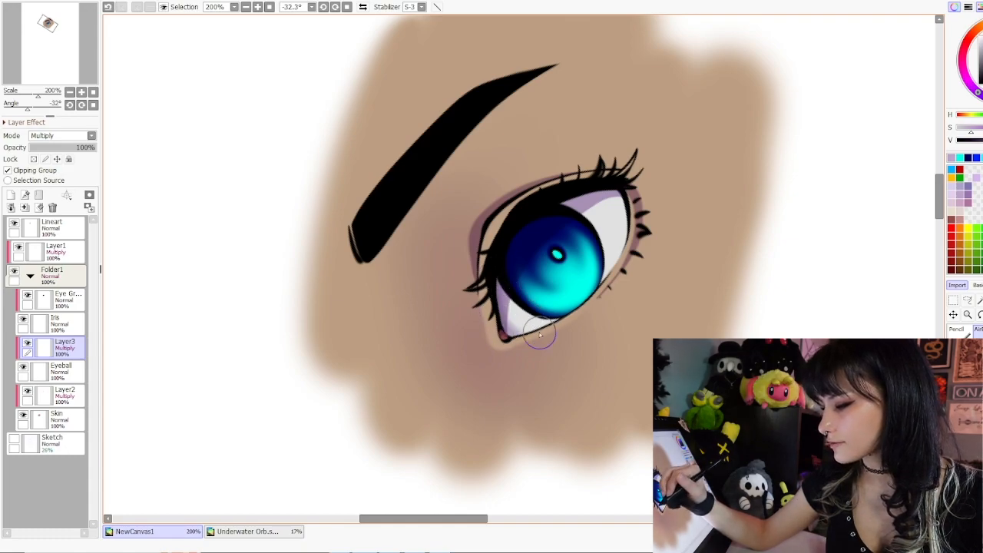
pyautogui.moveTo(583, 193)
pyautogui.mouseDown()
pyautogui.moveTo(629, 214)
pyautogui.moveTo(642, 170)
pyautogui.mouseUp()
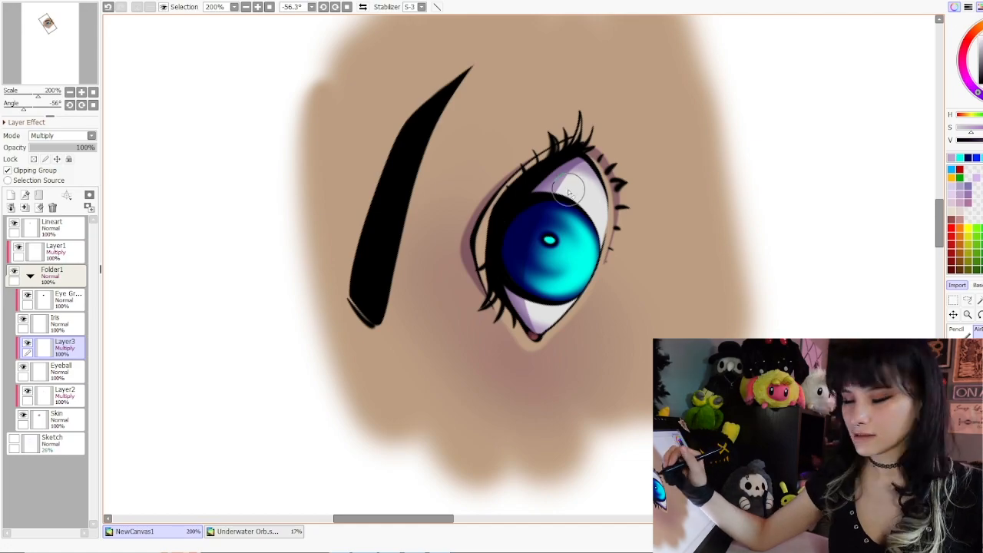
pyautogui.press(']')
pyautogui.press(']')
pyautogui.press(']')
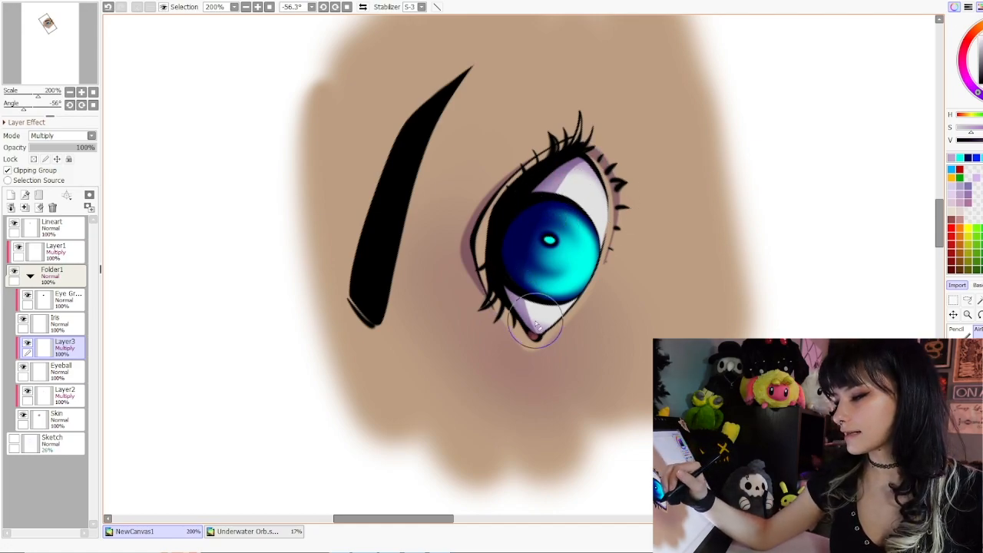
pyautogui.moveTo(630, 193)
pyautogui.mouseDown()
pyautogui.moveTo(635, 215)
pyautogui.moveTo(669, 205)
pyautogui.mouseUp()
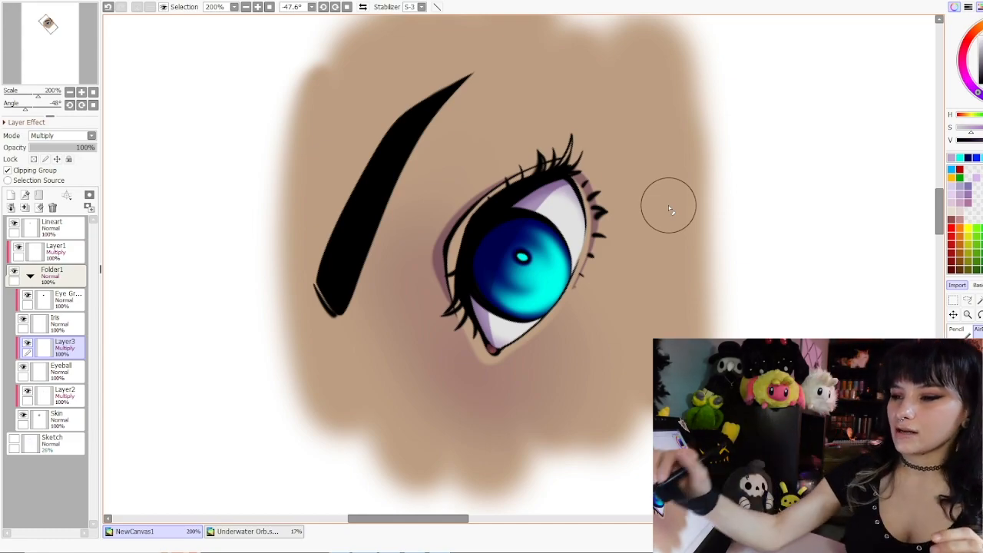
# Step: Collapse Folder1 and add a new layer directly above the clipped Multiply shading layer
pyautogui.click(30, 275)
pyautogui.click(57, 251)
pyautogui.click(11, 195)
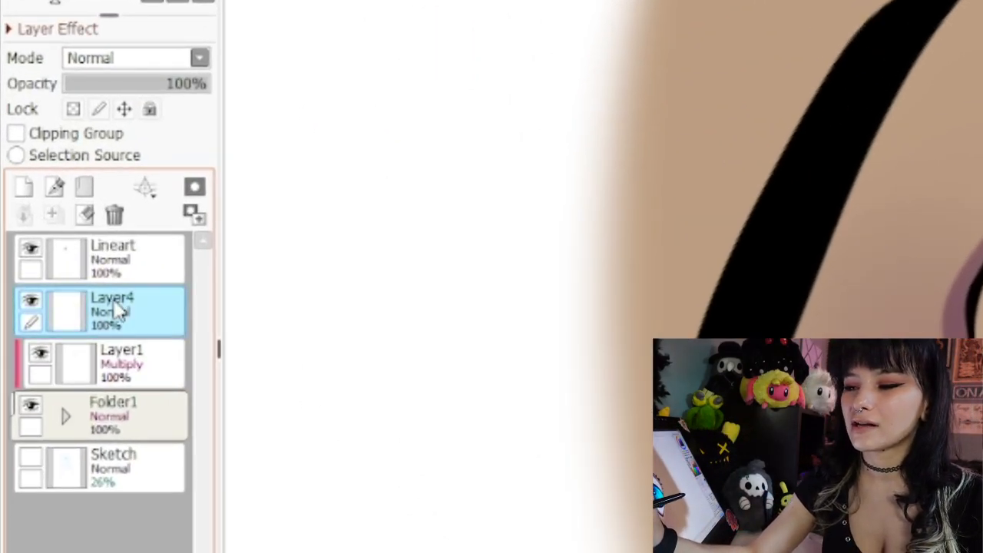
# Step: Rename Layer1 as Cell Shading, Layer4 as Highlight and Folder1 as Color
pyautogui.click(146, 368)
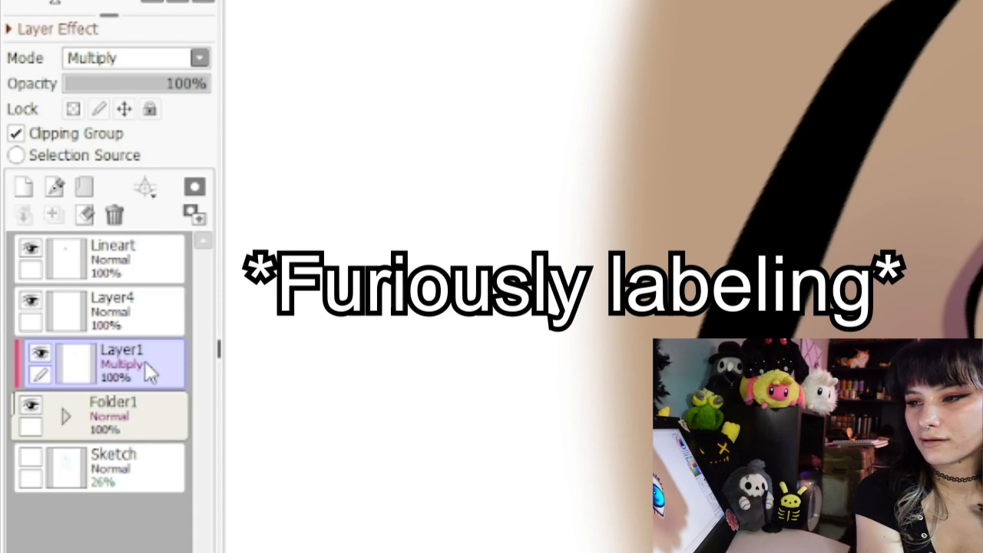
pyautogui.click(117, 309)
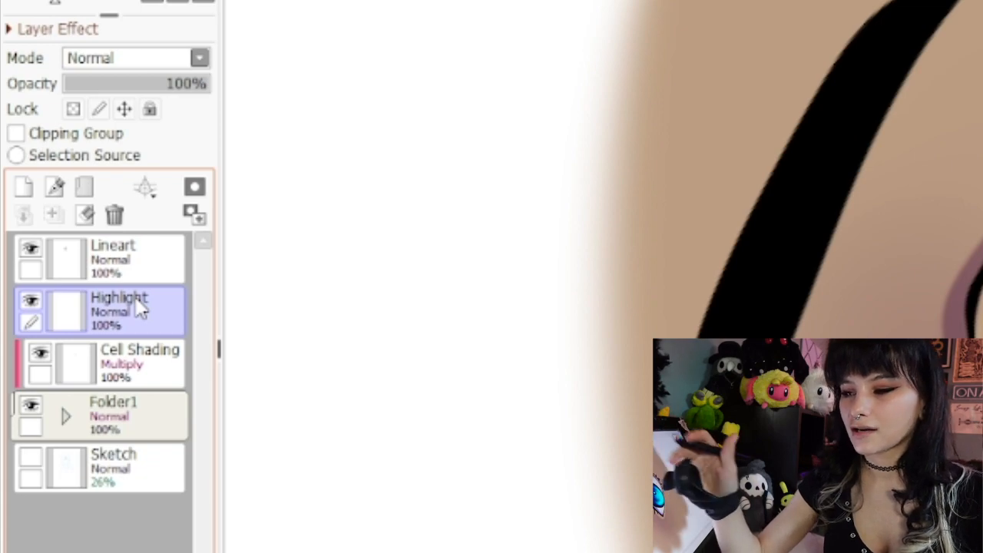
pyautogui.click(146, 415)
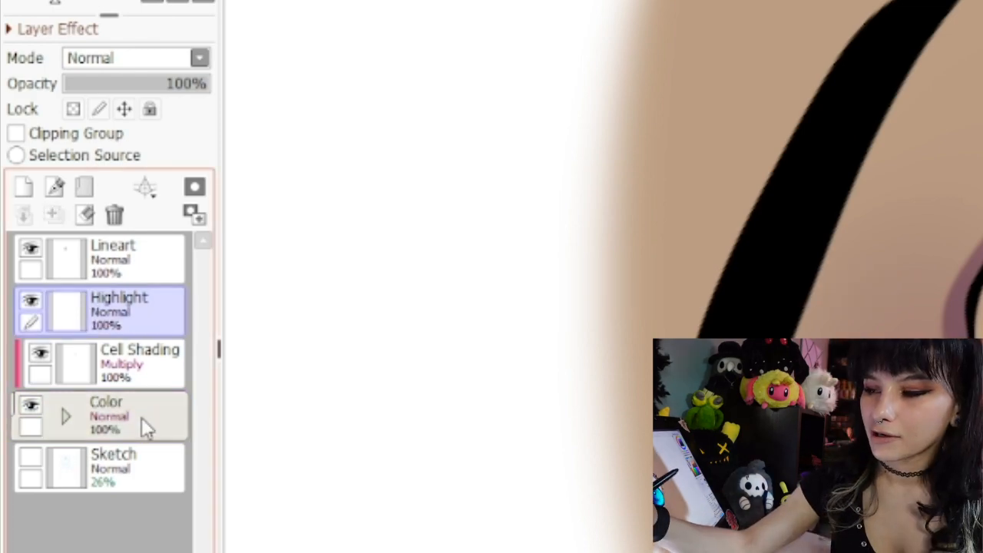
# Step: Duplicate the Color folder above Highlight, flatten the copy into a single layer and clip it to Highlight
pyautogui.moveTo(143, 428); pyautogui.dragTo(55, 187)
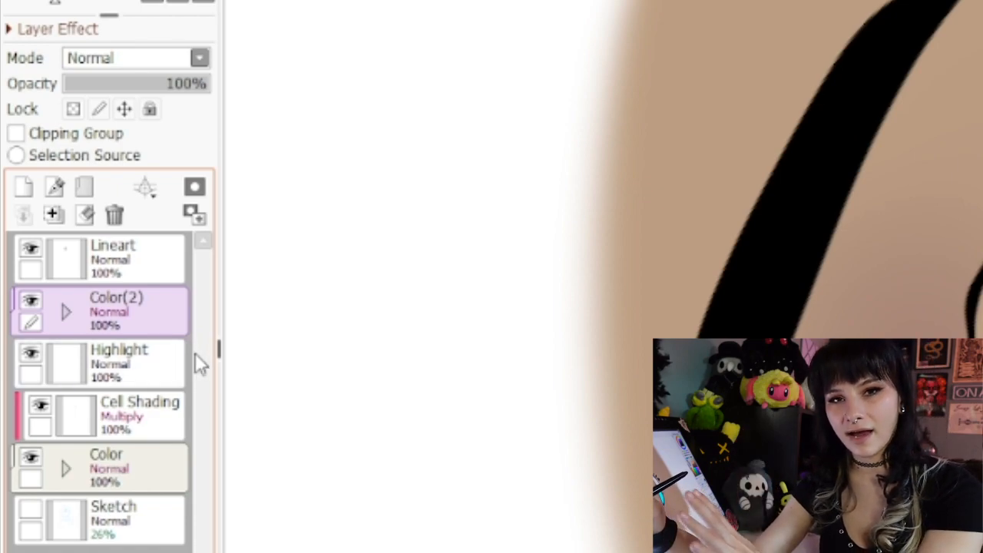
pyautogui.click(54, 216)
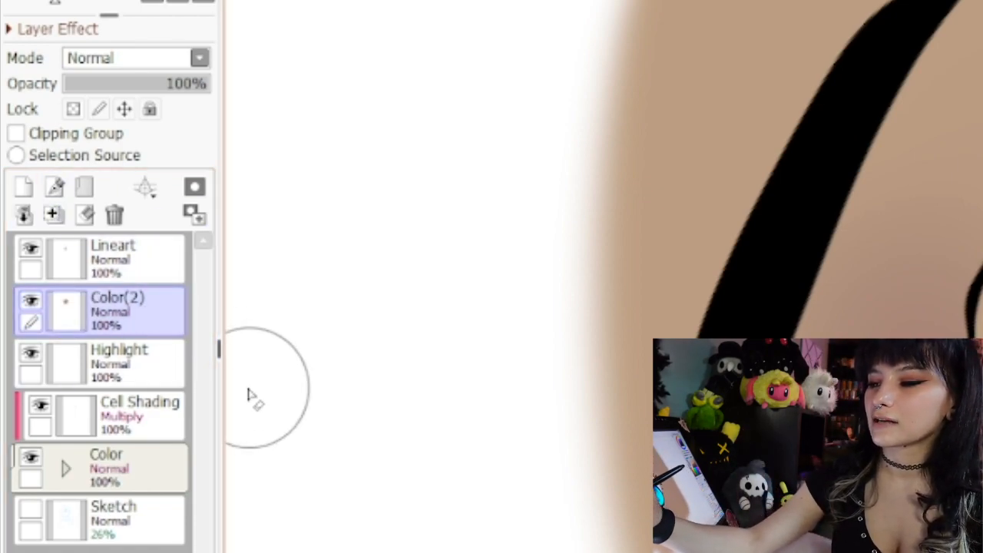
pyautogui.click(17, 134)
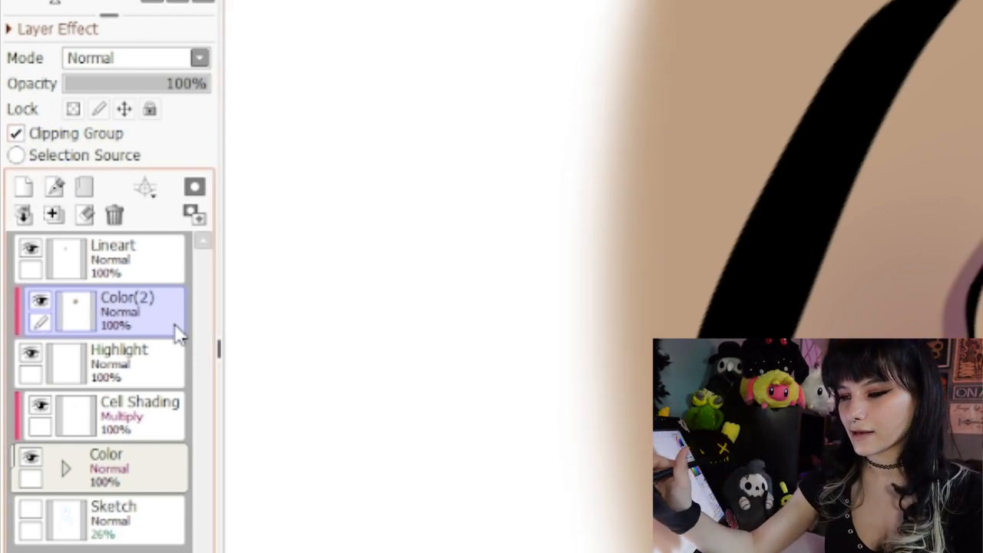
# Step: Set the Highlight layer's blending mode to Screen
pyautogui.click(135, 355)
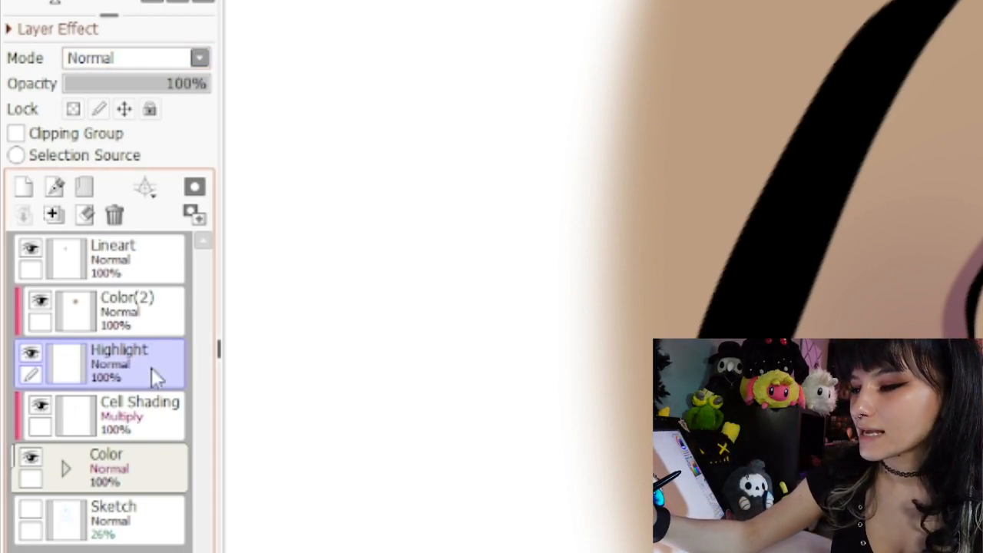
pyautogui.click(146, 137)
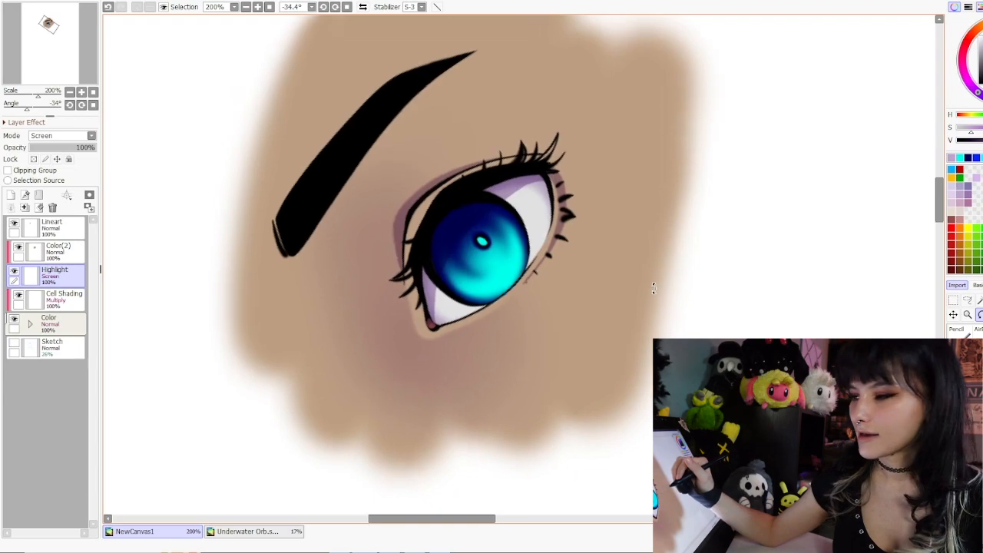
pyautogui.moveTo(654, 288); pyautogui.dragTo(654, 289)
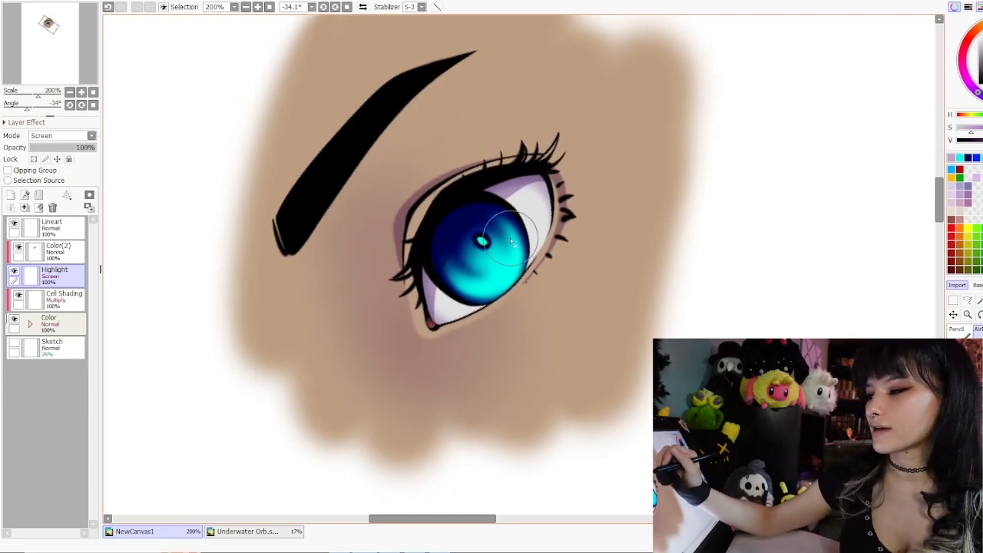
pyautogui.moveTo(511, 218); pyautogui.dragTo(507, 237)
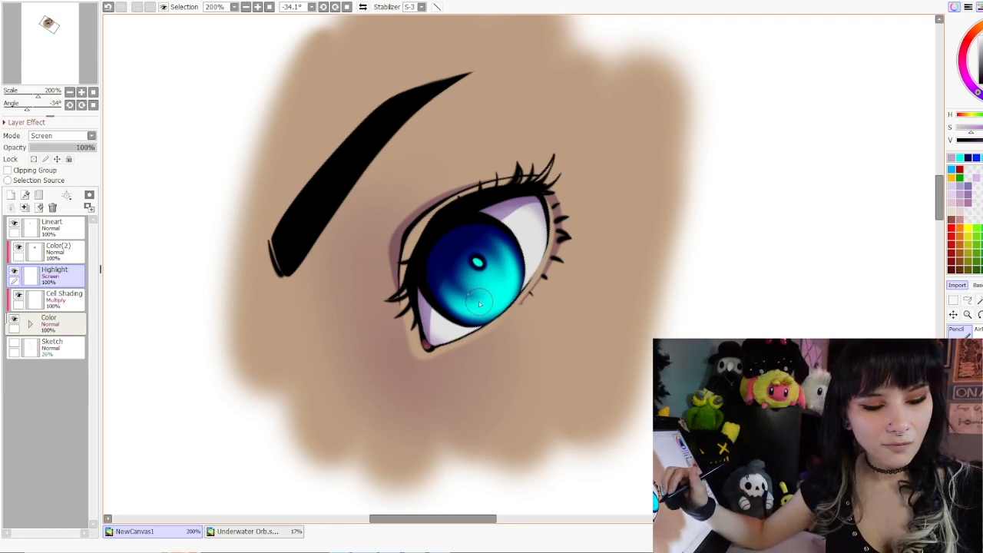
# Step: Paint a soft light spot in the lower part of the iris on the Highlight layer
pyautogui.press('v')
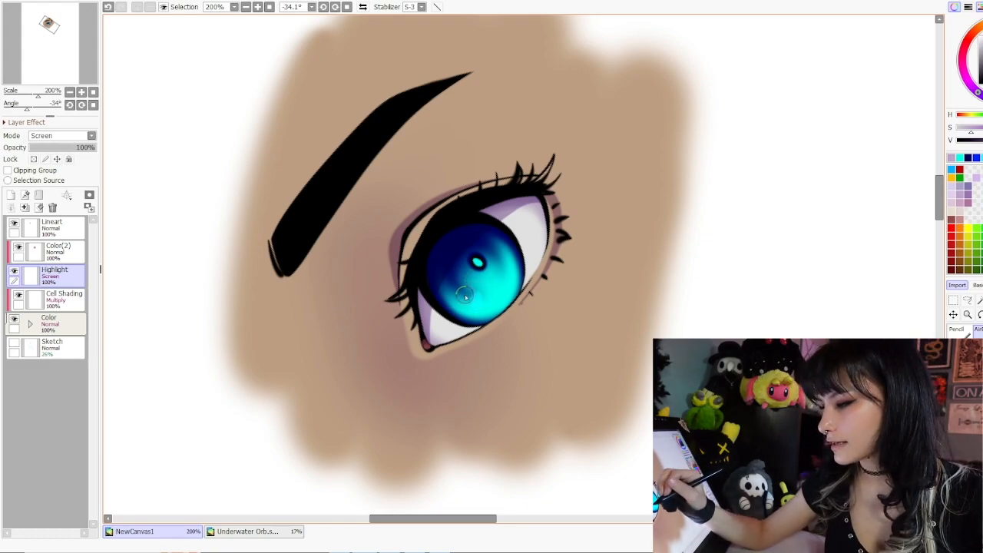
pyautogui.moveTo(653, 210); pyautogui.dragTo(665, 267)
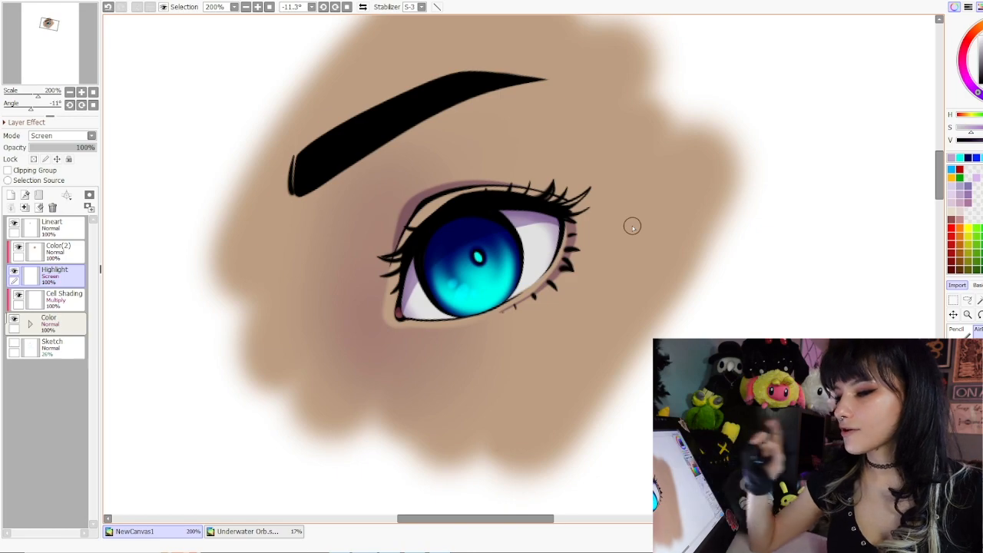
# Step: Tone down the Iris layer's color in the Color folder and replace the flattened copy clipped to Highlight with a fresh one
pyautogui.click(29, 324)
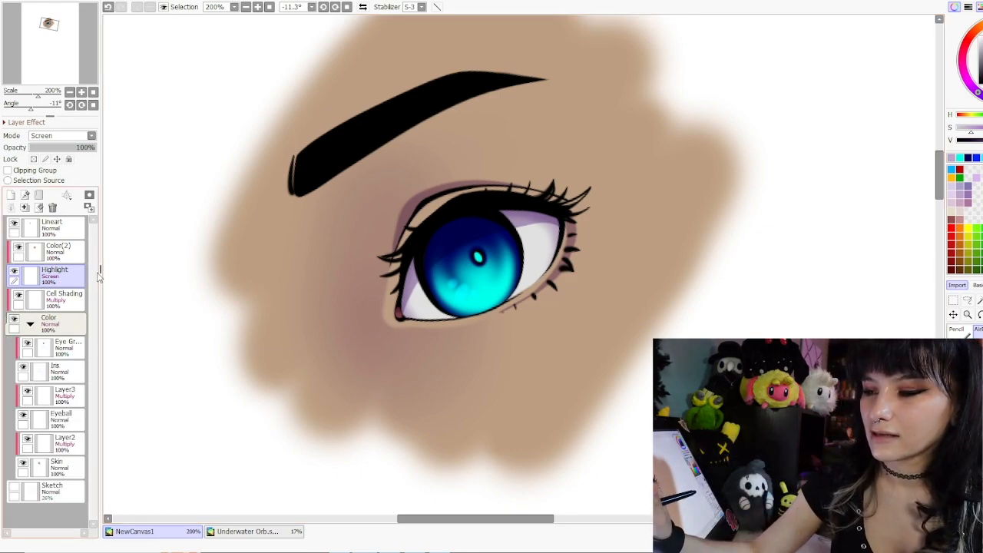
pyautogui.click(61, 419)
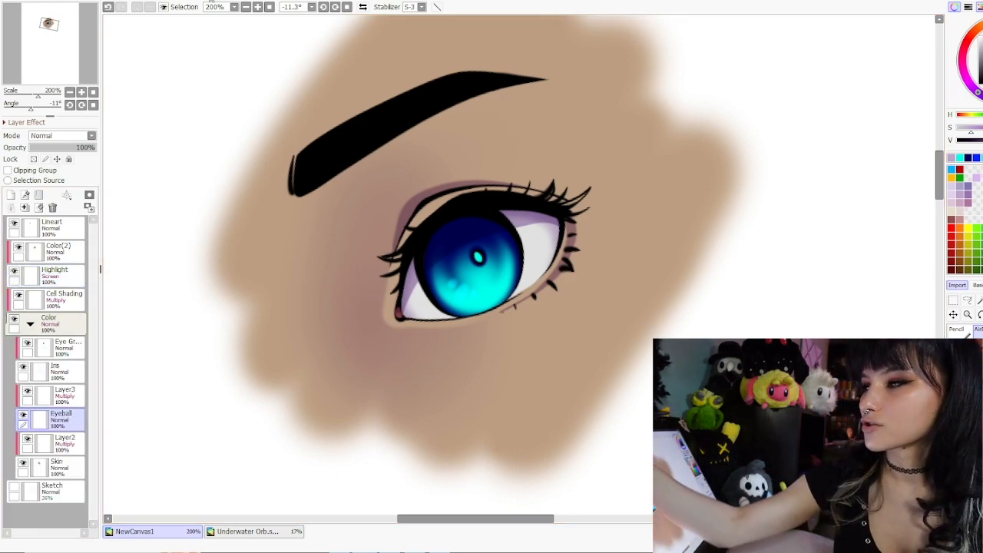
pyautogui.click(65, 373)
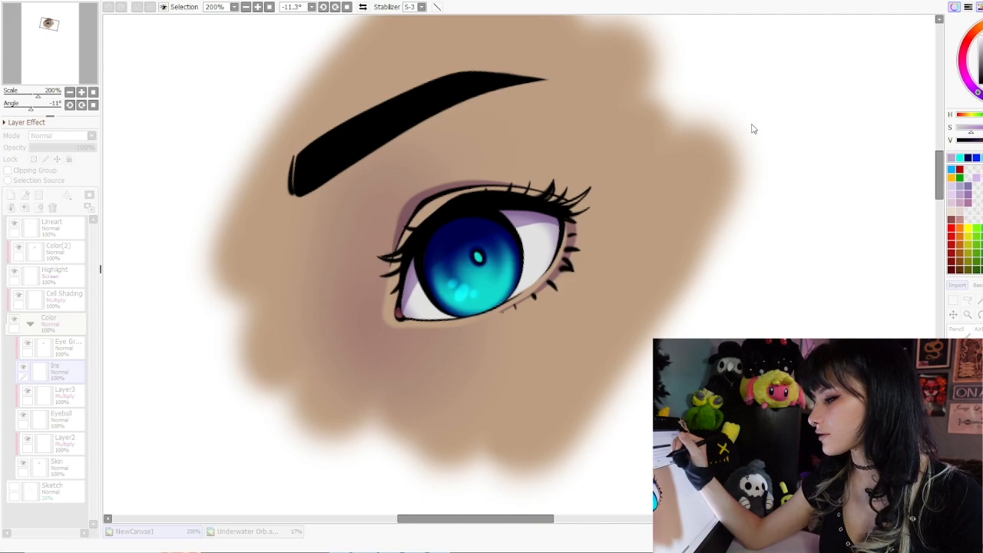
pyautogui.click(31, 324)
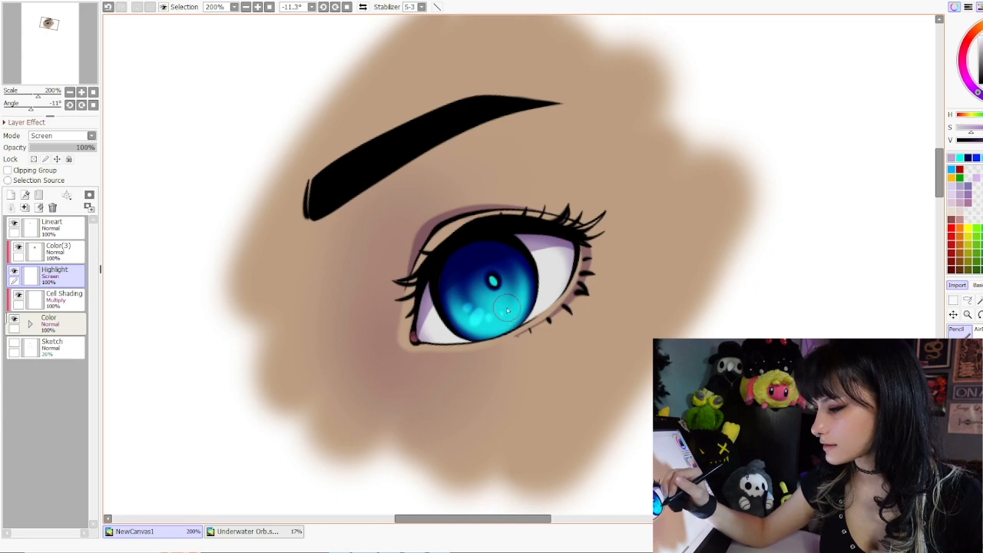
# Step: Paint thin highlights at the inner eye corner and along the lower lid on the Highlight layer
pyautogui.press('Delete')
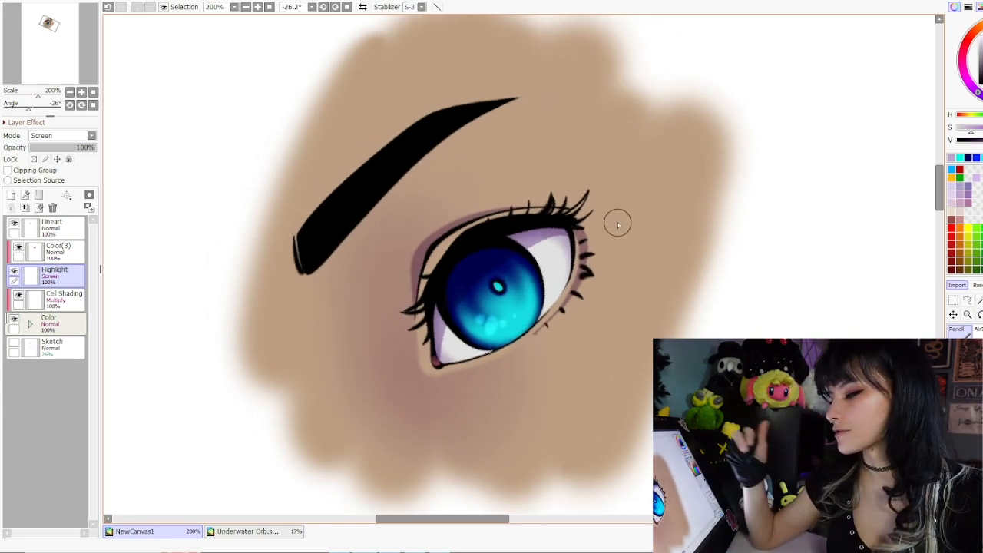
pyautogui.moveTo(522, 280); pyautogui.dragTo(533, 282)
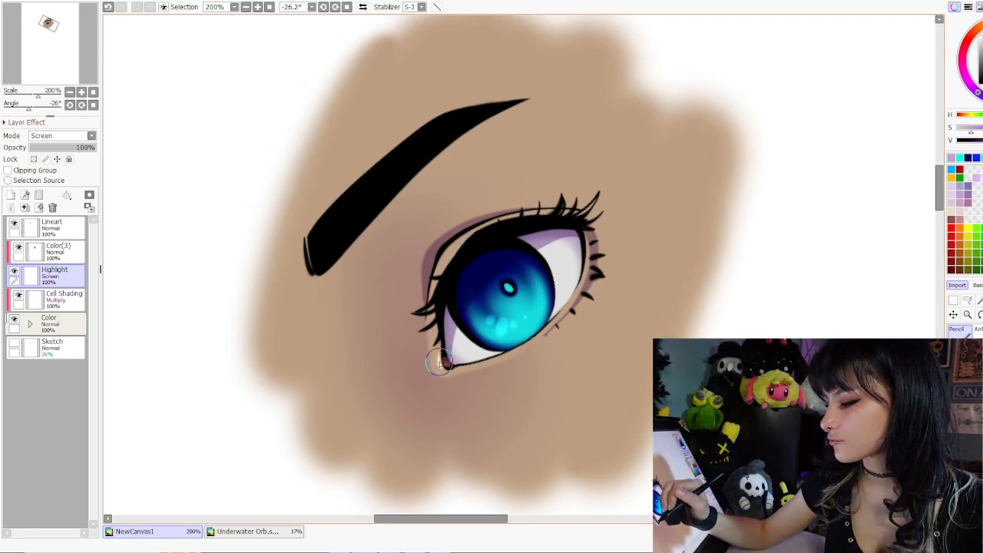
pyautogui.moveTo(446, 374)
pyautogui.mouseDown()
pyautogui.moveTo(439, 367)
pyautogui.moveTo(453, 374)
pyautogui.mouseUp()
pyautogui.moveTo(612, 191)
pyautogui.mouseDown()
pyautogui.moveTo(676, 298)
pyautogui.moveTo(480, 221)
pyautogui.mouseUp()
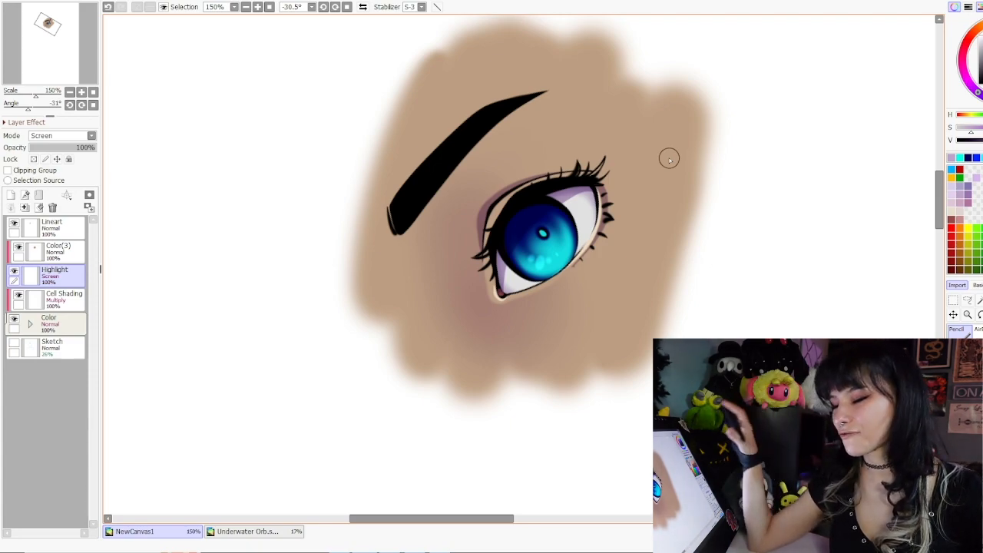
# Step: Add a new layer named Glitter above Lineart and set its blending mode to Shine
pyautogui.click(50, 228)
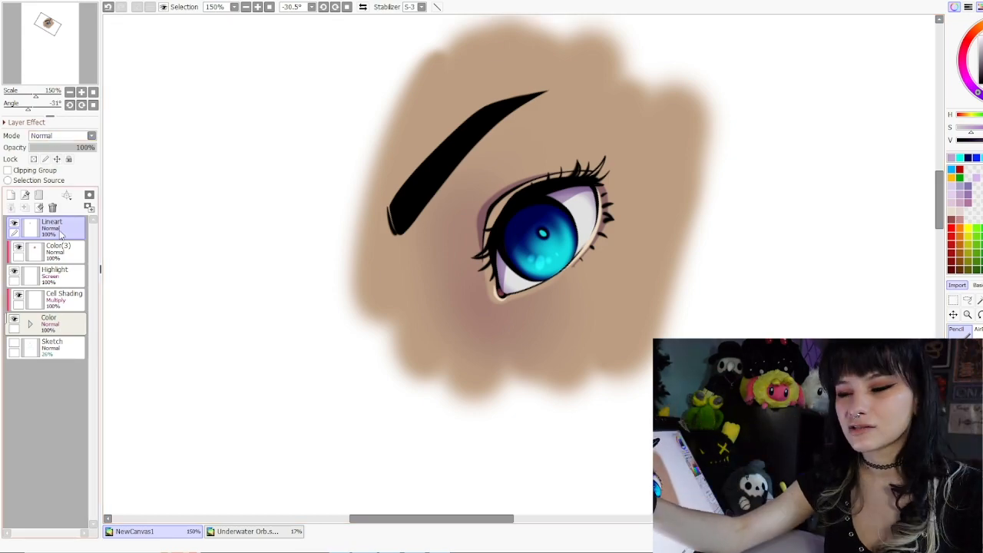
pyautogui.click(12, 197)
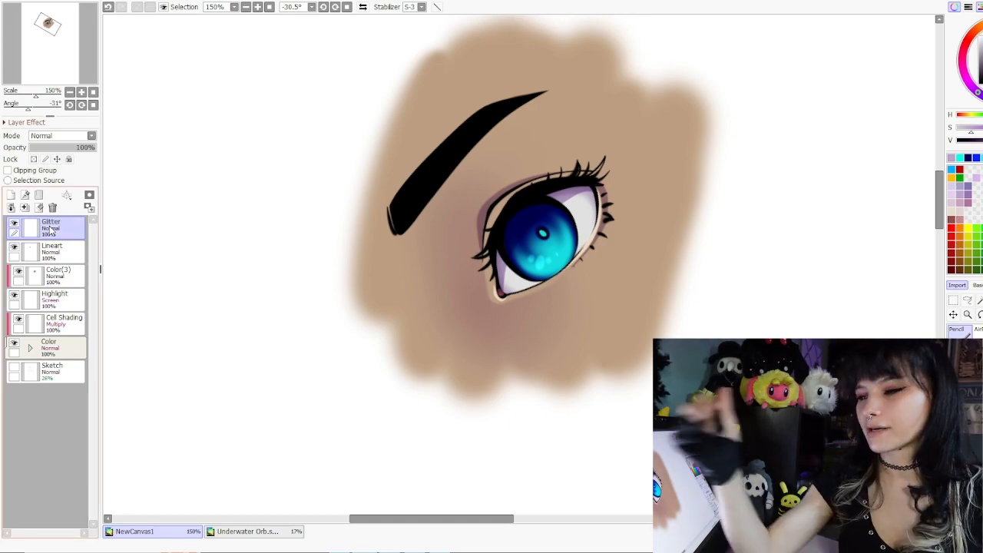
pyautogui.click(77, 208)
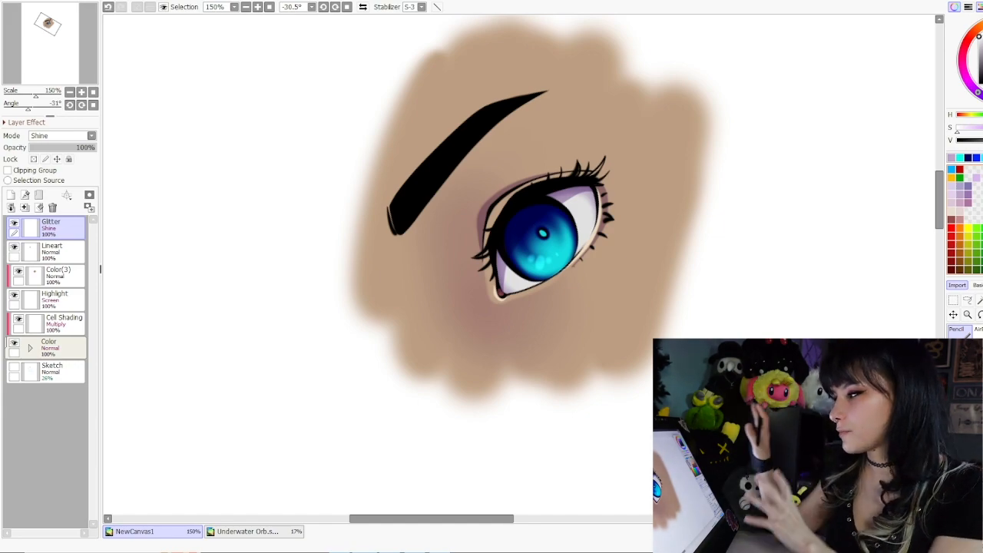
# Step: Paint bright white glints over the iris, the pupil and the eye white on the Glitter layer
pyautogui.moveTo(637, 166); pyautogui.dragTo(603, 166)
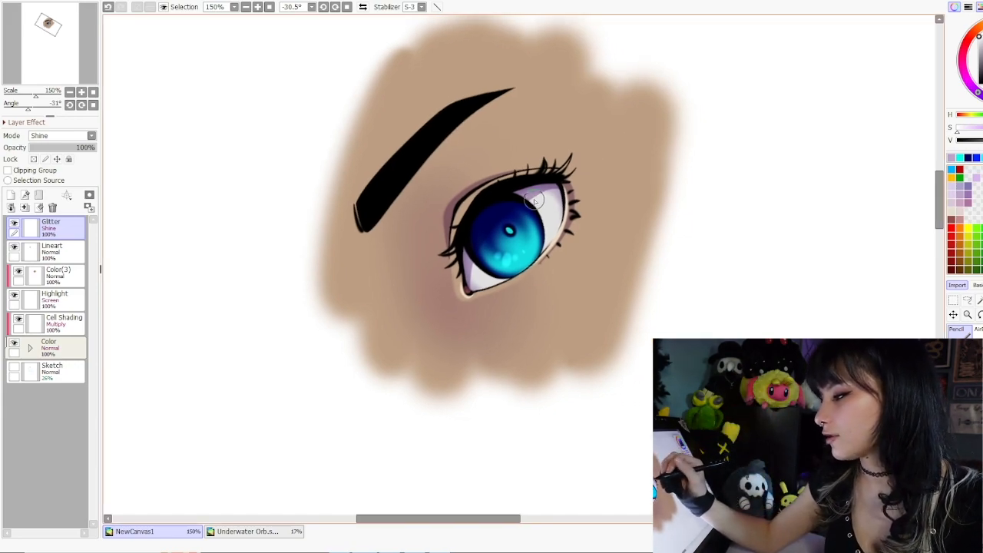
pyautogui.moveTo(538, 198)
pyautogui.mouseDown()
pyautogui.moveTo(521, 211)
pyautogui.moveTo(541, 209)
pyautogui.moveTo(532, 202)
pyautogui.moveTo(521, 214)
pyautogui.moveTo(540, 199)
pyautogui.moveTo(527, 217)
pyautogui.mouseUp()
pyautogui.moveTo(640, 202); pyautogui.dragTo(627, 224)
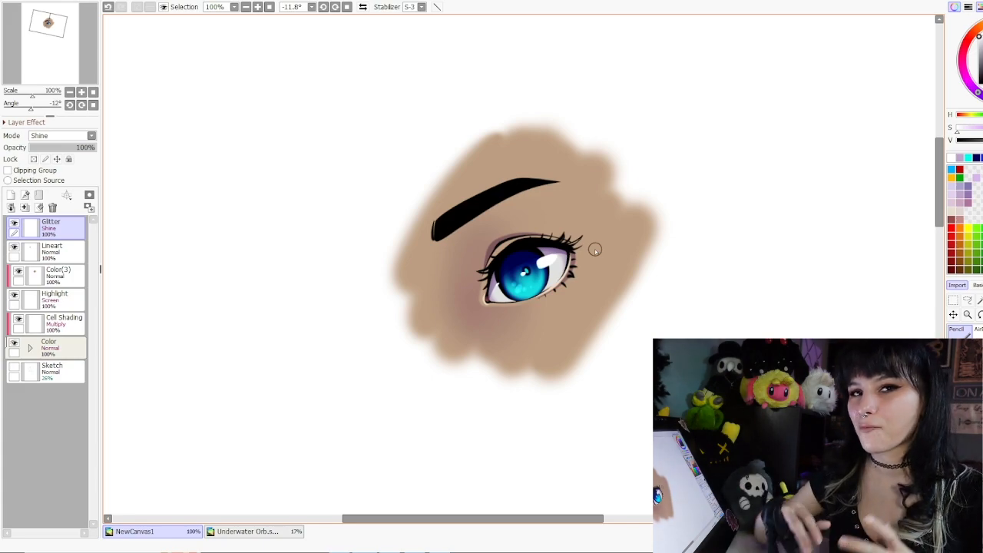
# Step: Expand the Color folder, hide the Glitter, Color(3) and Highlight layers, and select the Iris layer
pyautogui.click(29, 348)
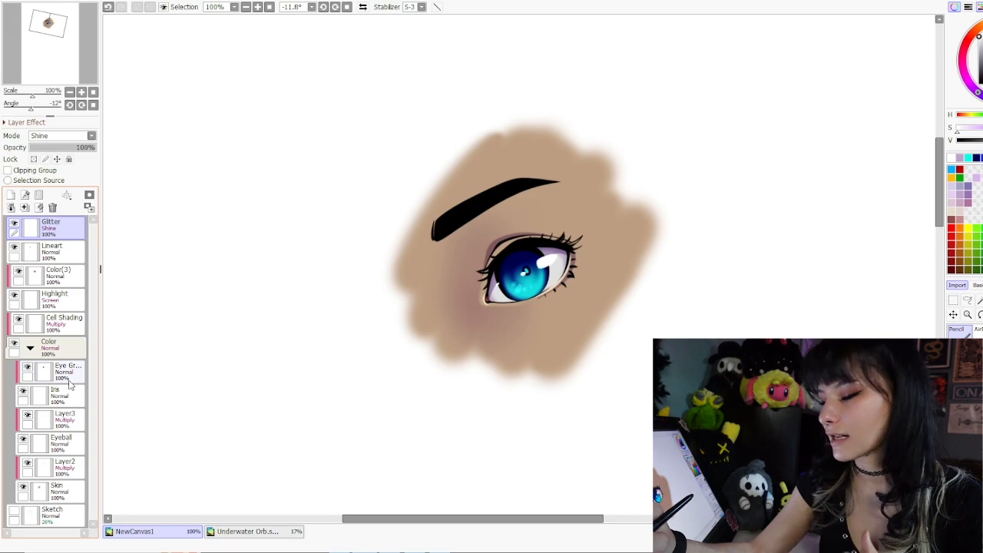
pyautogui.click(57, 275)
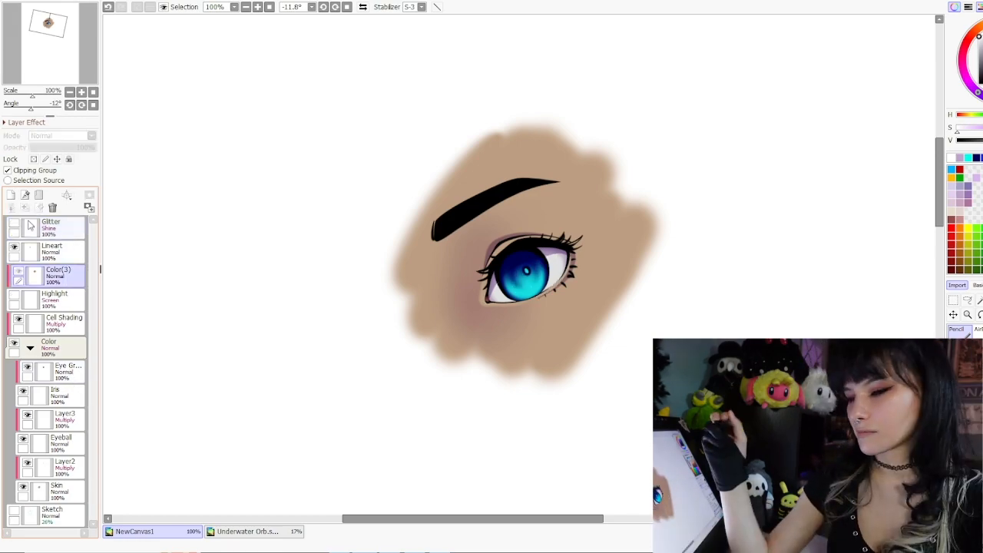
pyautogui.click(76, 395)
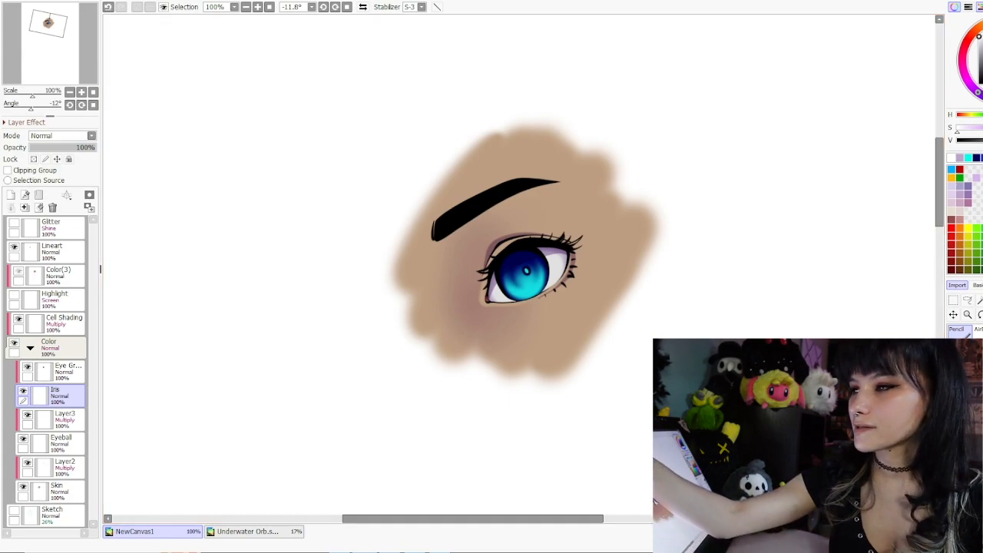
# Step: Shift the hue of the iris's base color to yellow-green
pyautogui.click(327, 15)
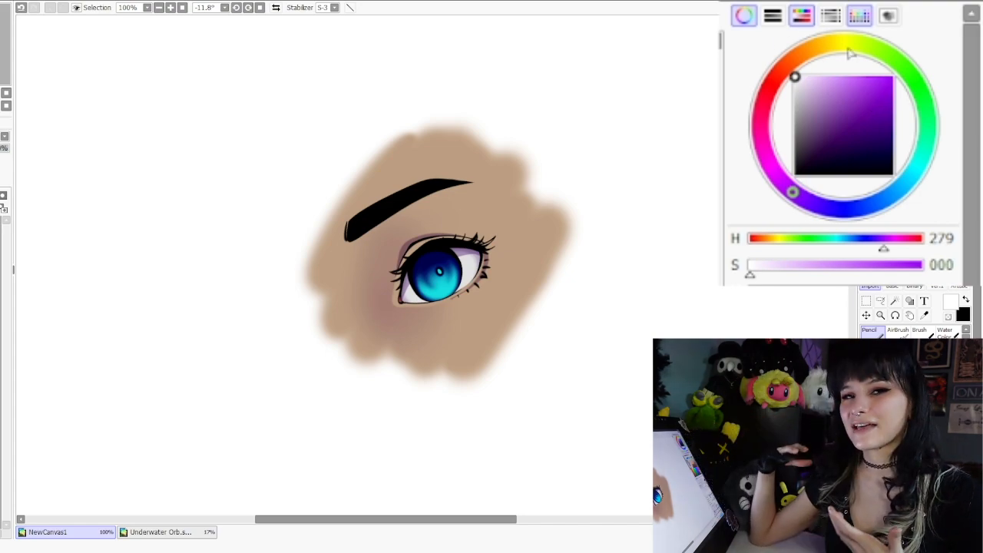
pyautogui.click(916, 80)
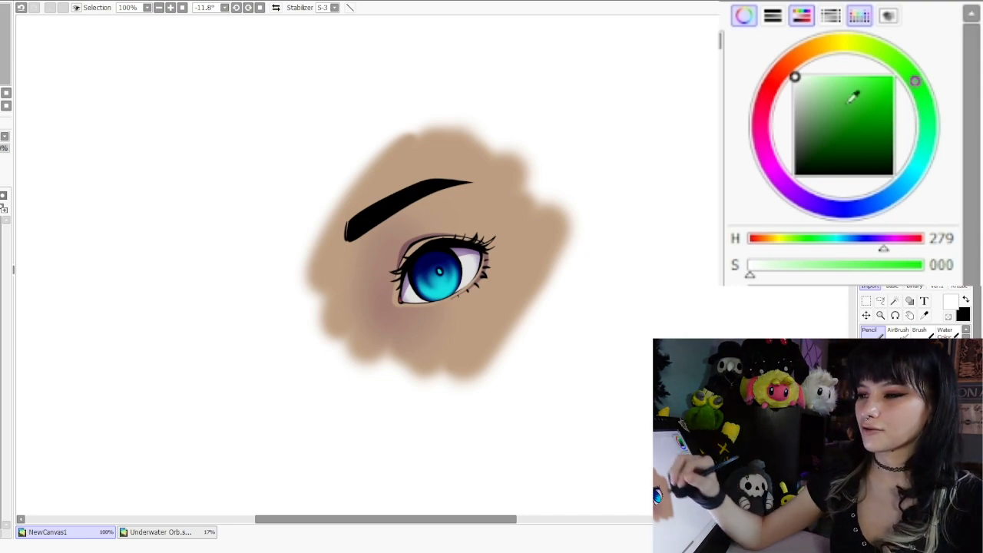
pyautogui.click(204, 10)
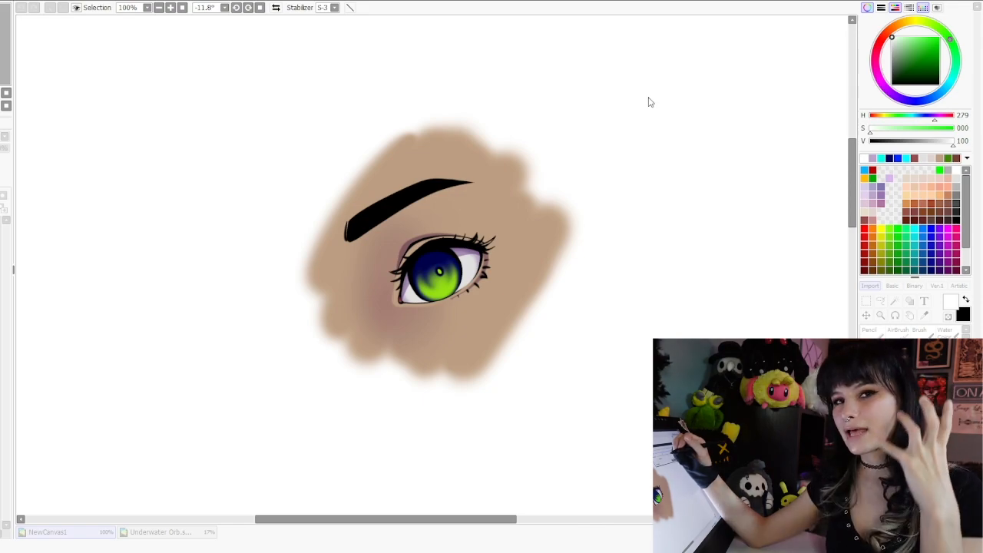
pyautogui.moveTo(655, 82); pyautogui.dragTo(633, 88)
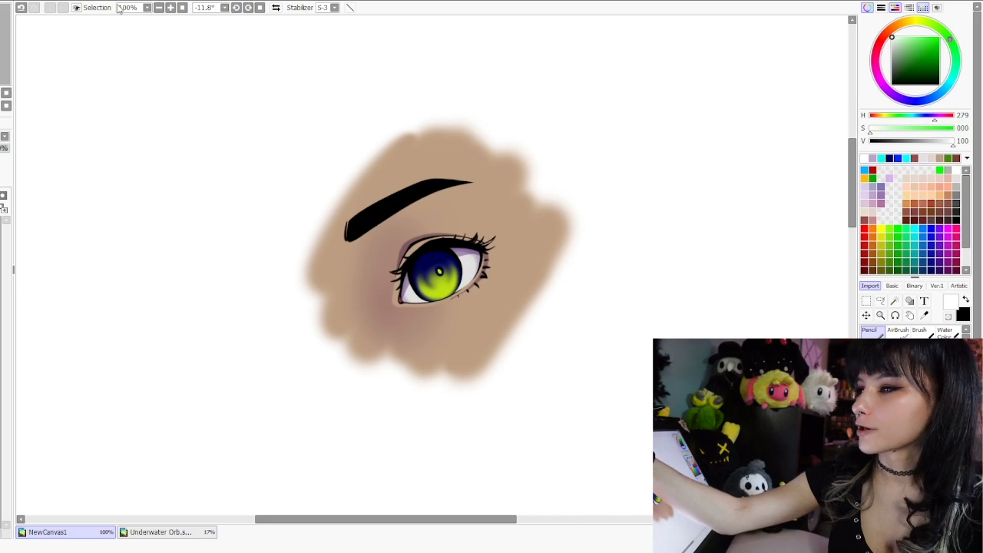
# Step: Shift the hue of the iris's dark upper gradient to brown and darken it
pyautogui.click(220, 14)
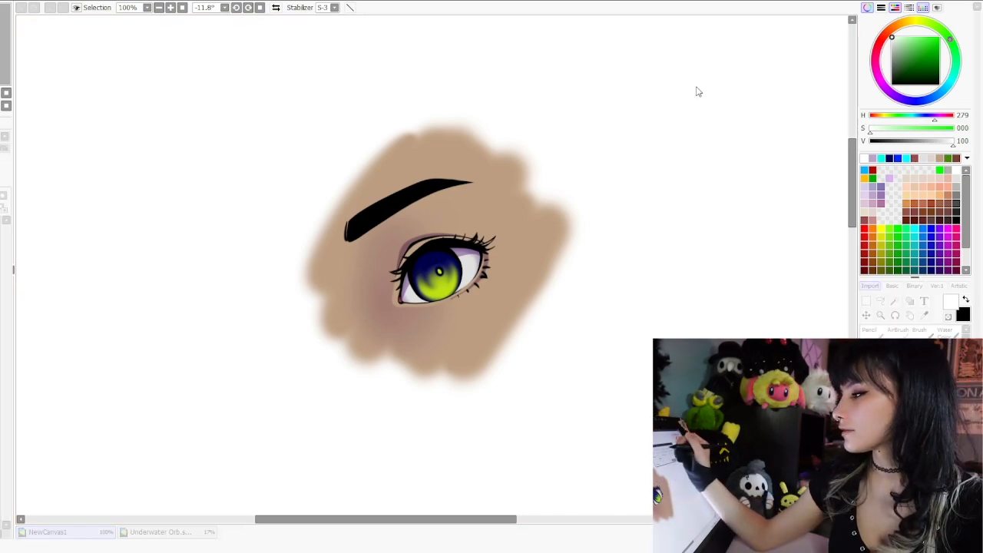
pyautogui.moveTo(697, 88); pyautogui.dragTo(781, 85)
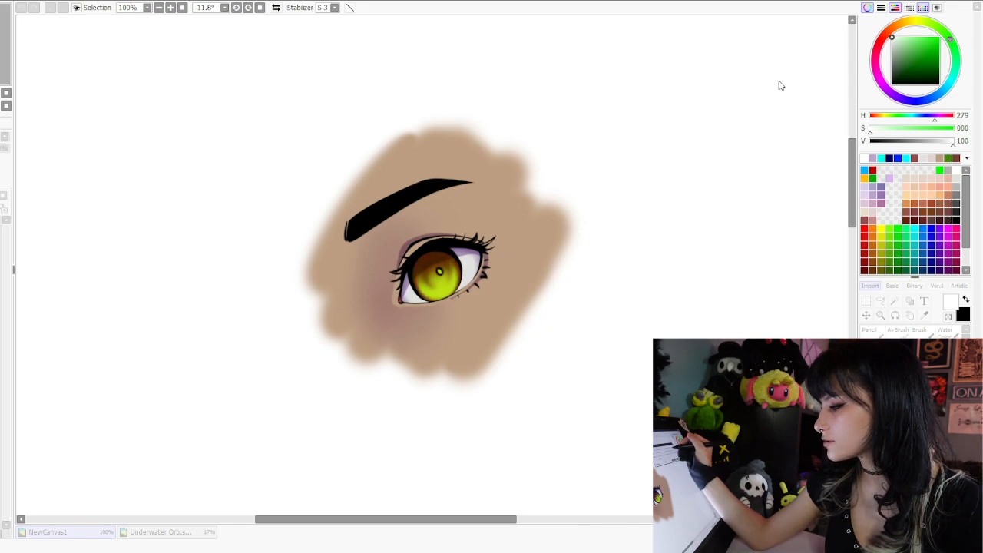
pyautogui.click(670, 107)
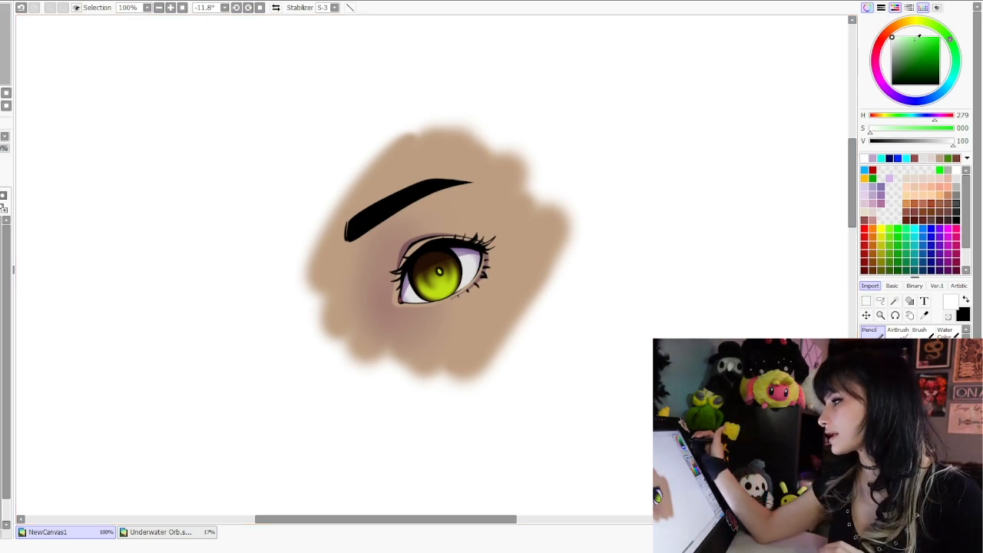
# Step: Airbrush golden yellow (H 52, S 90, V 85) across the upper iris with a greatly enlarged brush
pyautogui.click(909, 22)
pyautogui.moveTo(908, 21)
pyautogui.mouseDown()
pyautogui.moveTo(939, 36)
pyautogui.moveTo(935, 44)
pyautogui.mouseUp()
pyautogui.moveTo(431, 223); pyautogui.dragTo(459, 272)
pyautogui.keyDown('ctrl'); pyautogui.click(459, 272); pyautogui.keyUp('ctrl')
pyautogui.press('b')
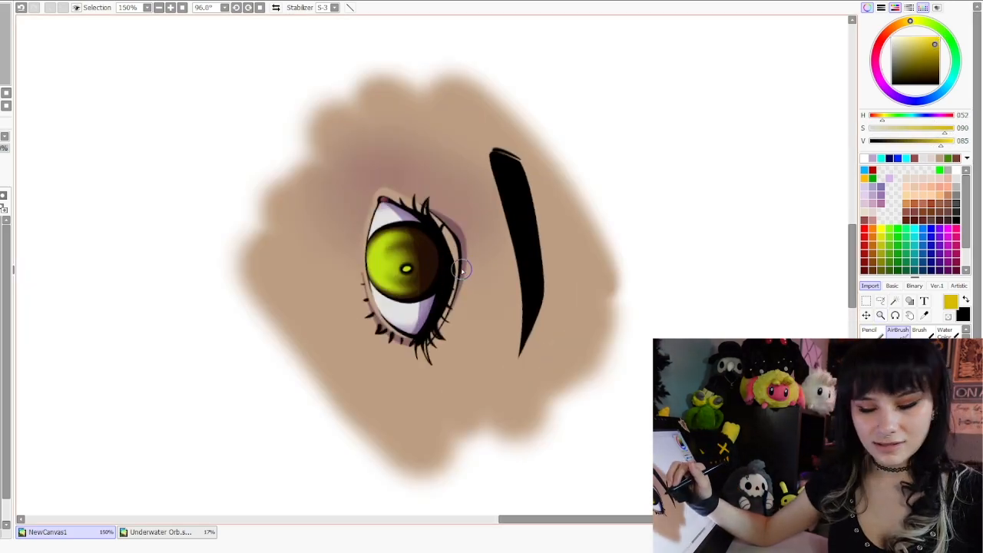
pyautogui.press(']')
pyautogui.press(']')
pyautogui.press(']')
pyautogui.press(']')
pyautogui.press(']')
pyautogui.press(']')
pyautogui.press(']')
pyautogui.press(']')
pyautogui.press(']')
pyautogui.press(']')
pyautogui.press(']')
pyautogui.press(']')
pyautogui.moveTo(447, 179)
pyautogui.mouseDown()
pyautogui.moveTo(463, 218)
pyautogui.moveTo(469, 336)
pyautogui.mouseUp()
pyautogui.moveTo(459, 280); pyautogui.dragTo(460, 338)
pyautogui.moveTo(405, 164)
pyautogui.mouseDown()
pyautogui.moveTo(442, 220)
pyautogui.moveTo(461, 294)
pyautogui.mouseUp()
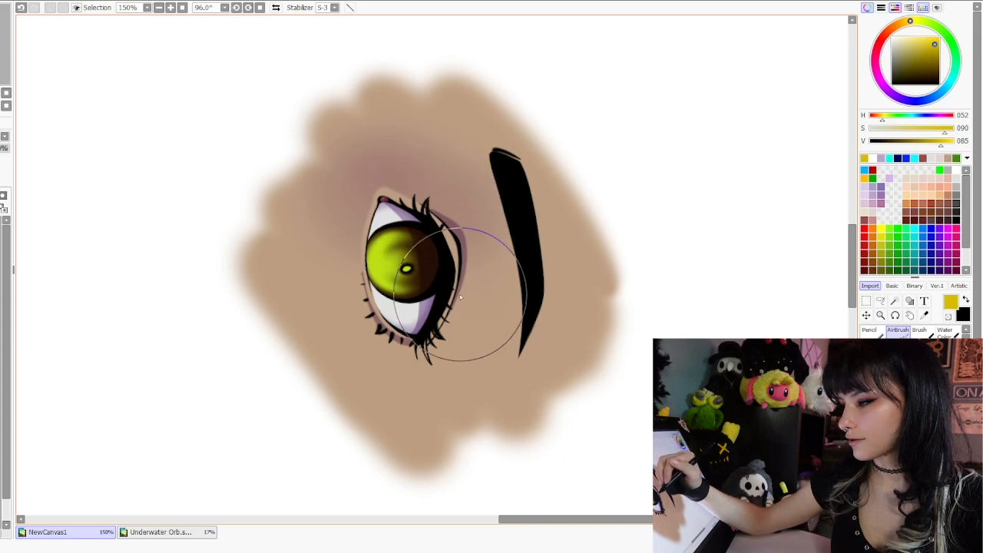
# Step: Refine the golden shading around the upper and outer edges of the iris with a smaller airbrush
pyautogui.press('[')
pyautogui.press('[')
pyautogui.press('[')
pyautogui.press('[')
pyautogui.press('[')
pyautogui.moveTo(382, 195); pyautogui.dragTo(382, 197)
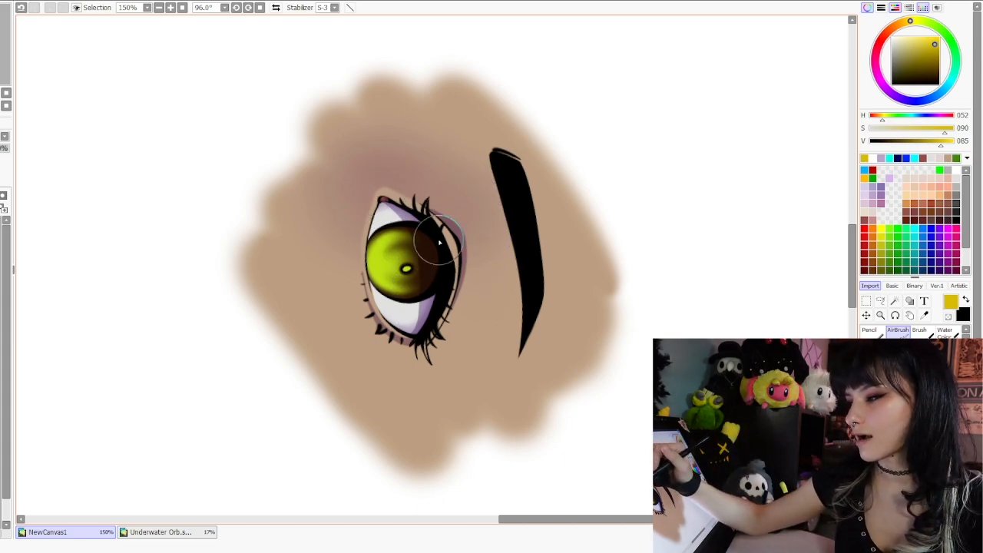
pyautogui.moveTo(435, 239); pyautogui.dragTo(466, 232)
pyautogui.moveTo(438, 196)
pyautogui.mouseDown()
pyautogui.moveTo(382, 200)
pyautogui.moveTo(403, 228)
pyautogui.moveTo(419, 294)
pyautogui.moveTo(416, 259)
pyautogui.moveTo(408, 325)
pyautogui.moveTo(394, 224)
pyautogui.moveTo(405, 295)
pyautogui.mouseUp()
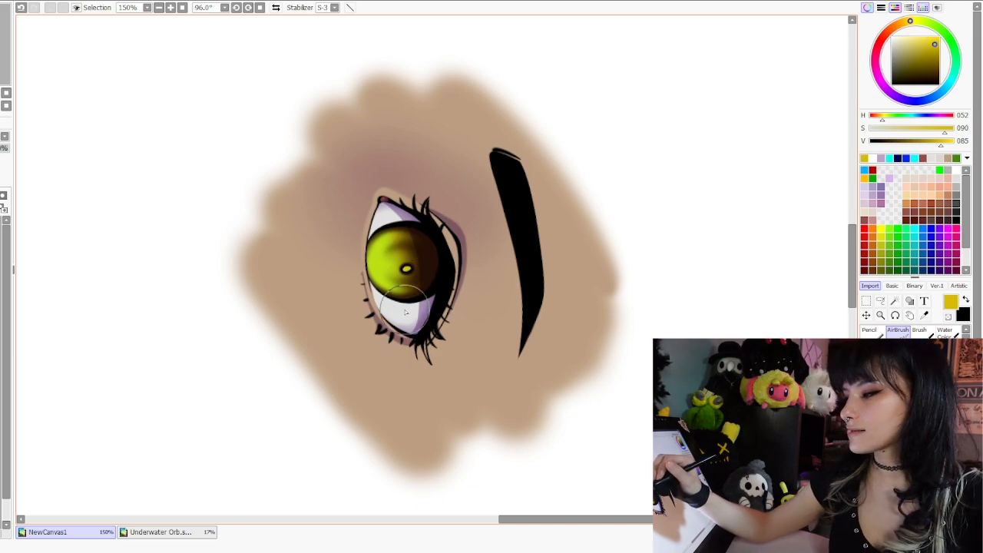
pyautogui.scroll(-1, 484, 287)
pyautogui.hotkey('alt', 'space')
pyautogui.moveTo(490, 393); pyautogui.dragTo(538, 191)
pyautogui.scroll(1, 476, 273)
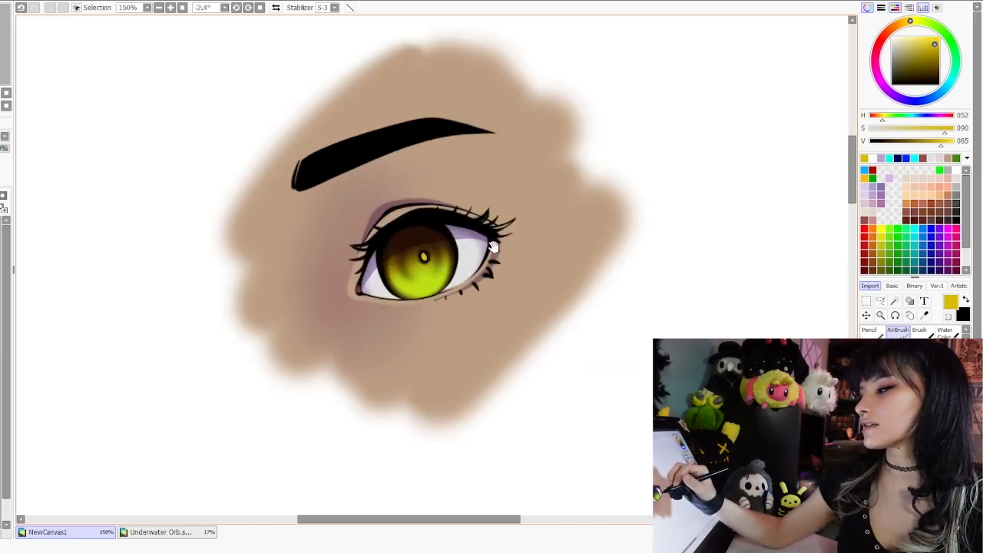
pyautogui.moveTo(491, 248); pyautogui.dragTo(493, 278)
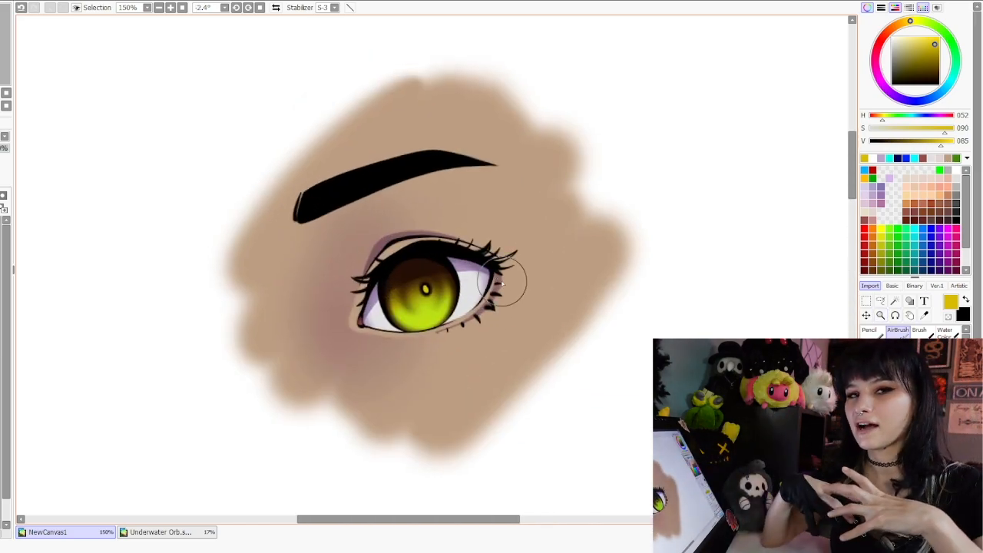